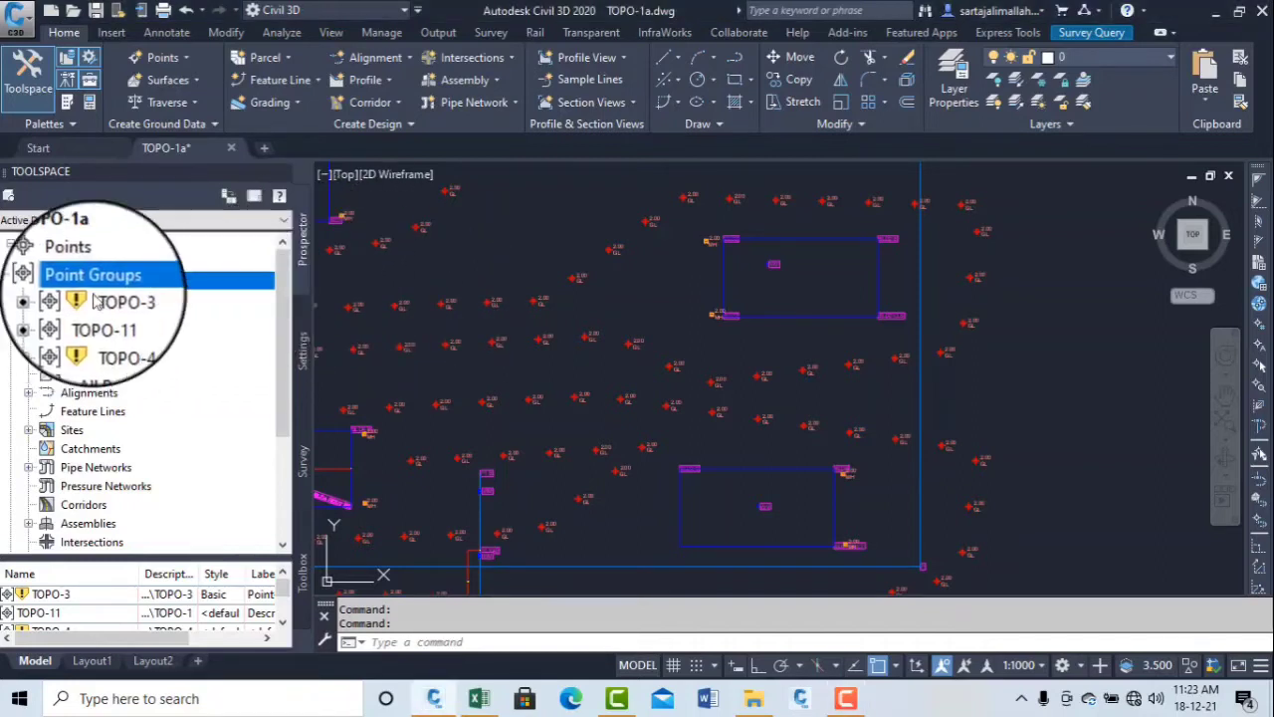
Update the out-of-date point groups TOPO-3 and TOPO-4
right_click(129, 297)
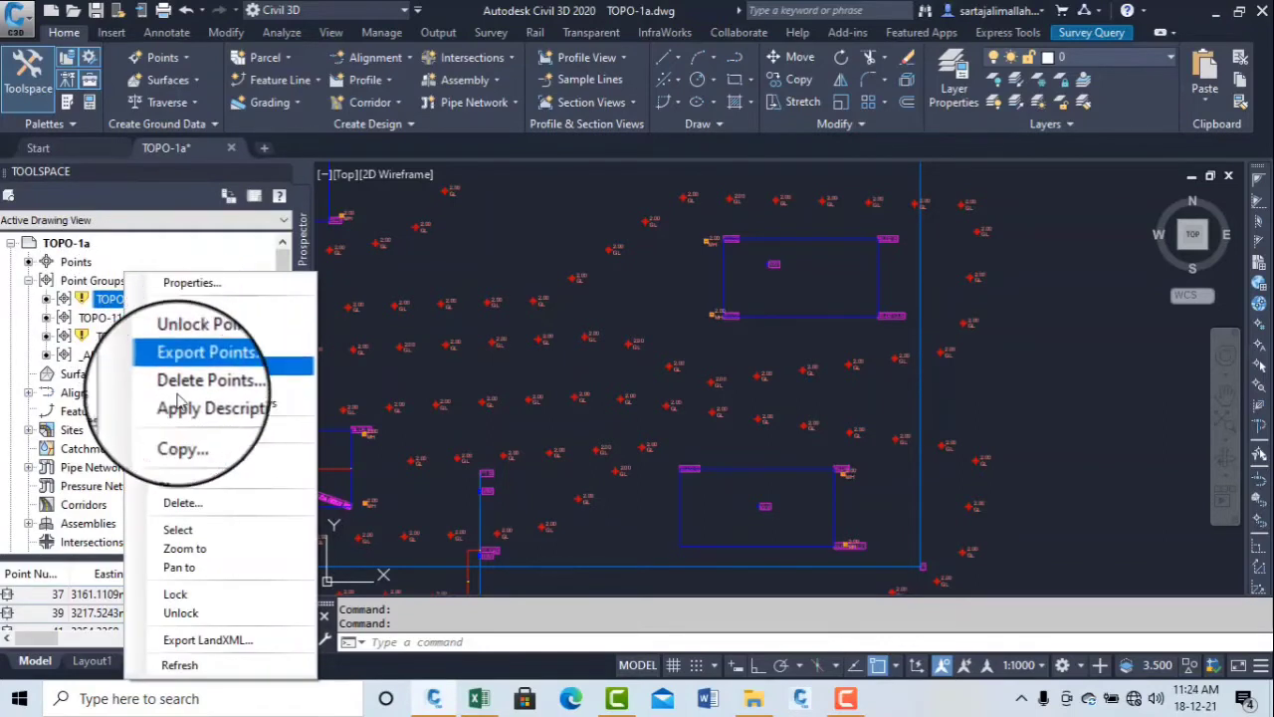
left_click(177, 483)
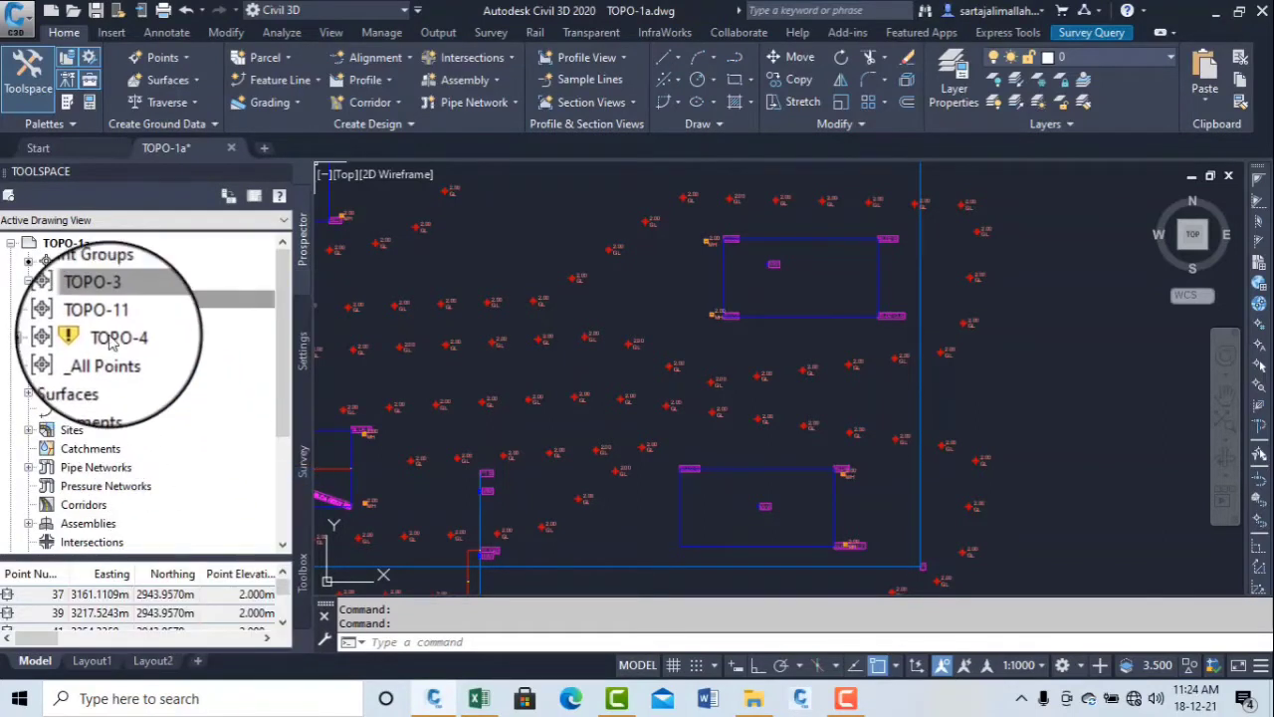
right_click(112, 338)
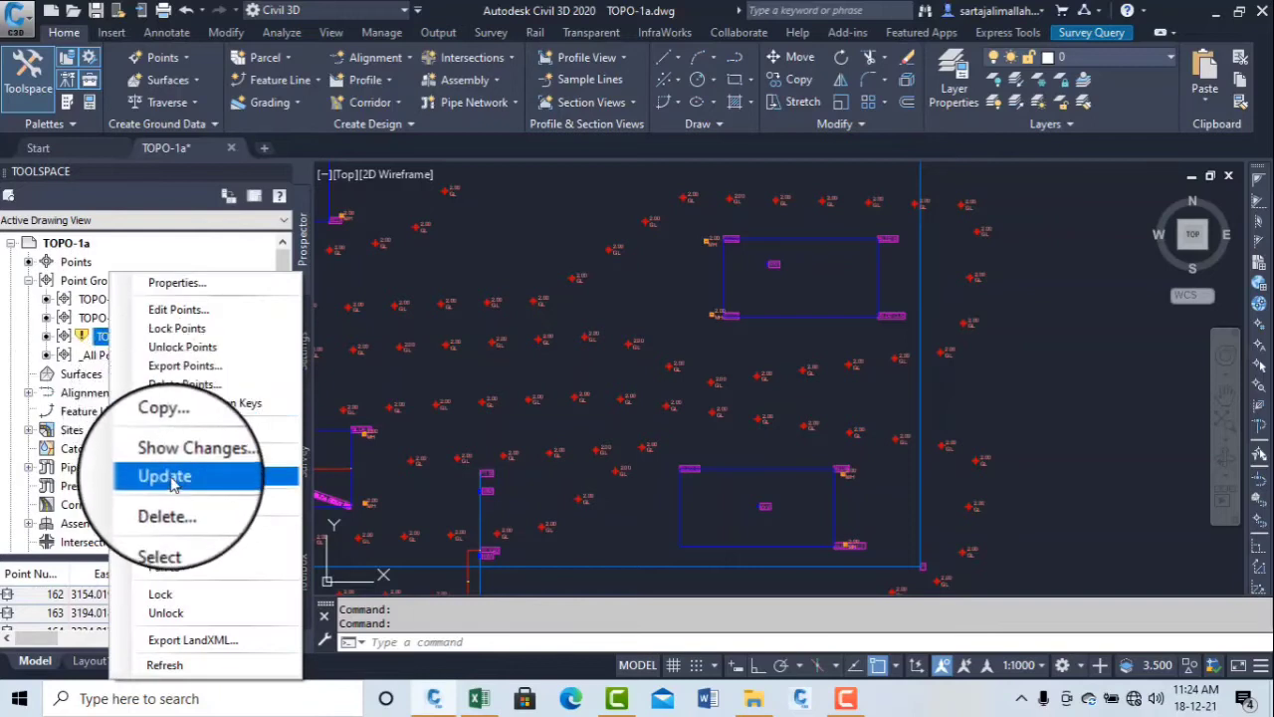
left_click(172, 479)
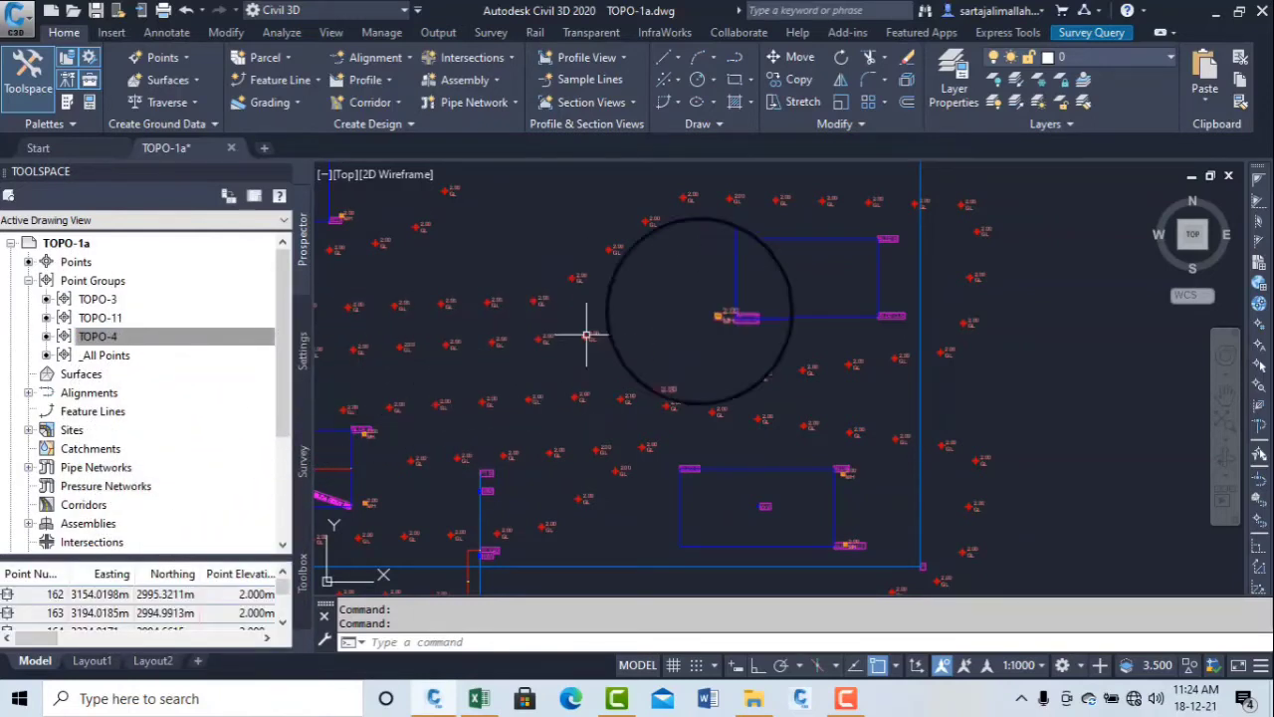
Examine the ground level, manhole, water valve and building point labels across the site drawing
scroll(853, 293, "up", 5)
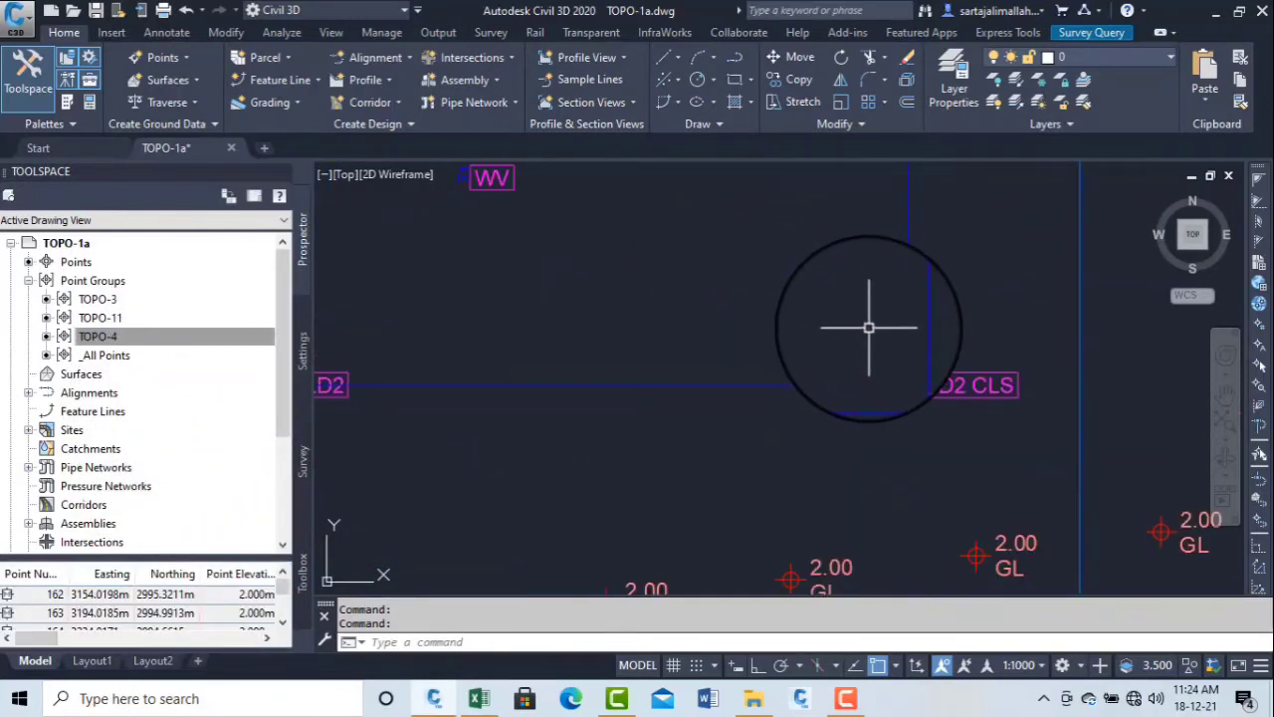
scroll(869, 327, "down", 4)
scroll(596, 219, "up", 2)
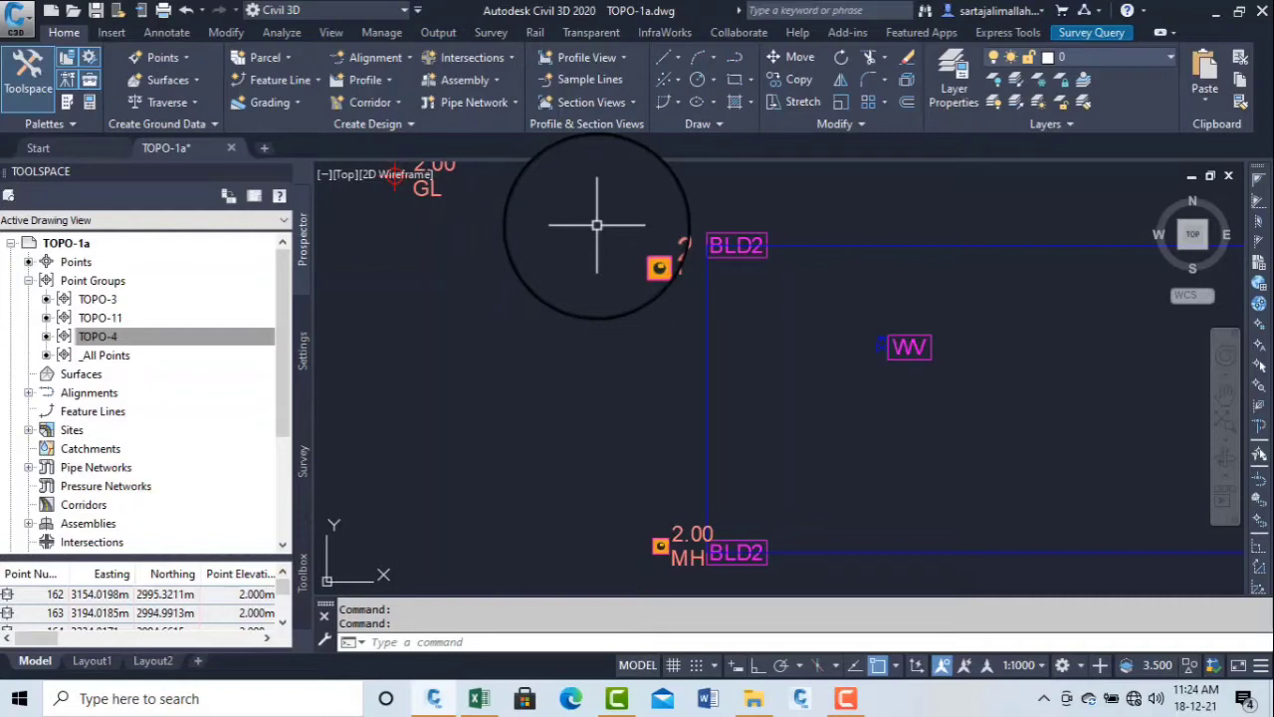
scroll(677, 269, "down", 2)
scroll(760, 312, "up", 2)
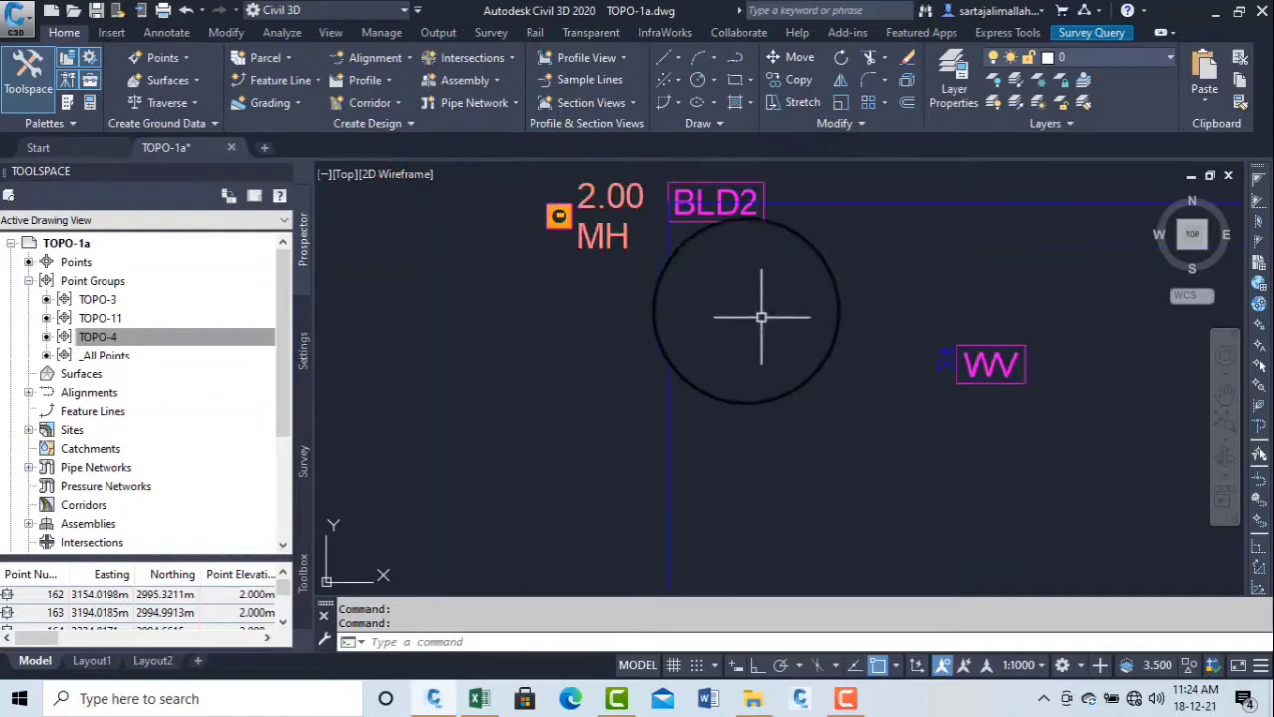
scroll(760, 313, "down", 4)
scroll(705, 276, "up", 3)
scroll(773, 259, "down", 2)
scroll(912, 289, "down", 3)
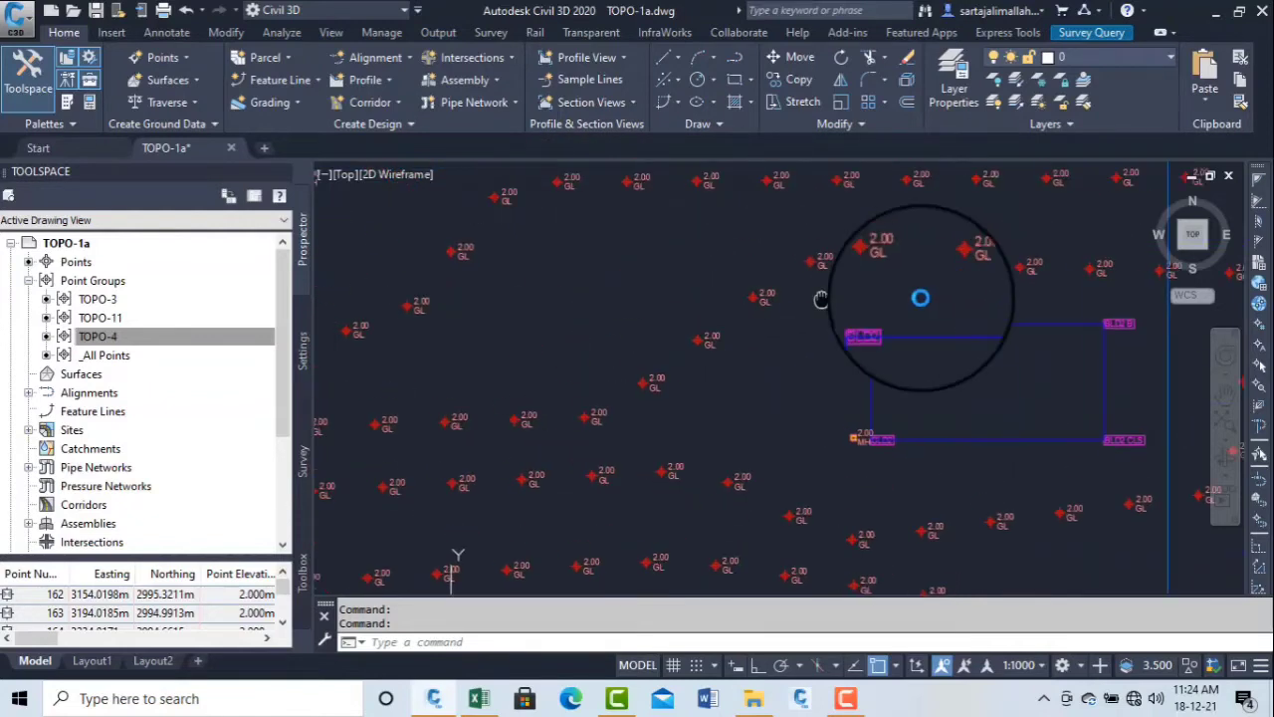
scroll(753, 273, "up", 6)
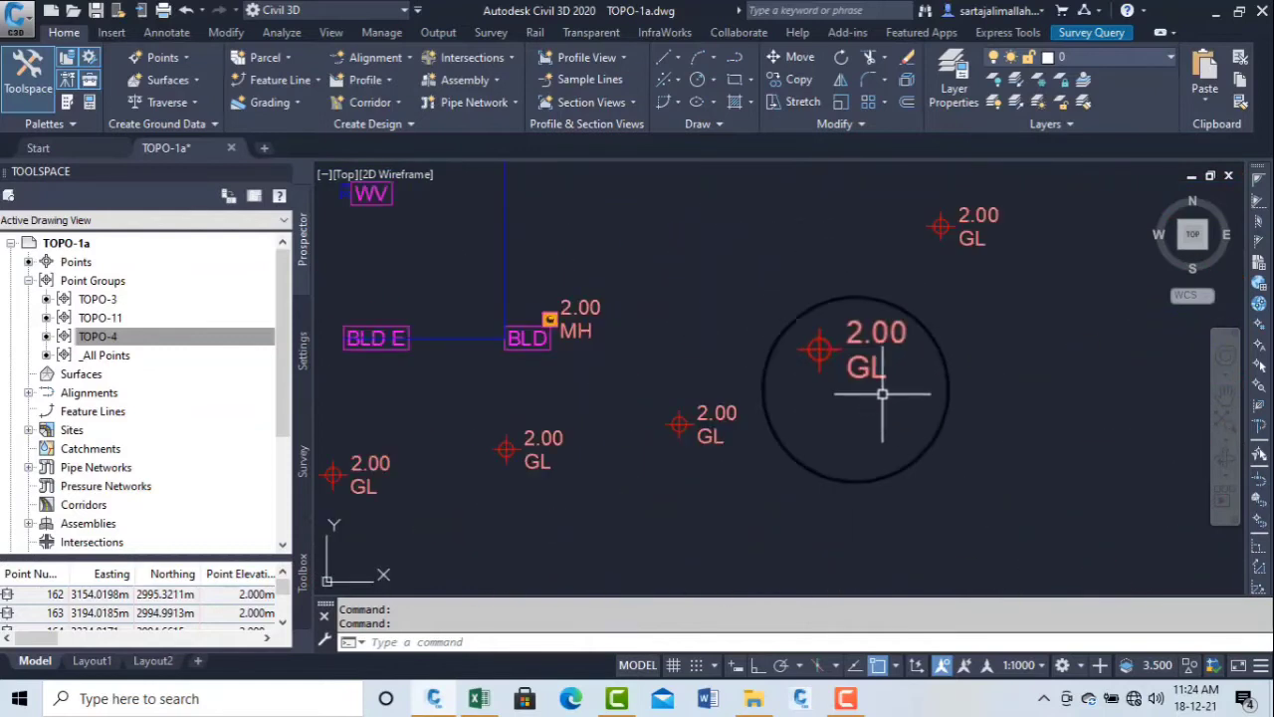
scroll(872, 377, "down", 3)
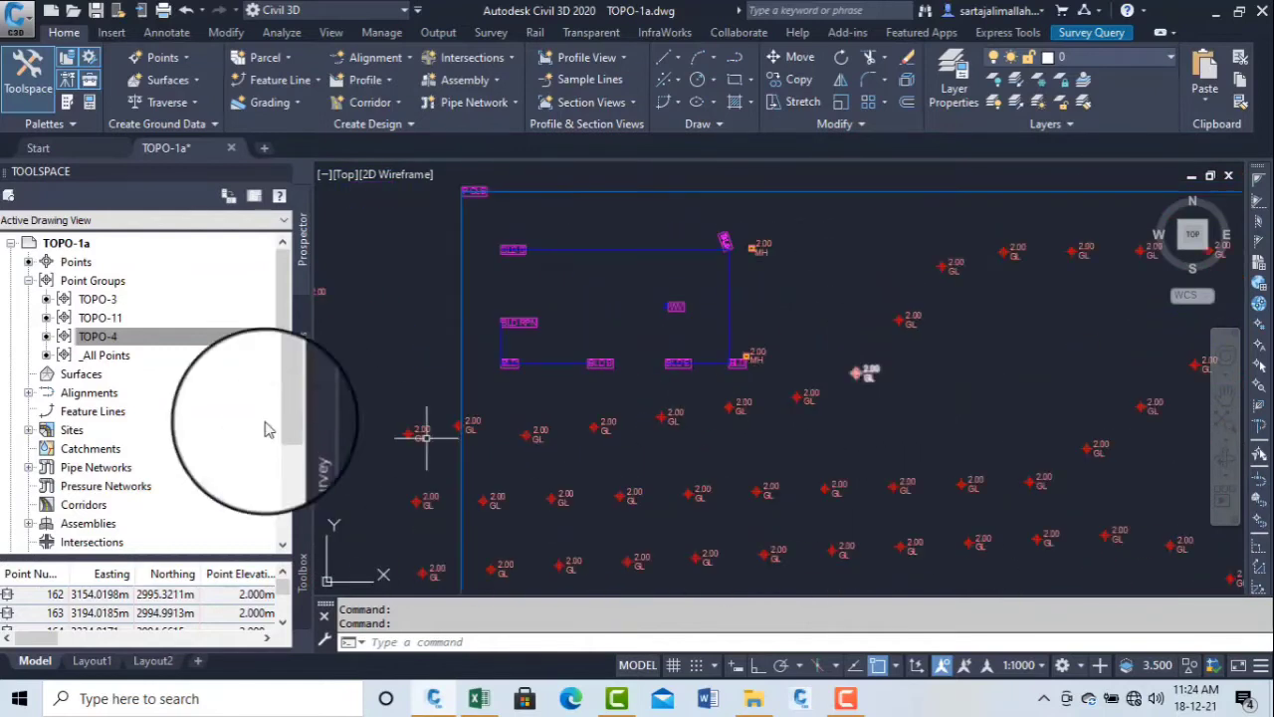
Start a new point group and name it GL
right_click(111, 281)
left_click(139, 319)
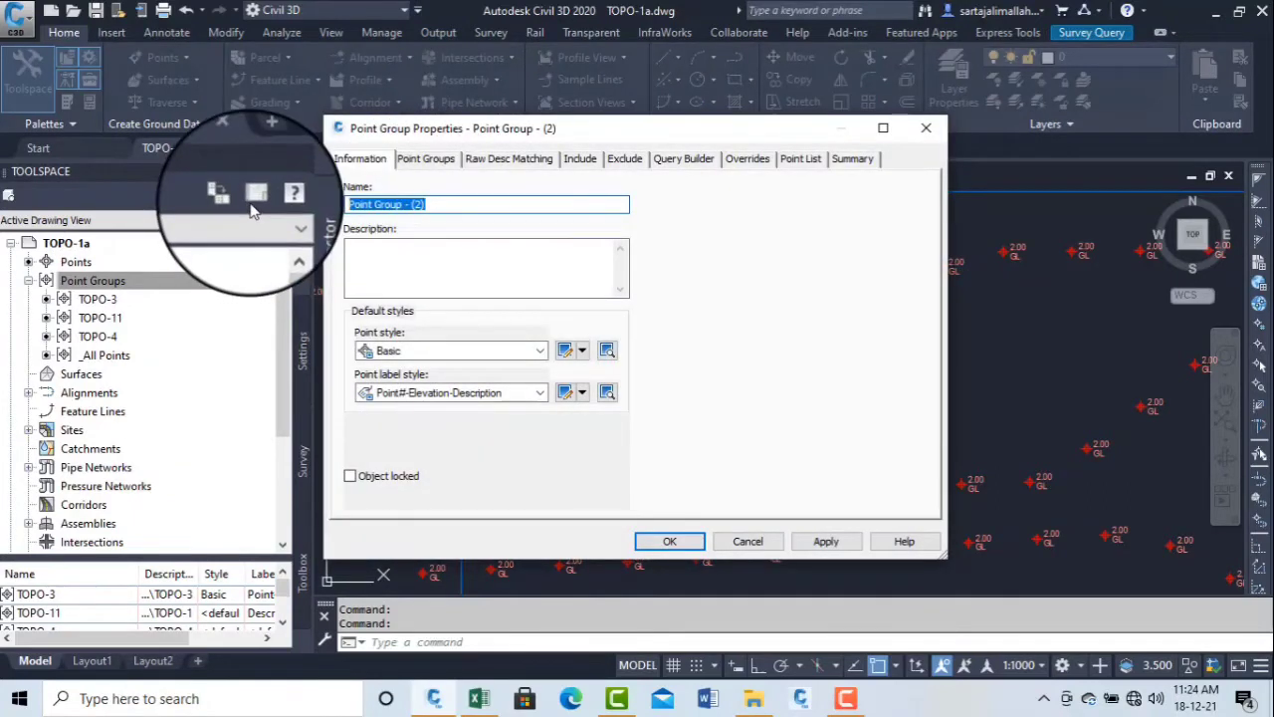
type("GL")
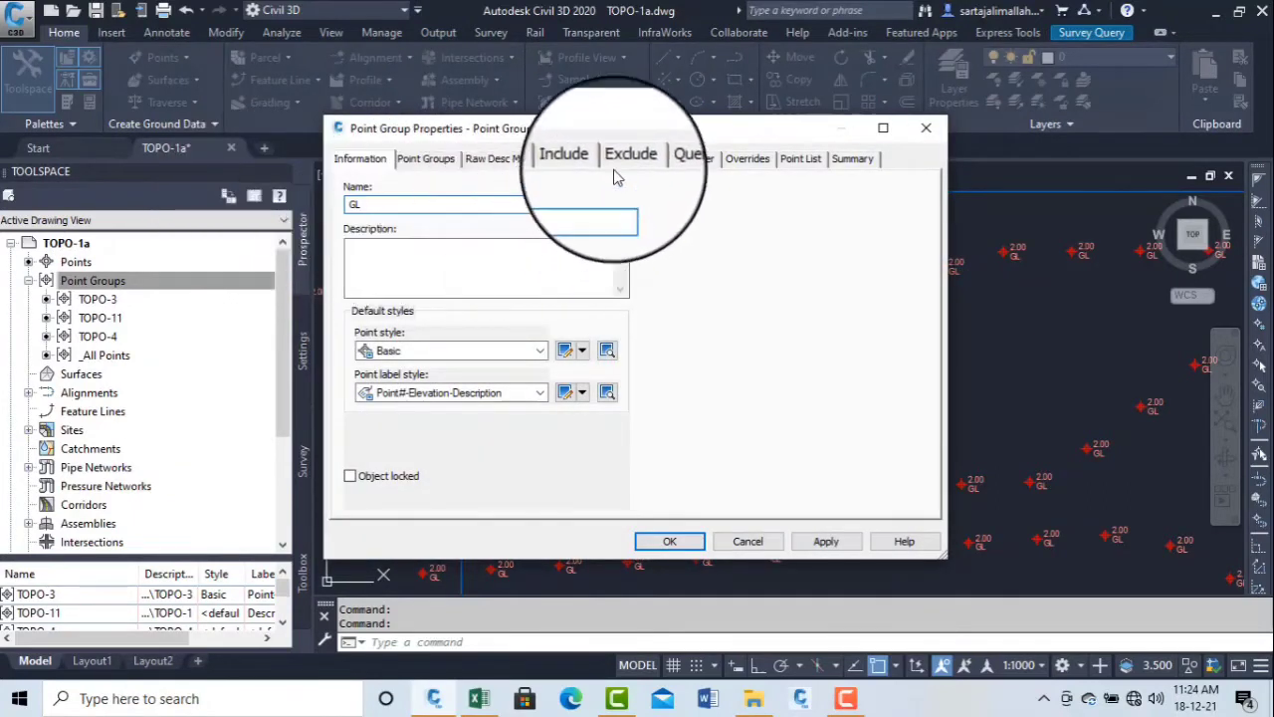
Set the GL group to include points with raw descriptions matching GL
left_click(581, 161)
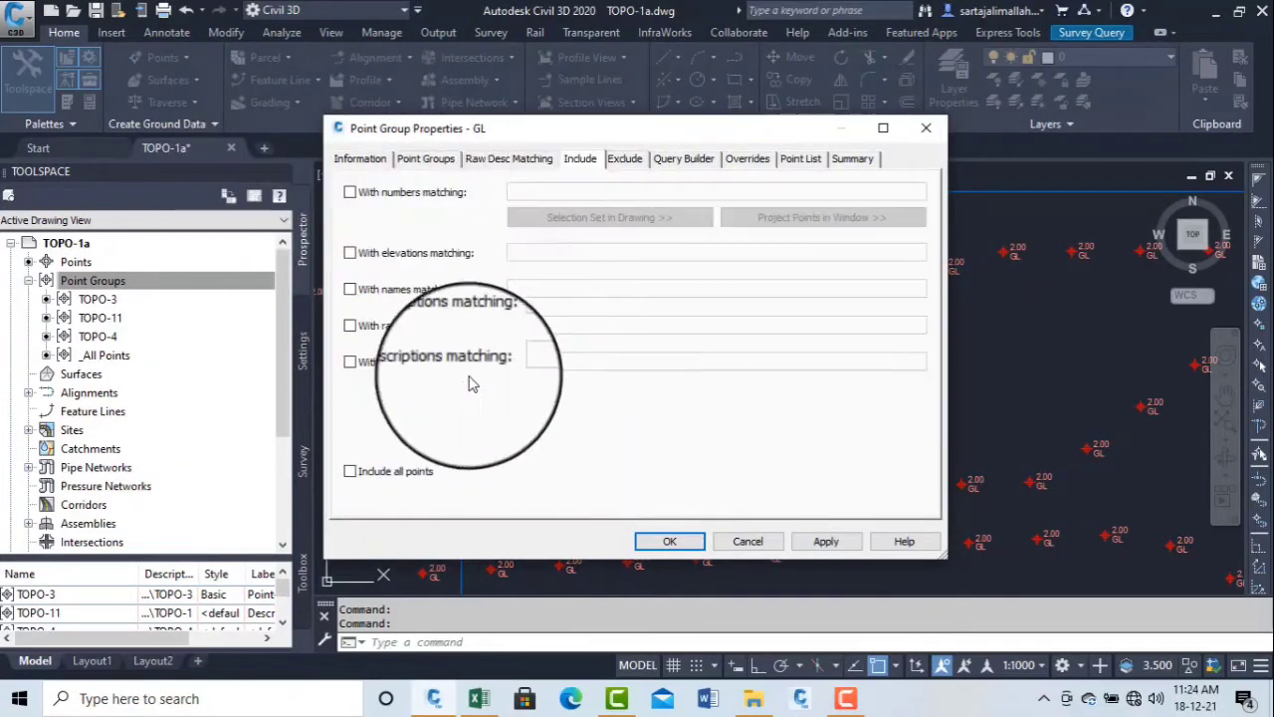
left_click(418, 328)
left_click(538, 324)
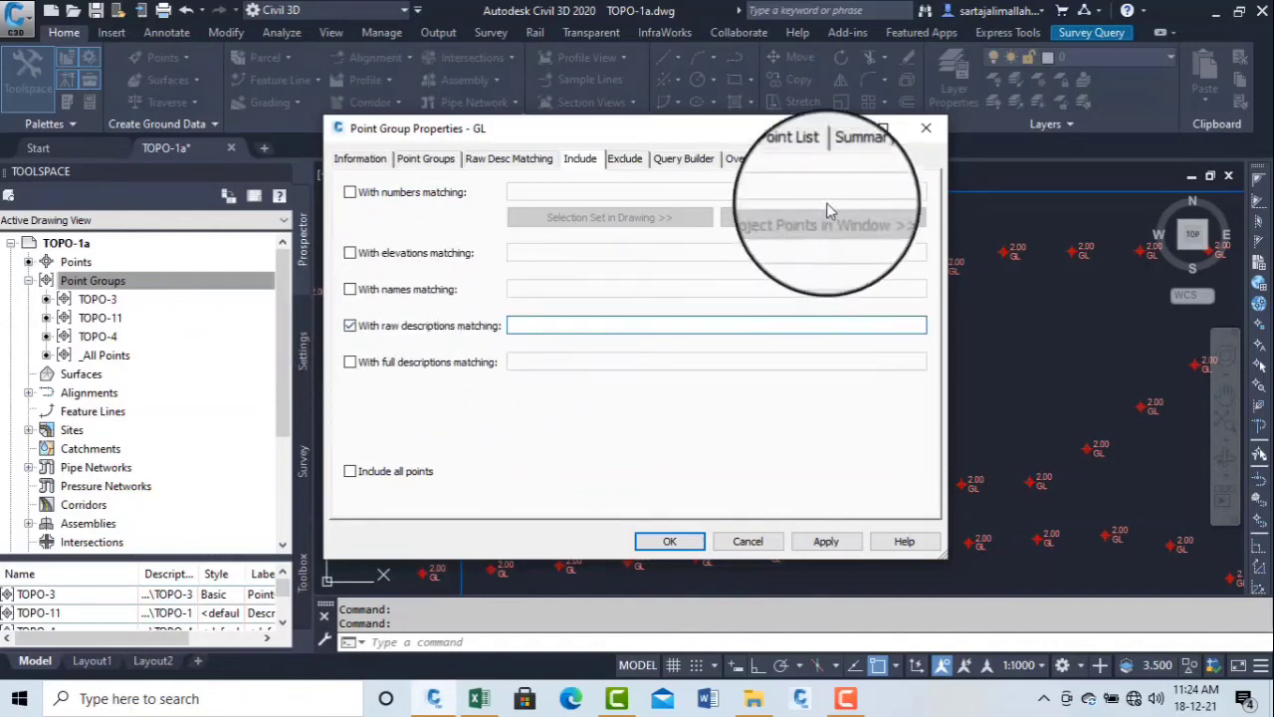
left_click(808, 162)
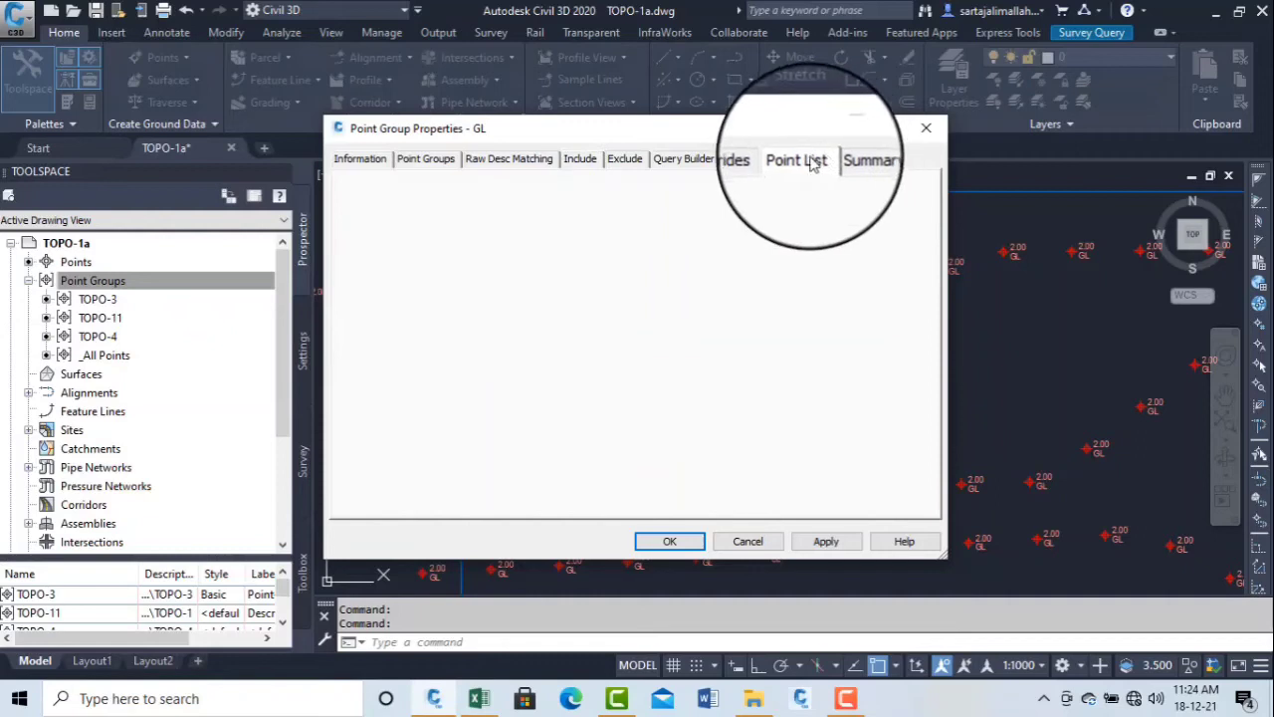
left_click(585, 162)
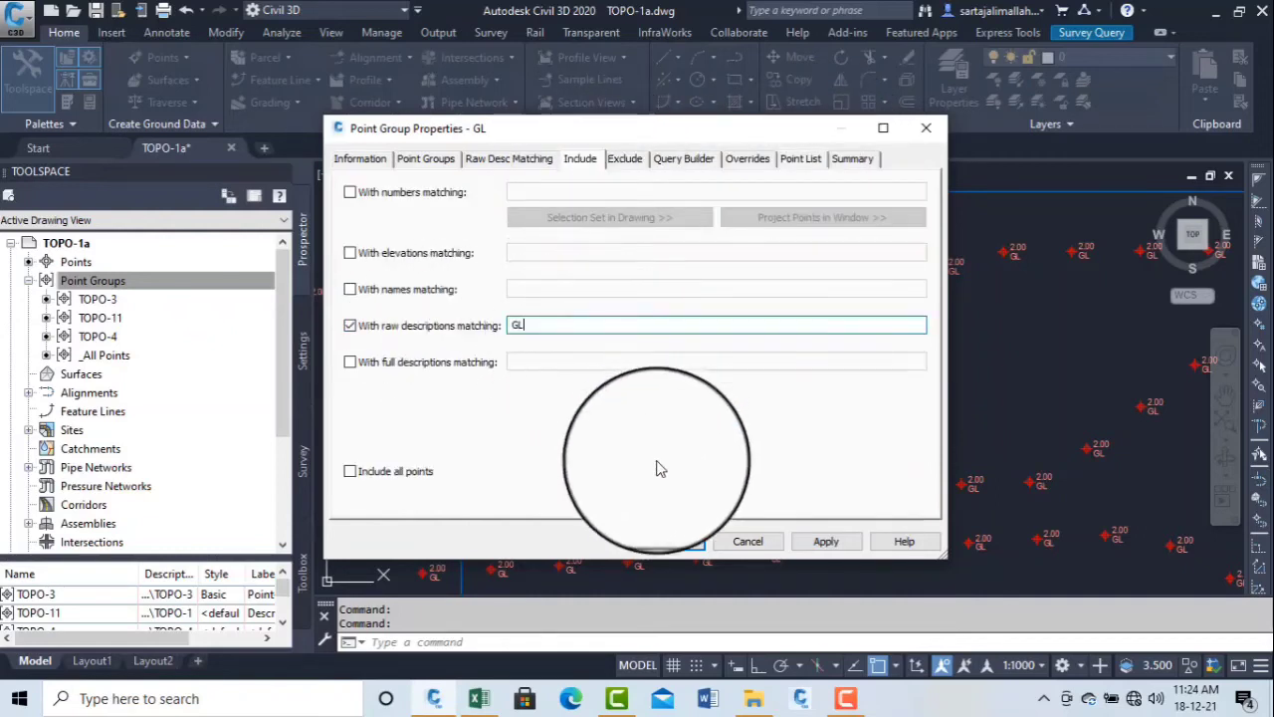
Check the points matched by the GL group, save the new group and select it
left_click(800, 160)
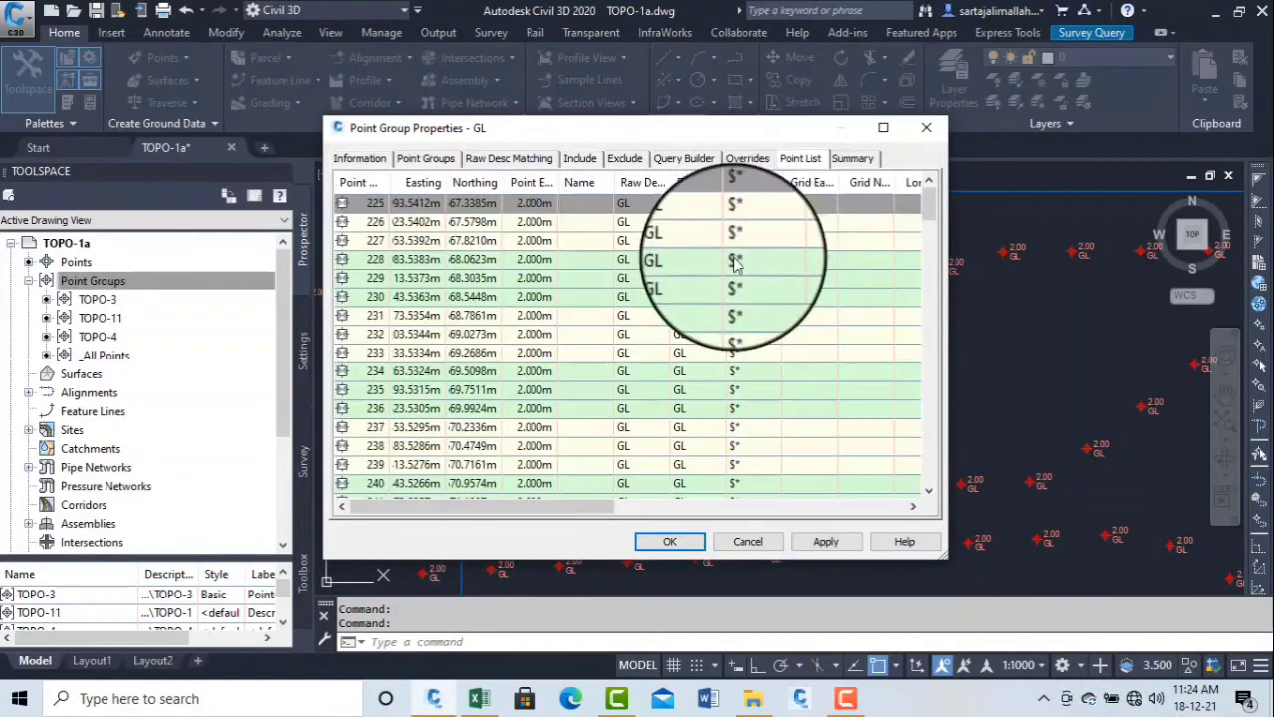
scroll(756, 348, "down", 20)
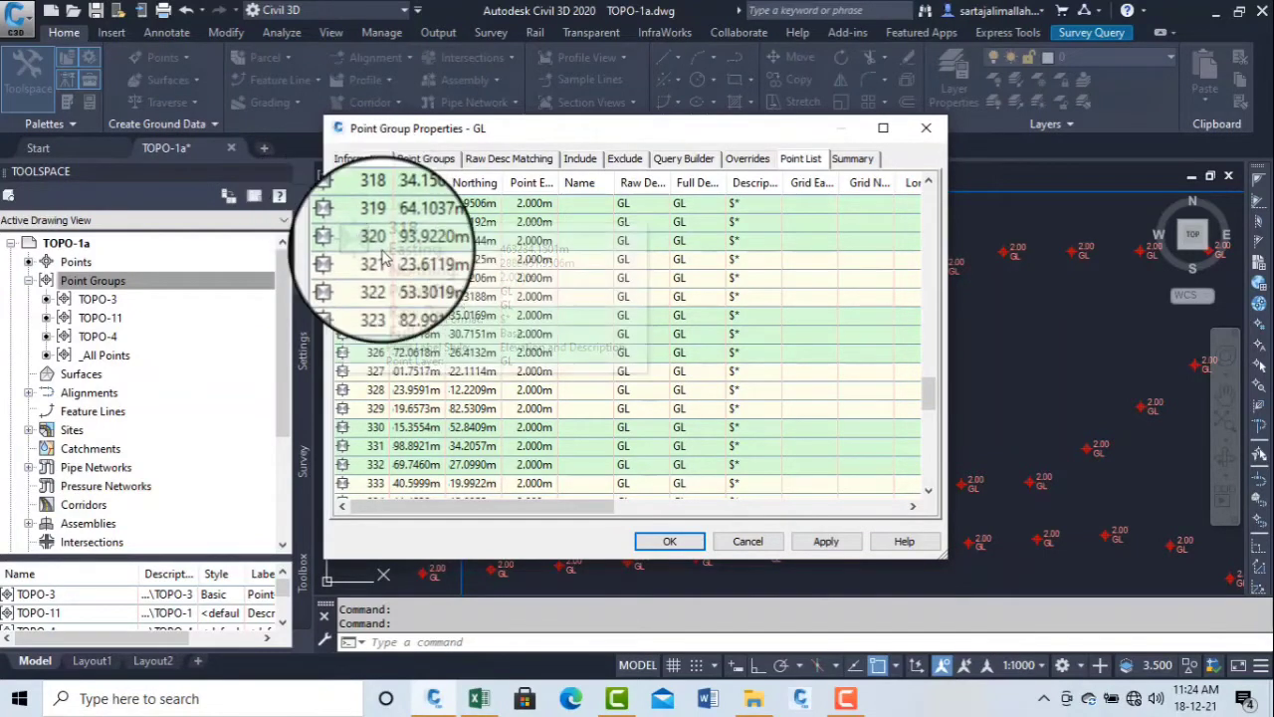
left_click(826, 540)
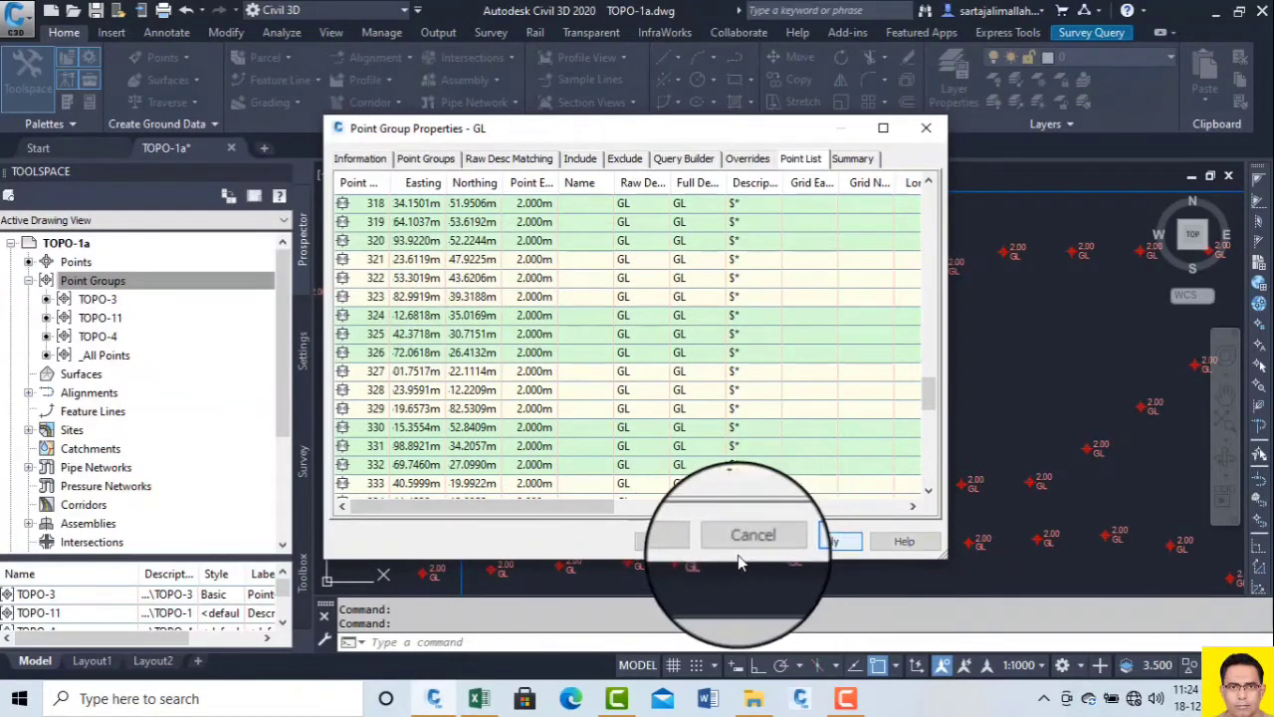
left_click(657, 540)
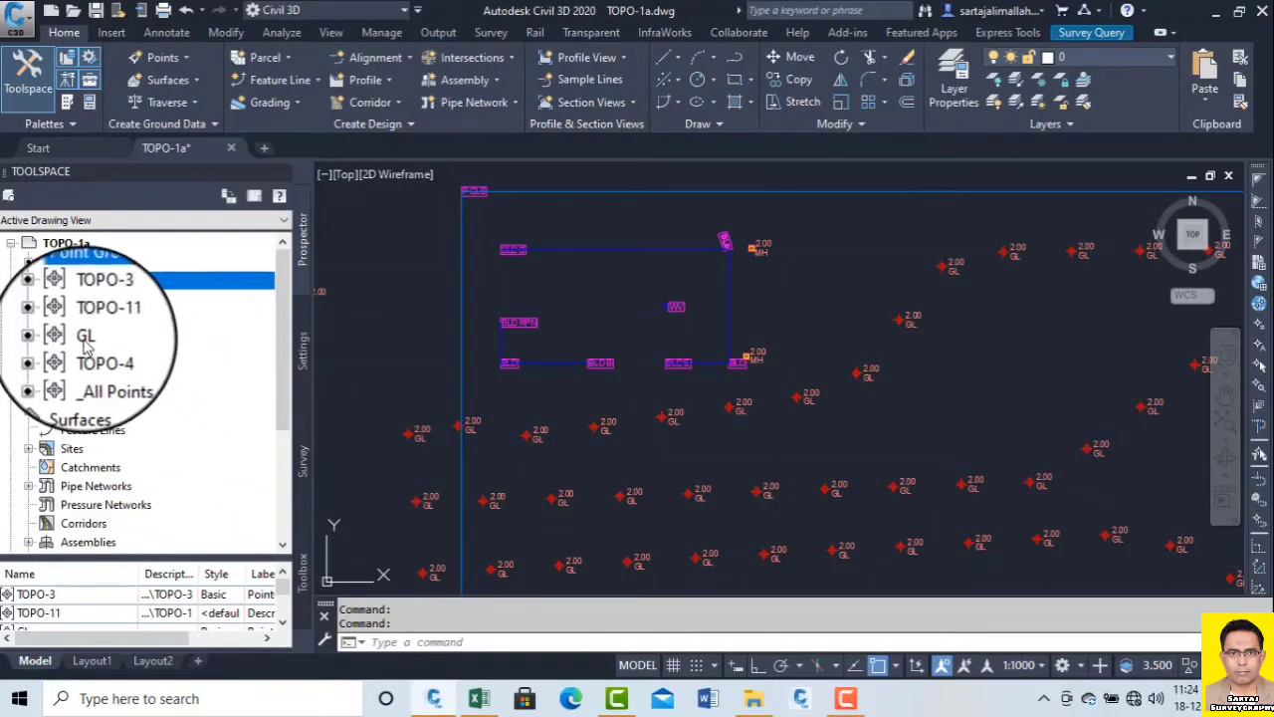
left_click(85, 336)
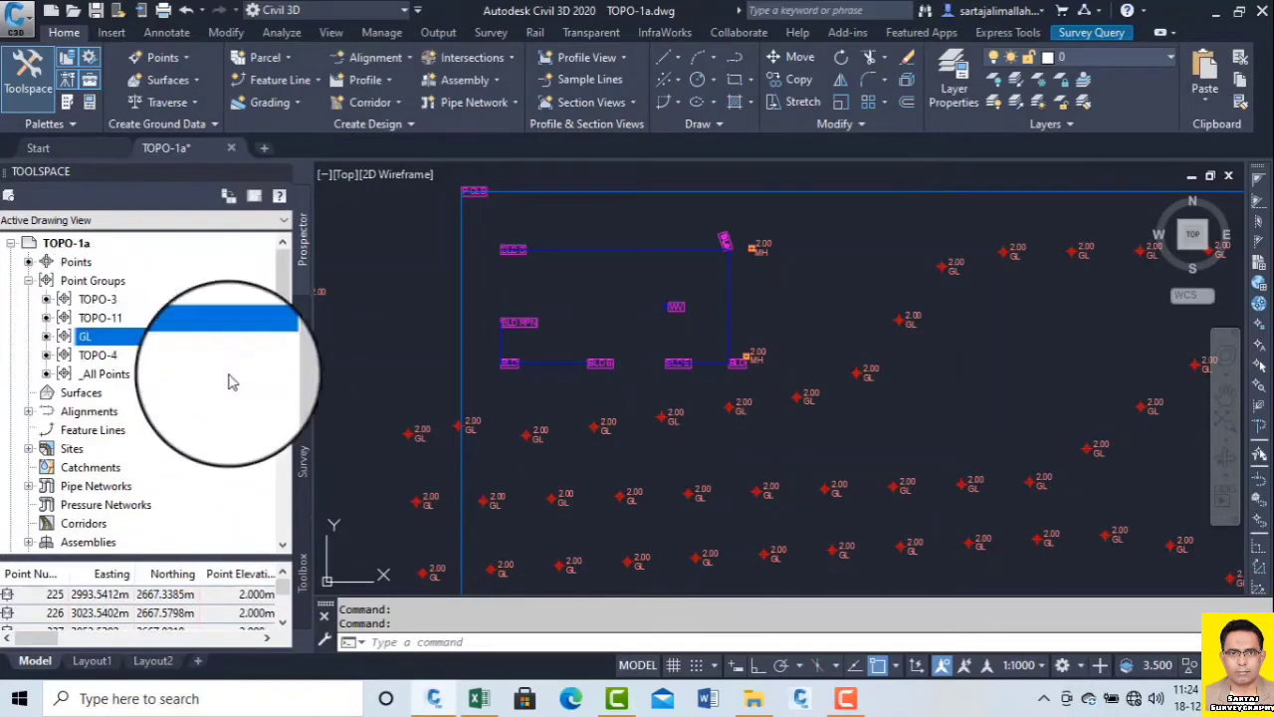
Start another new point group and name it LP
right_click(118, 278)
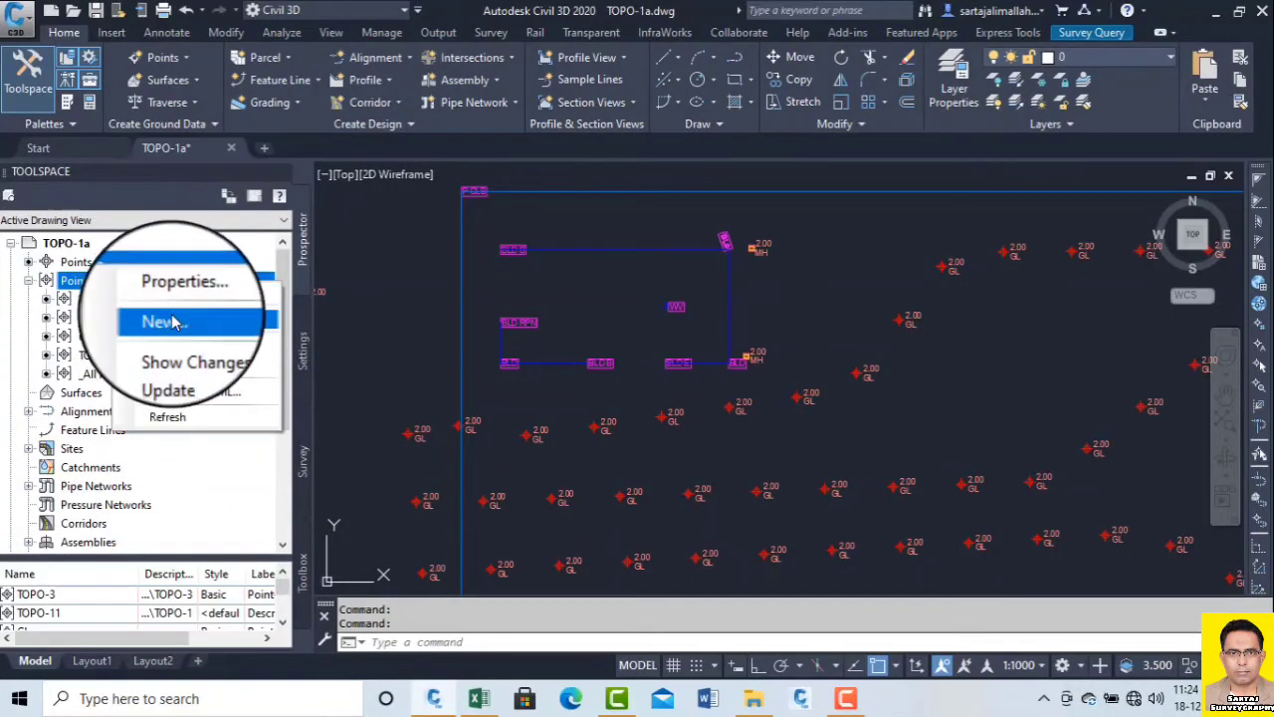
left_click(149, 323)
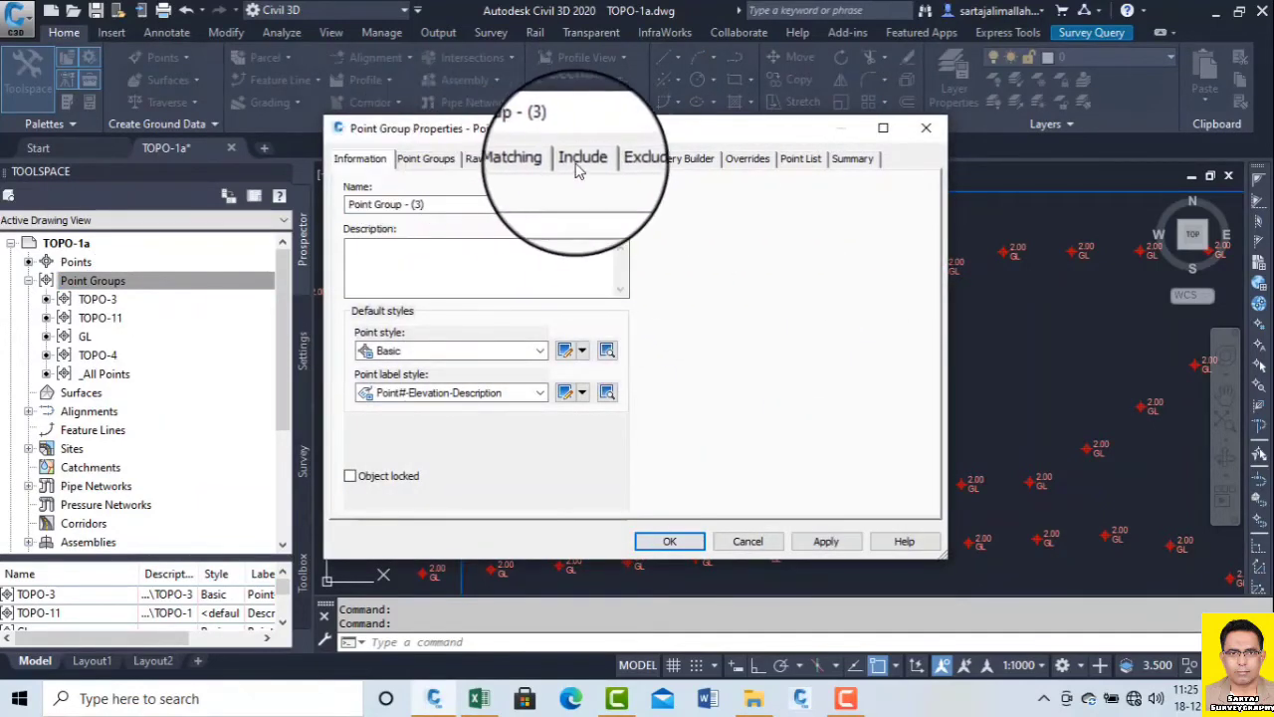
left_click_drag(493, 204, 229, 199)
type("L")
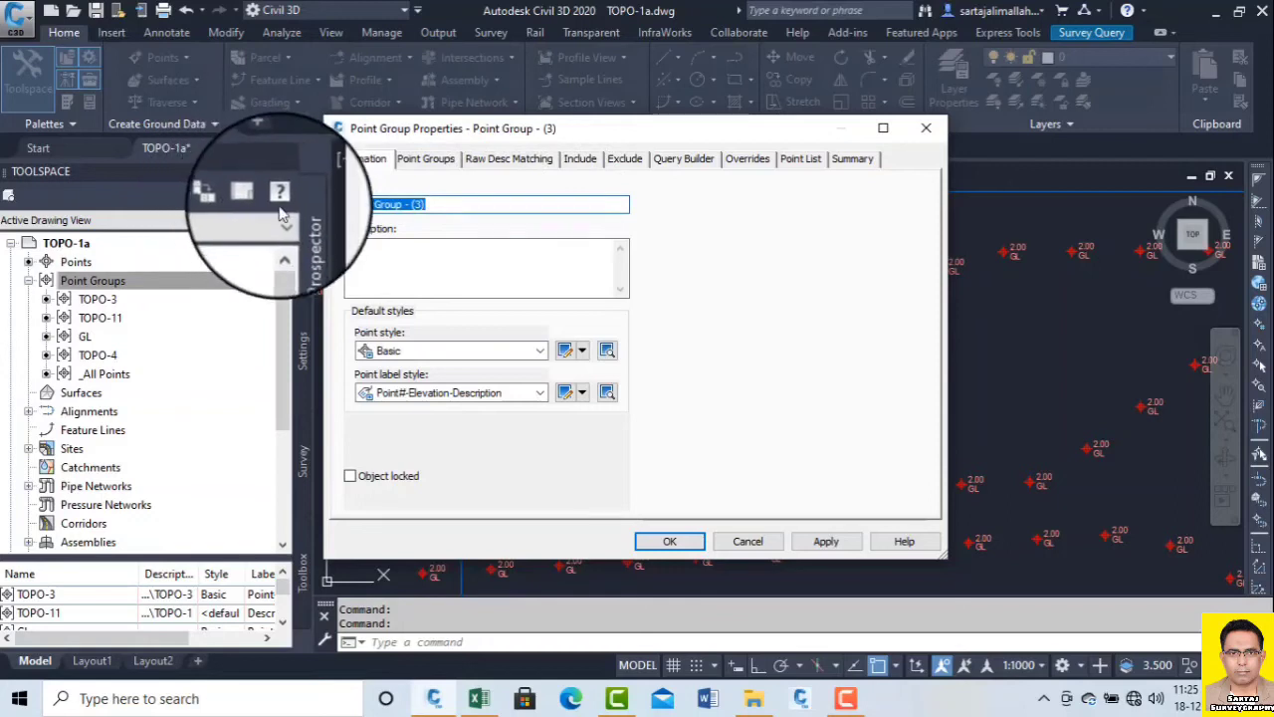
type("P")
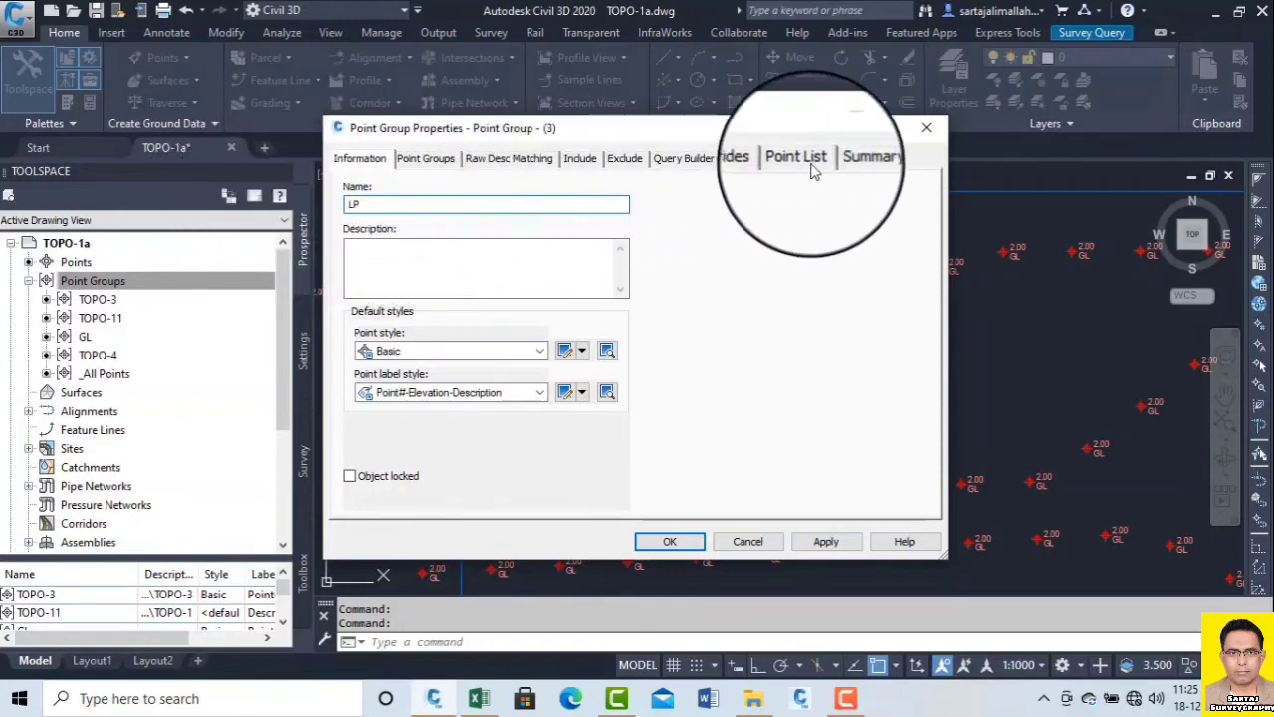
Include points with raw descriptions matching LP in the LP group and save the new group
left_click(579, 160)
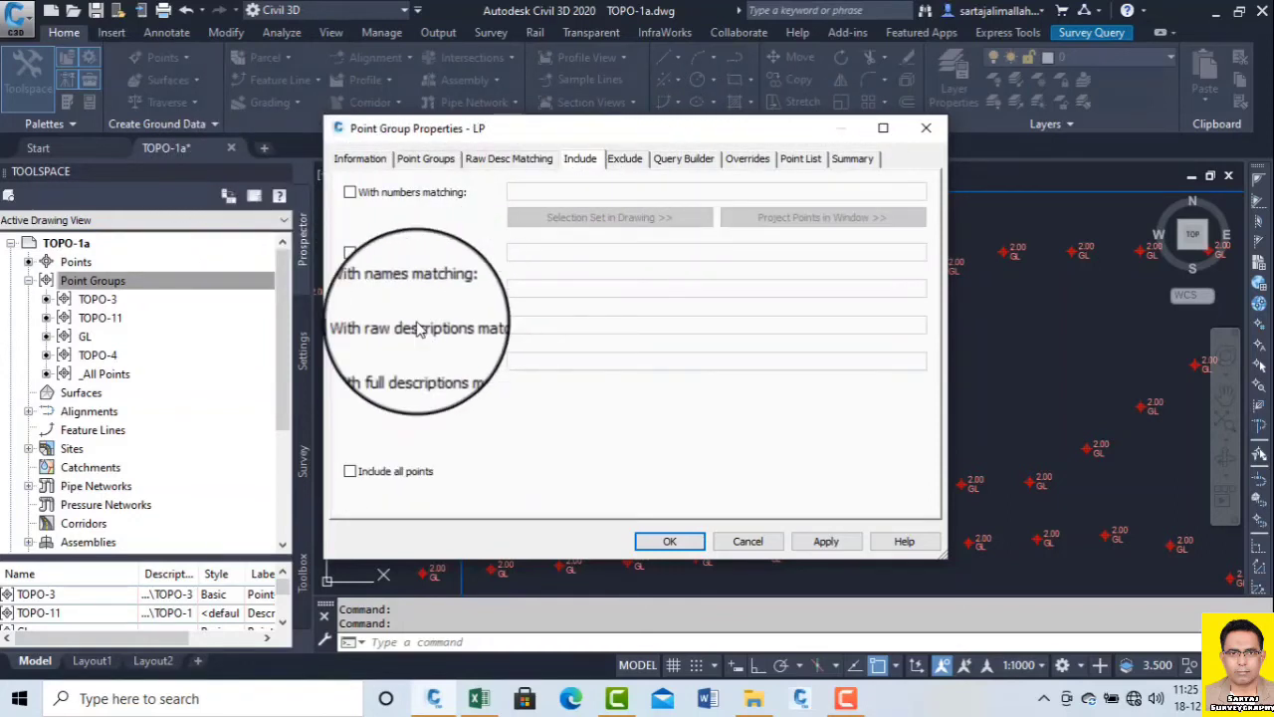
left_click(383, 327)
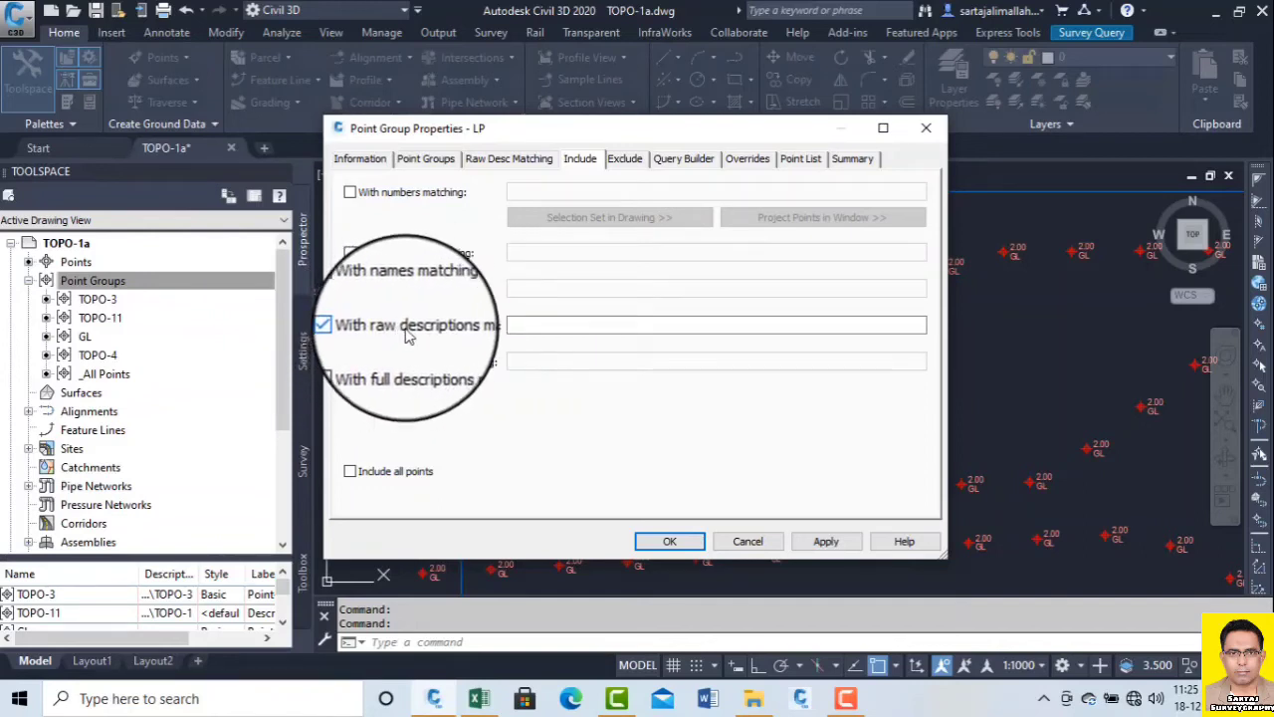
left_click(524, 328)
type("LP")
left_click(800, 158)
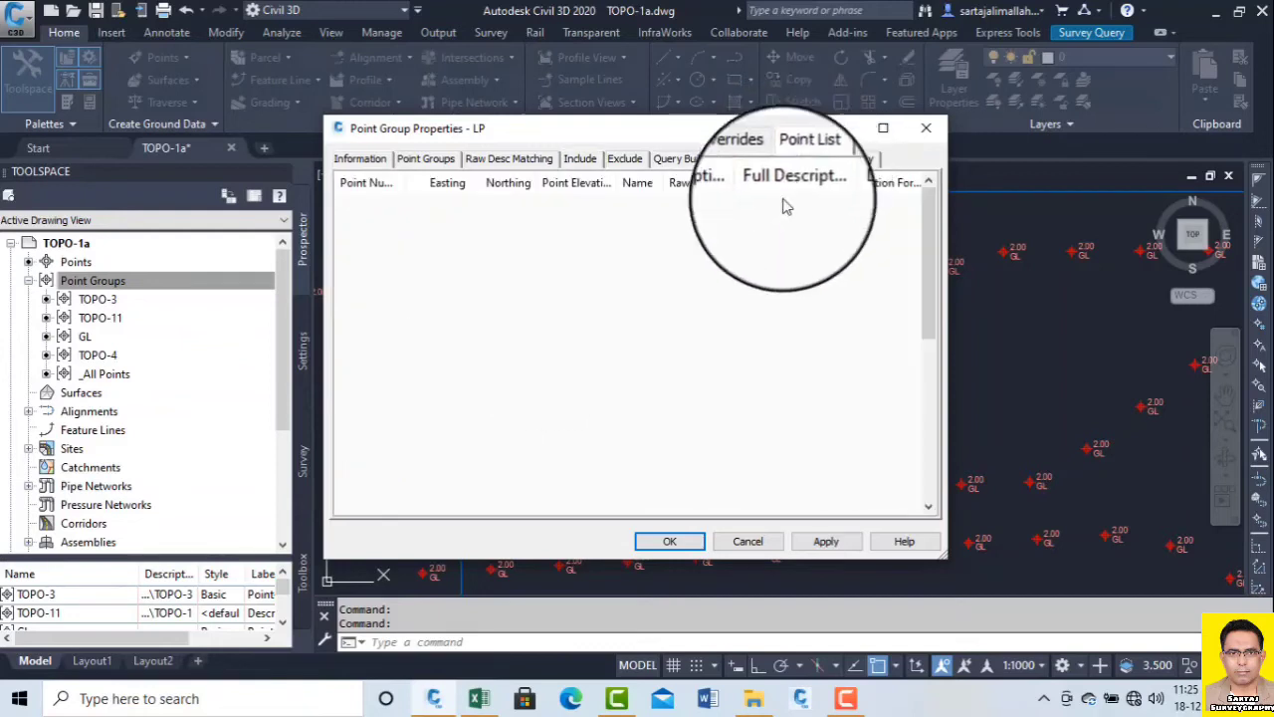
left_click(822, 546)
left_click(669, 542)
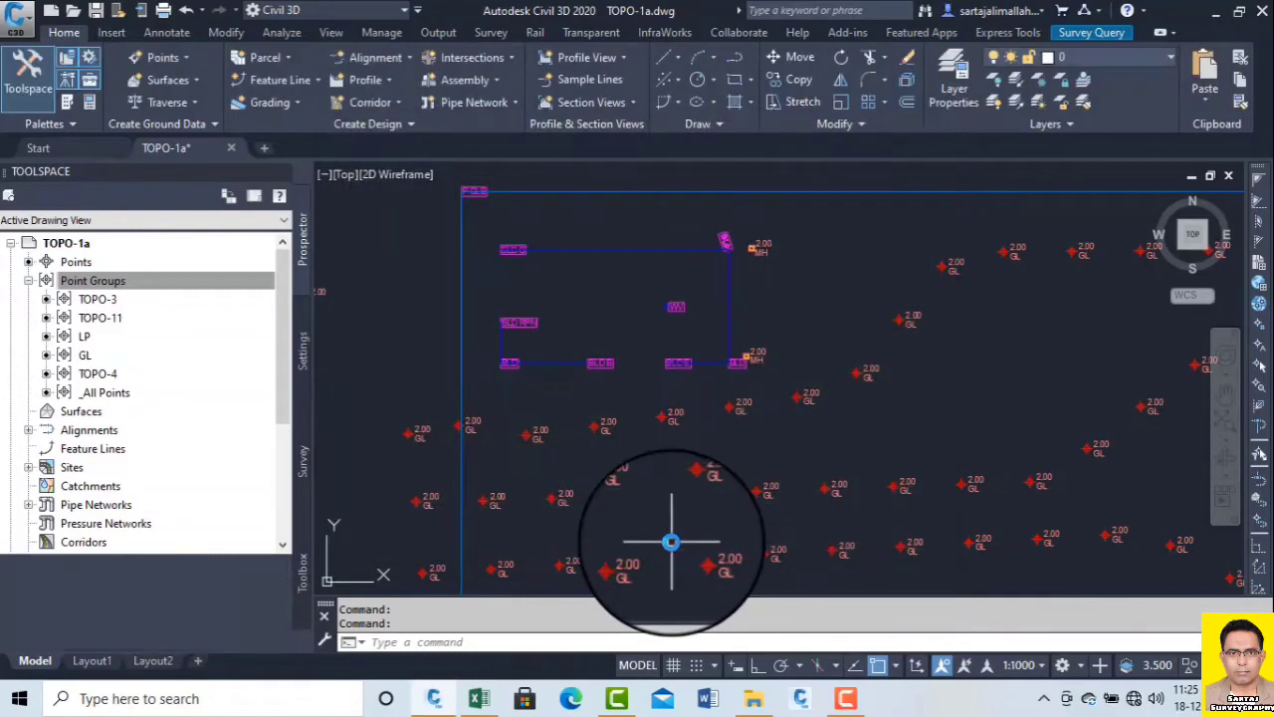
Review the list of points contained in the LP point group, then close its properties
left_click(124, 336)
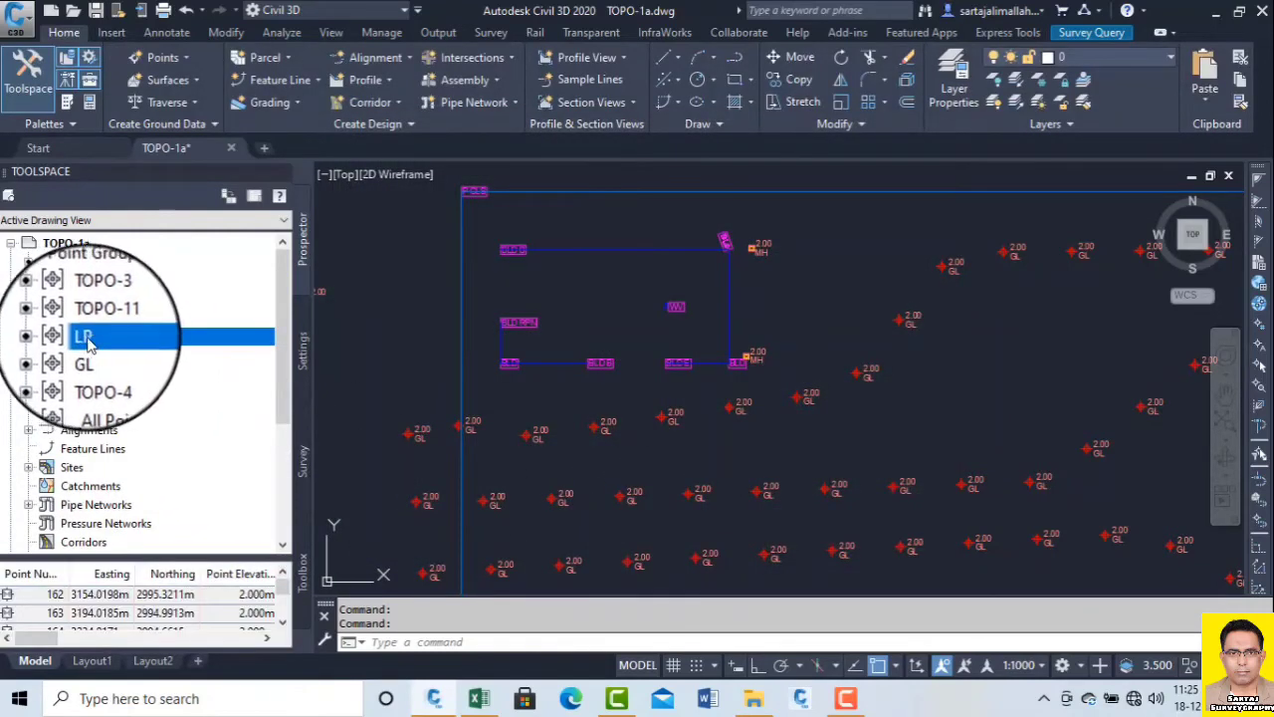
right_click(118, 335)
left_click(152, 283)
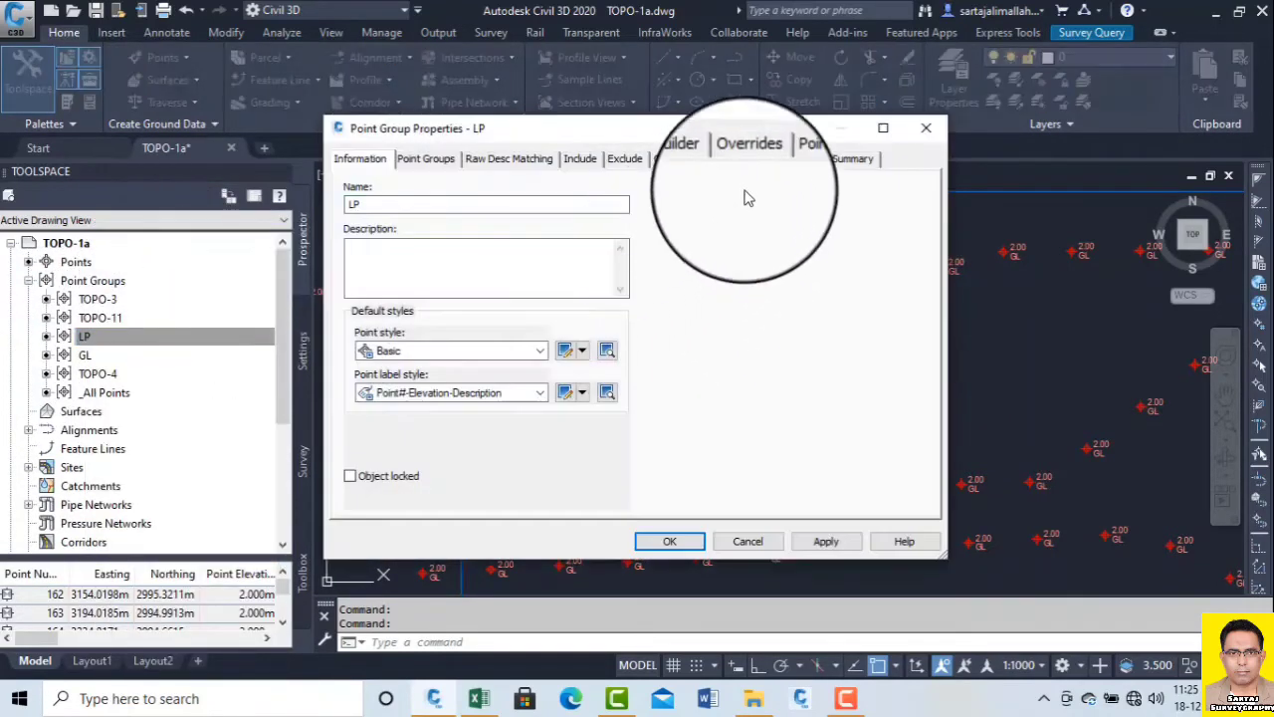
left_click(802, 160)
scroll(687, 328, "down", 7)
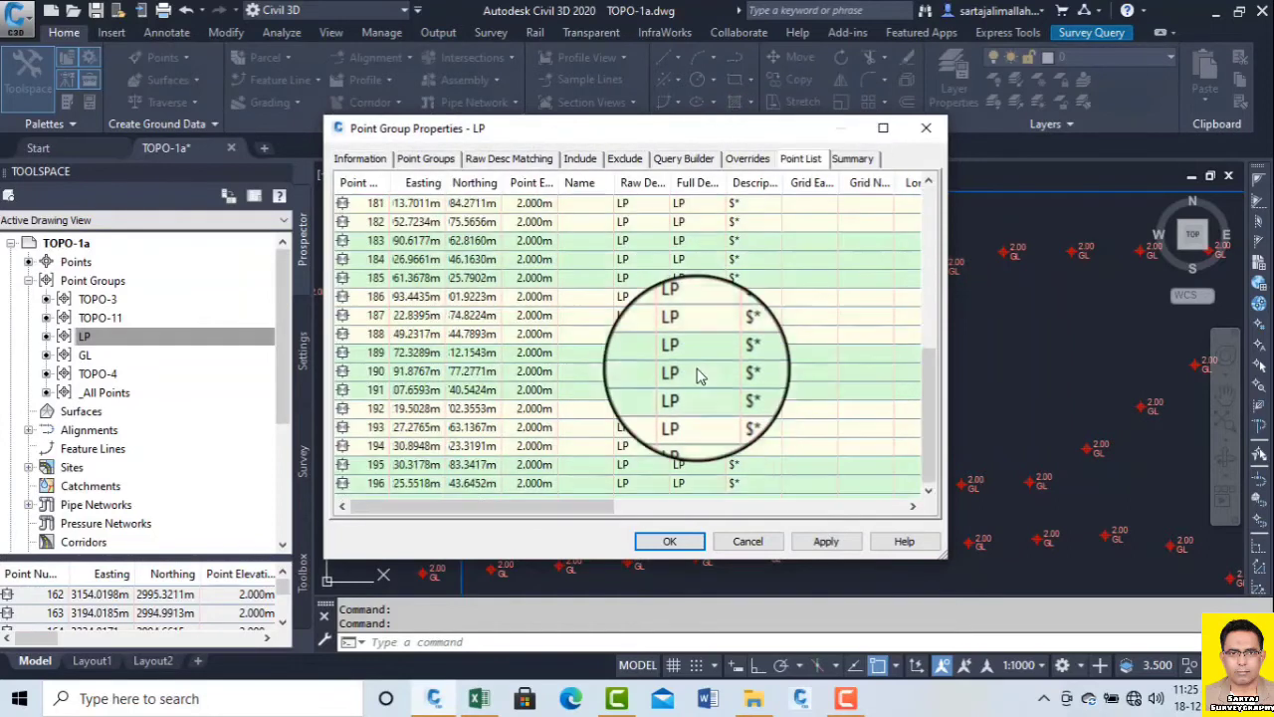
left_click(925, 128)
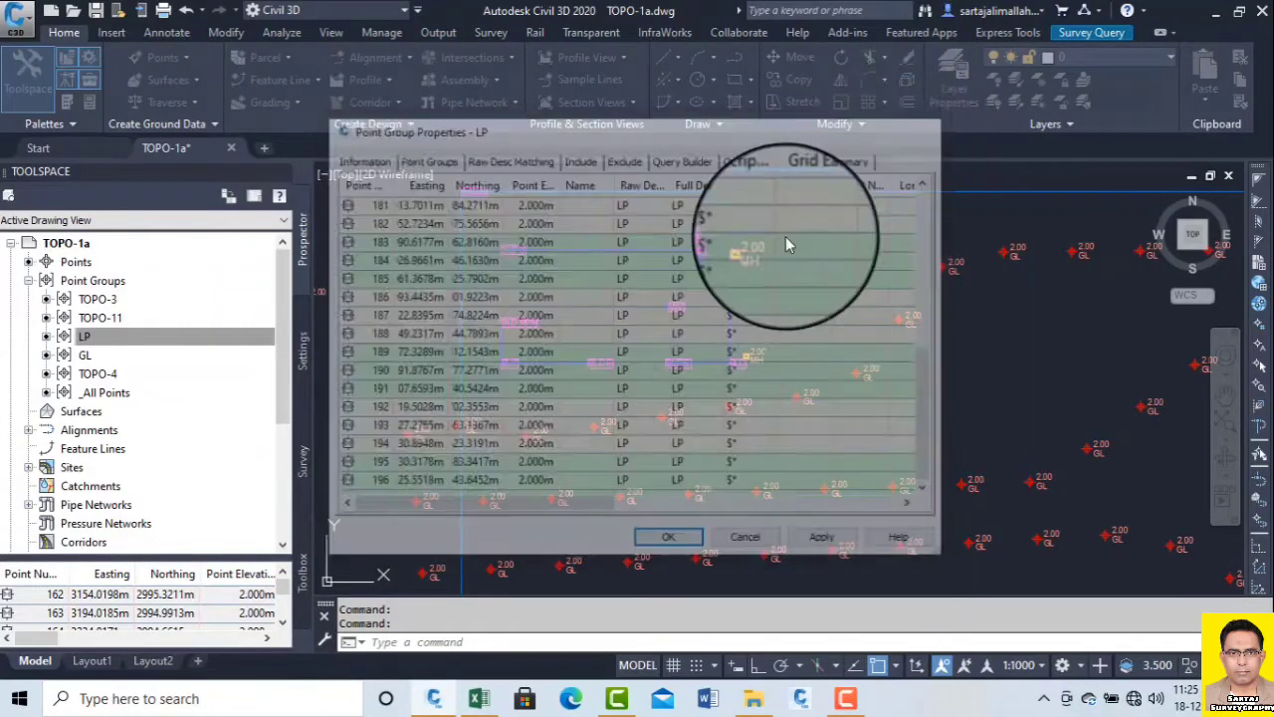
Examine the building point labels around the drawing to identify their description codes, such as BLD and BLD2
scroll(696, 298, "up", 4)
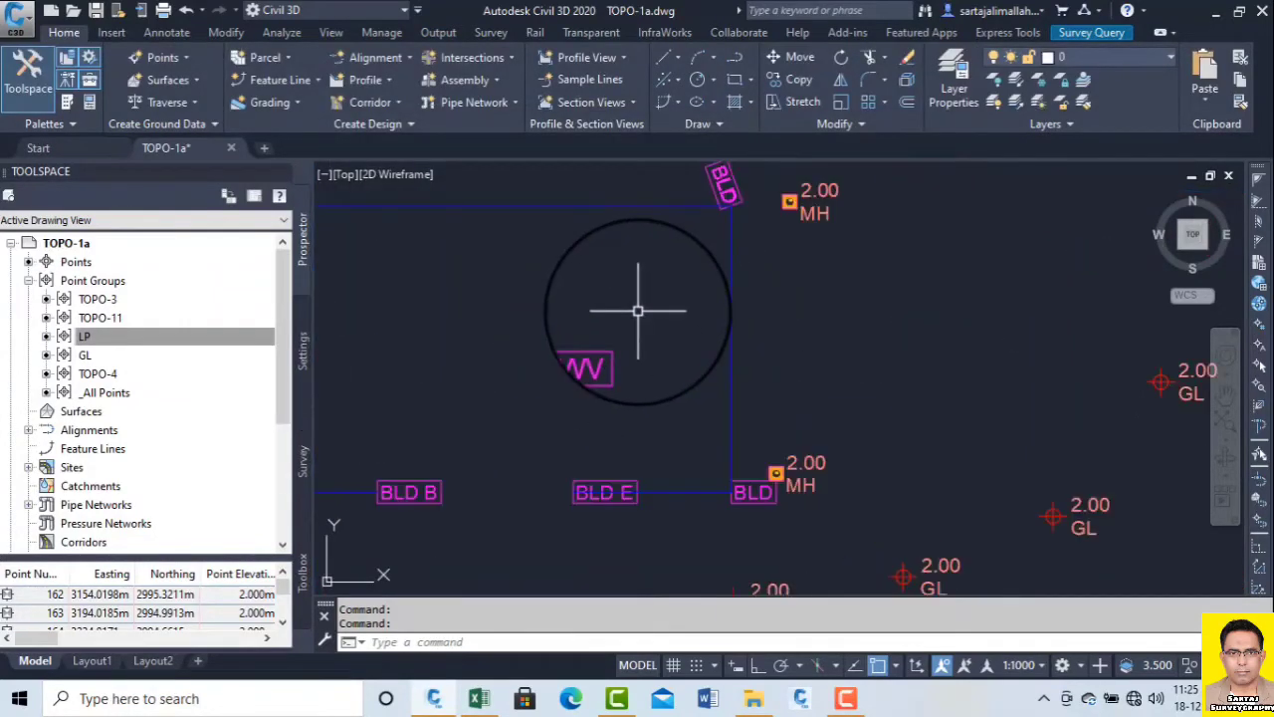
scroll(737, 453, "up", 4)
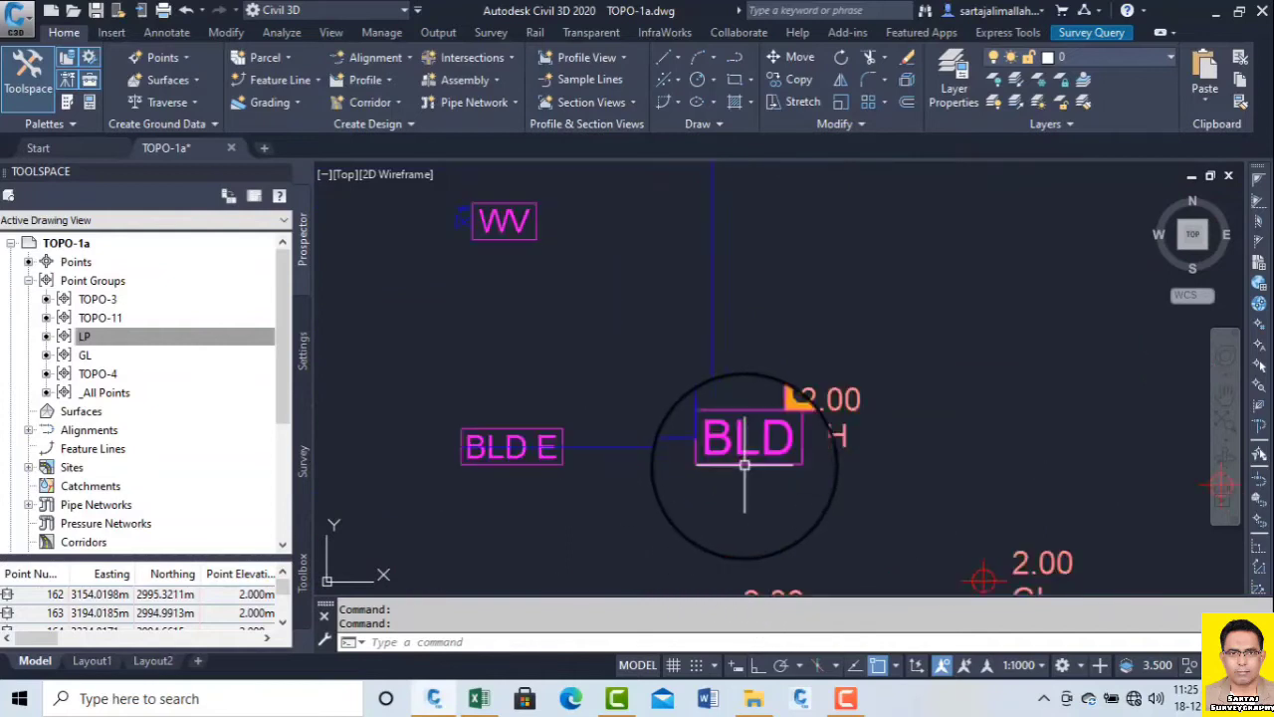
scroll(731, 451, "down", 5)
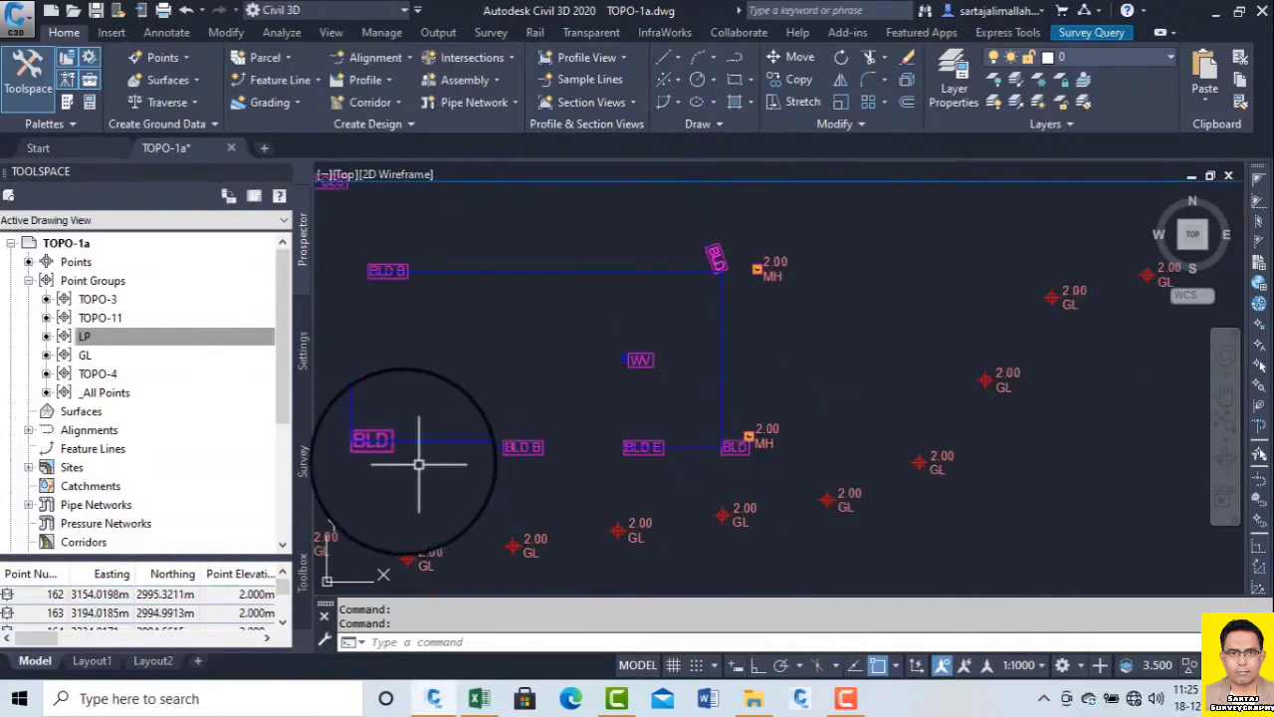
scroll(418, 464, "up", 4)
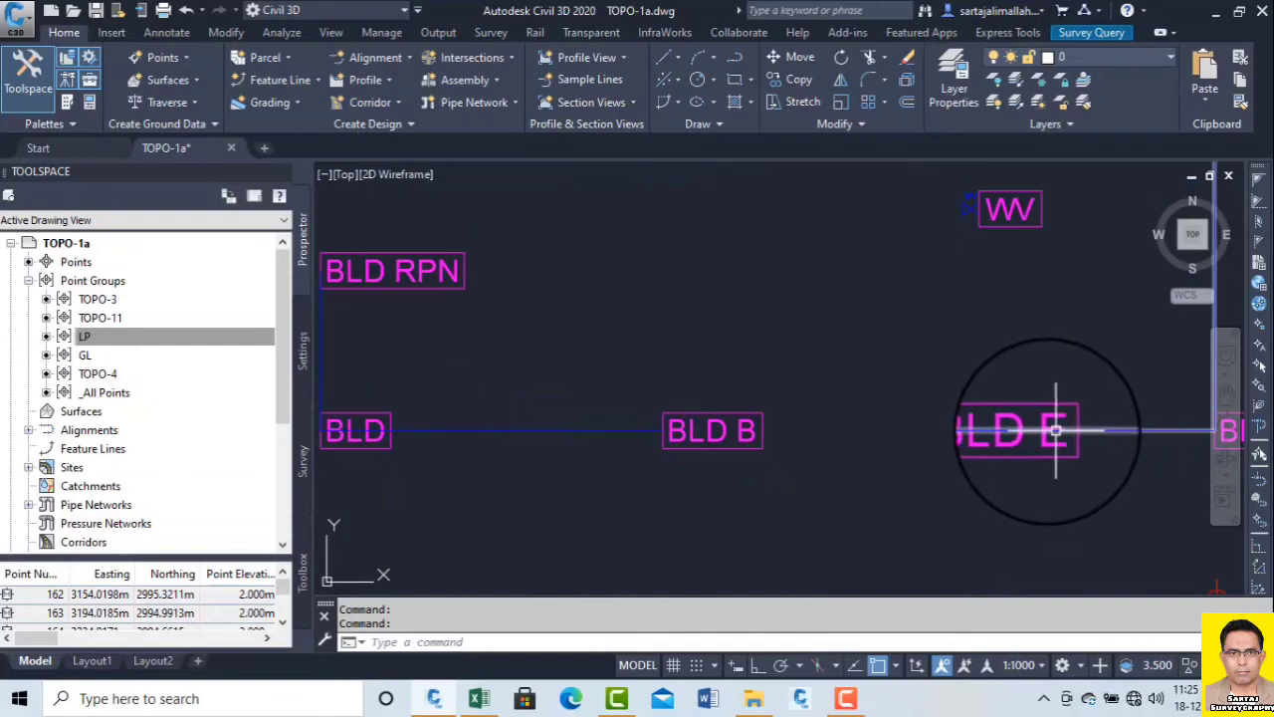
scroll(1040, 429, "down", 5)
scroll(906, 404, "up", 5)
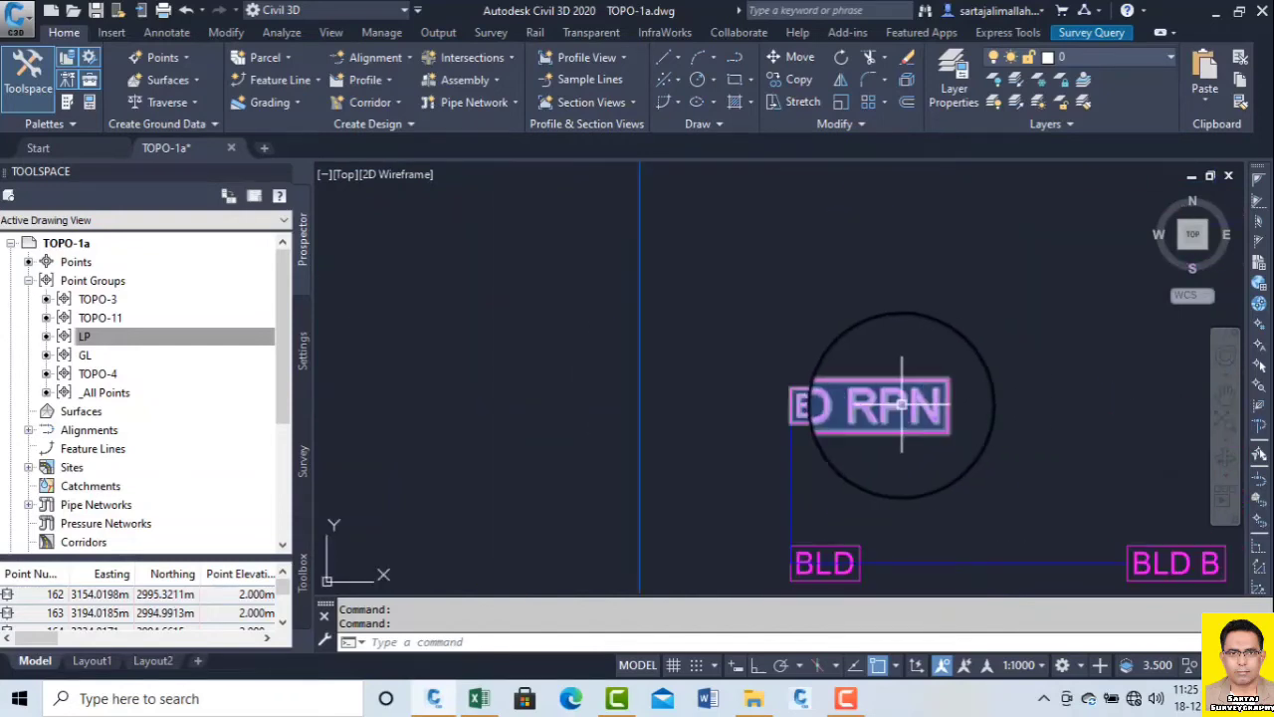
scroll(886, 405, "down", 6)
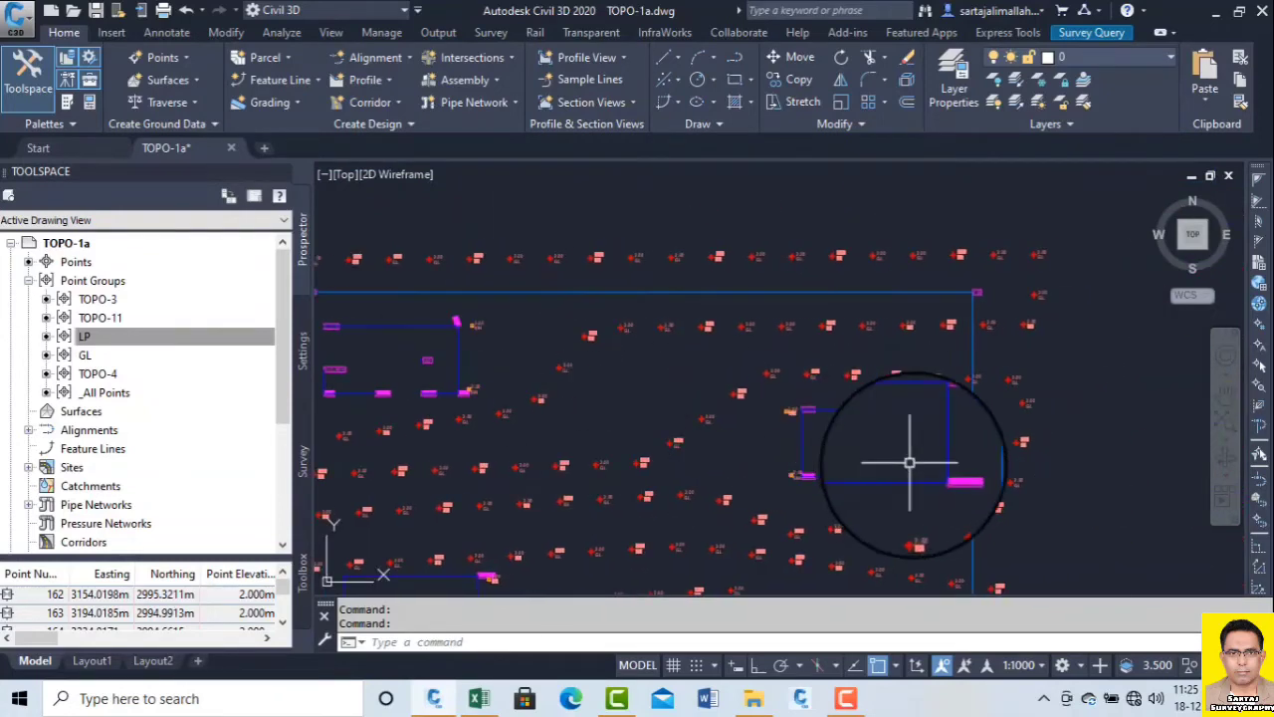
scroll(908, 461, "up", 6)
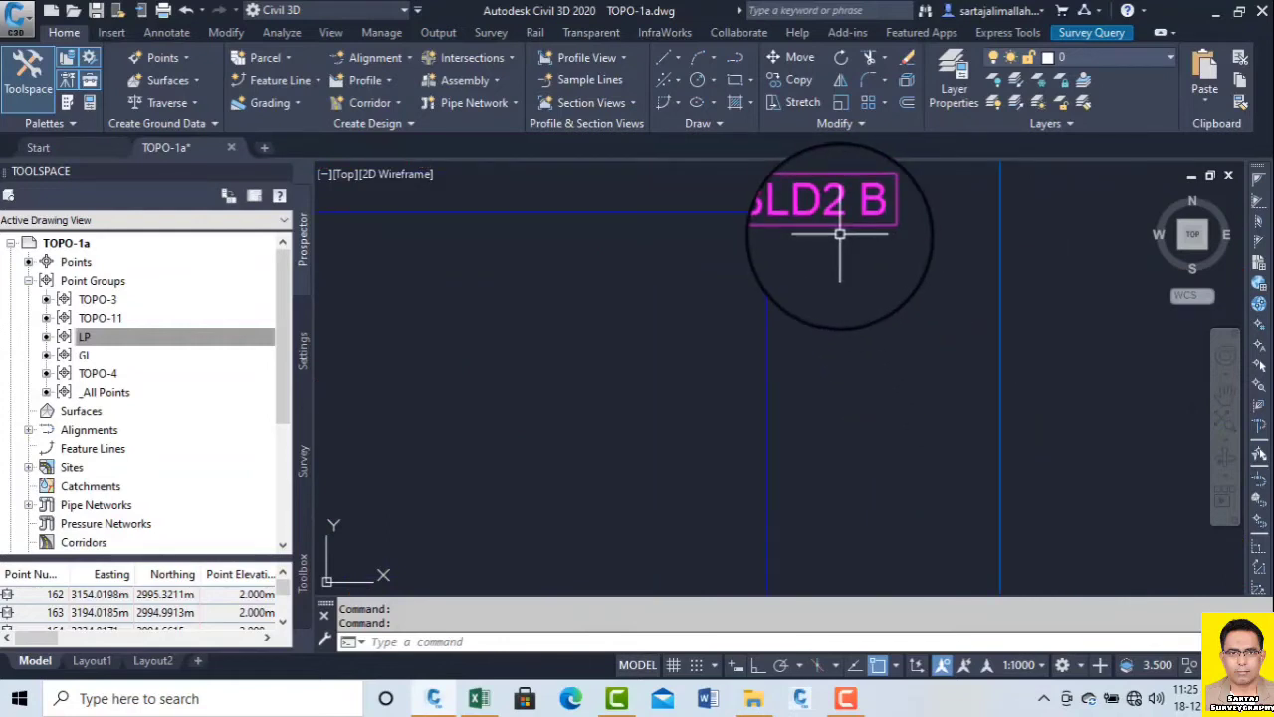
scroll(840, 235, "down", 4)
scroll(832, 246, "up", 5)
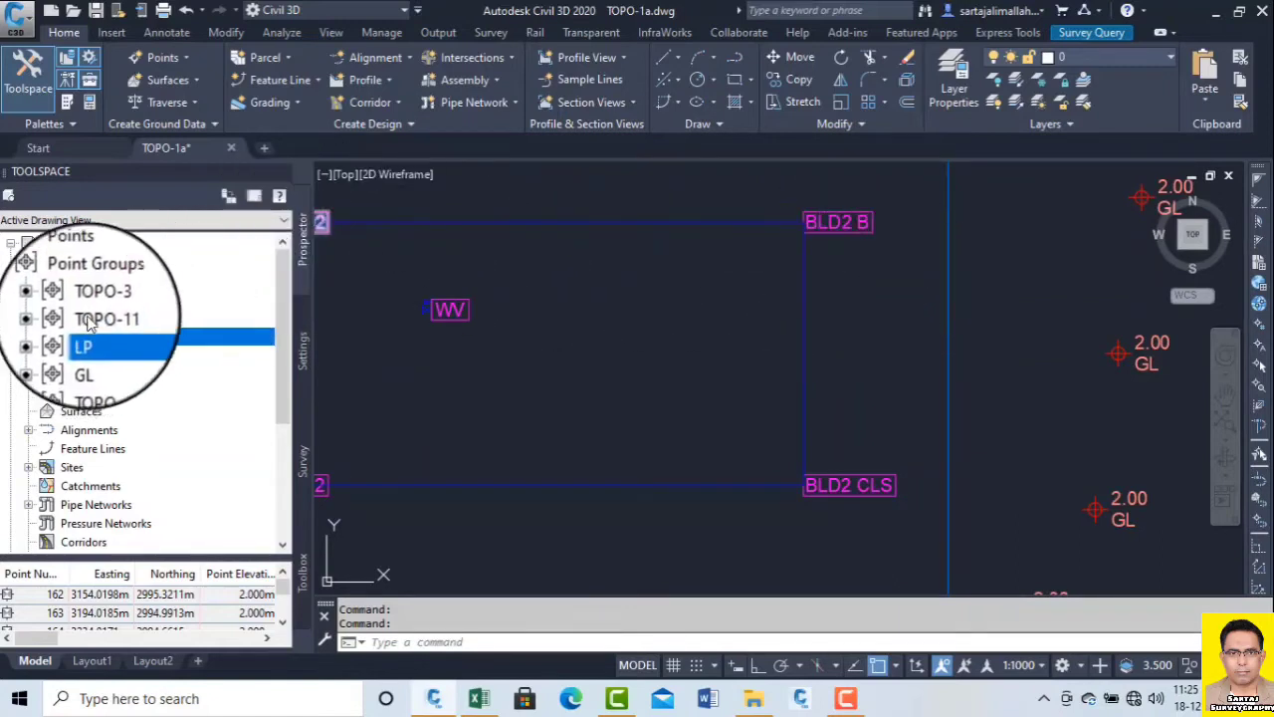
Create another new point group and name it BLD
left_click(112, 281)
right_click(111, 282)
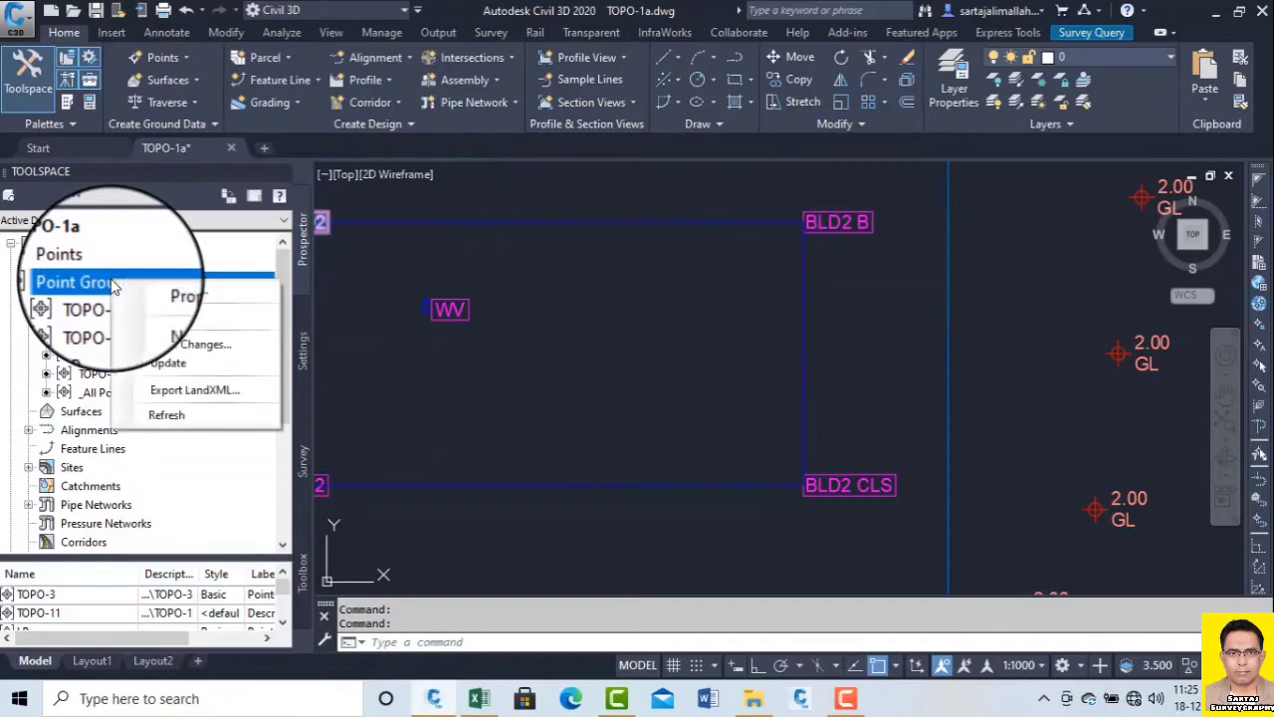
left_click(174, 315)
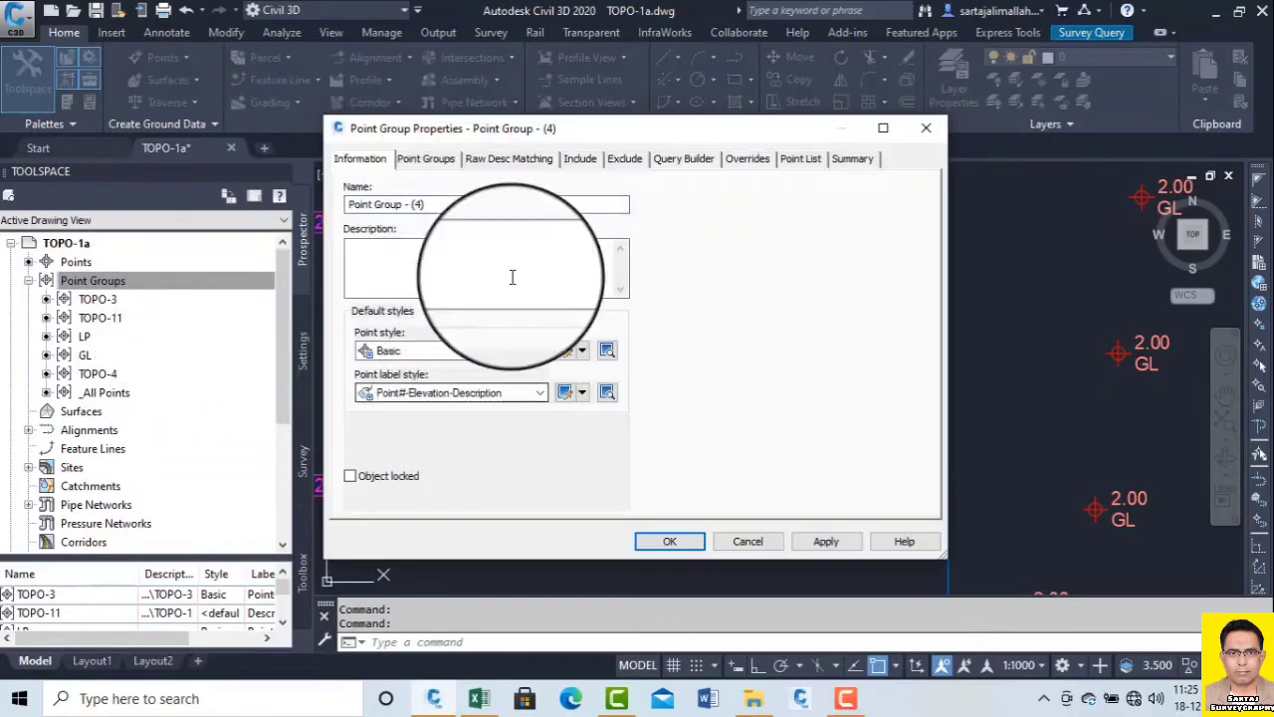
type("b")
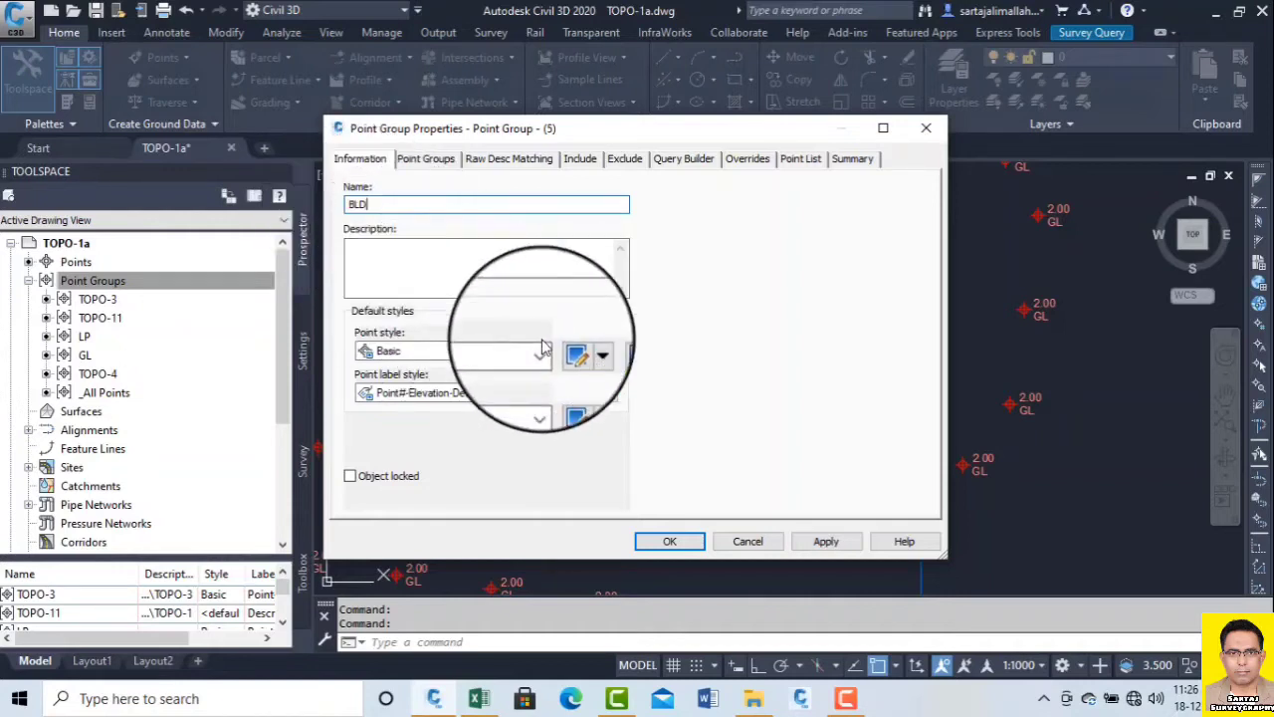
Include points in the BLD group with raw descriptions matching BLD, keeping a copy of that code for reuse
left_click(579, 160)
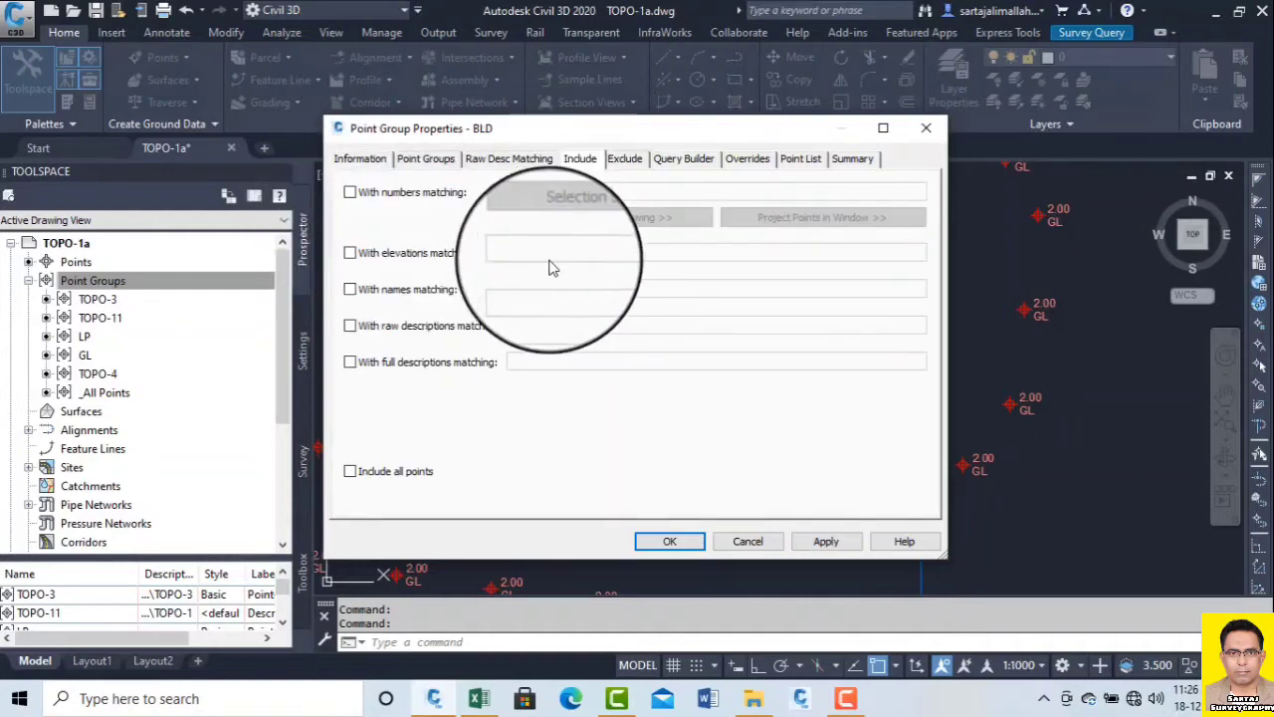
left_click(384, 329)
left_click(537, 324)
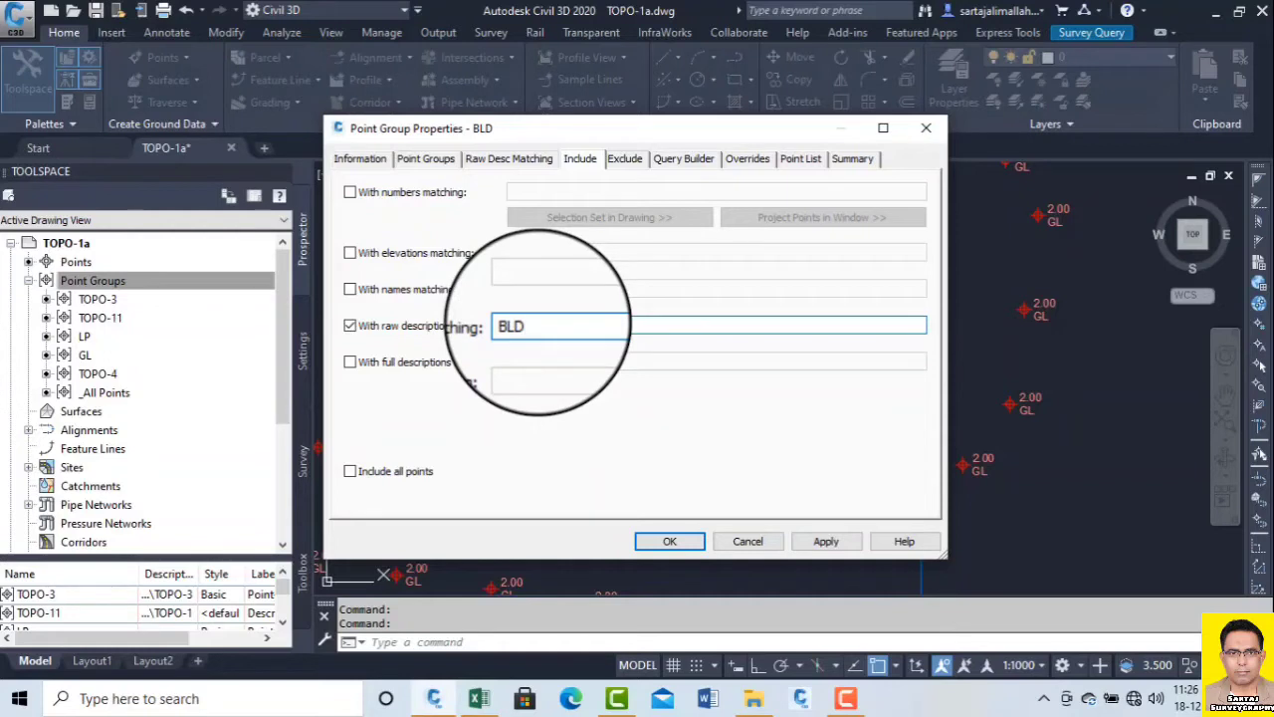
key("BackSpace")
key("BackSpace")
double_click(530, 326)
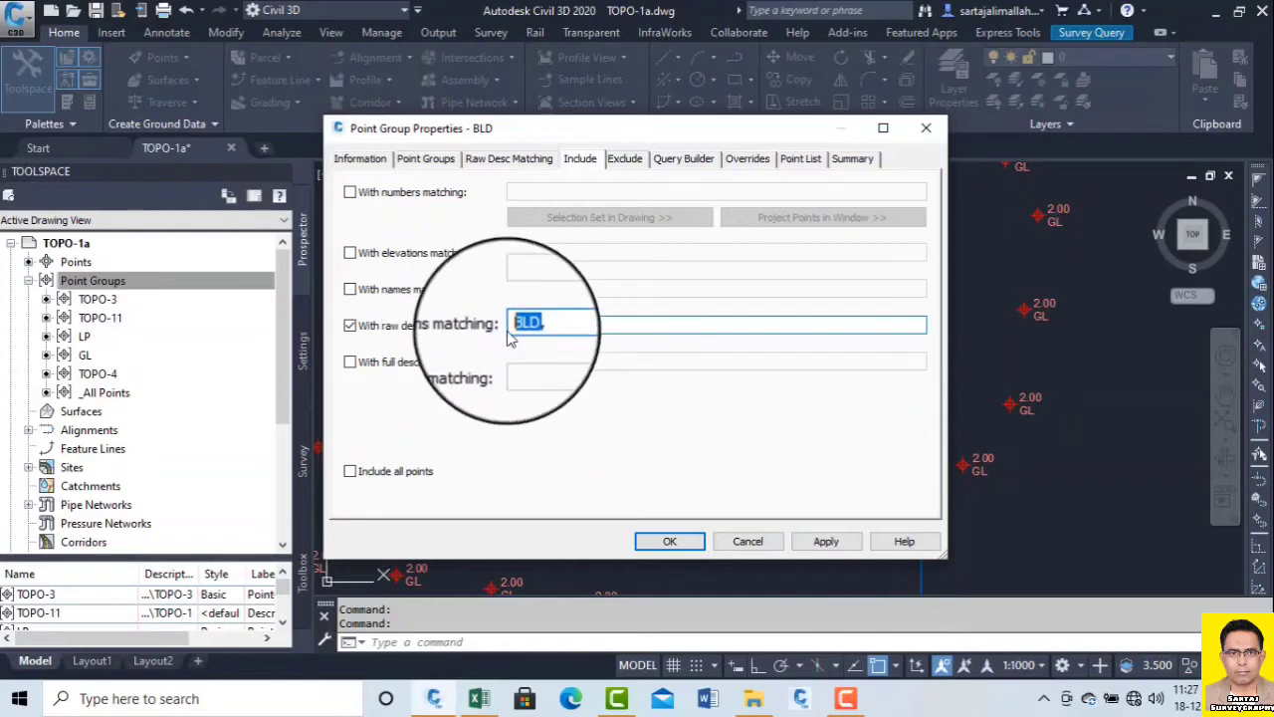
right_click(531, 325)
left_click(557, 360)
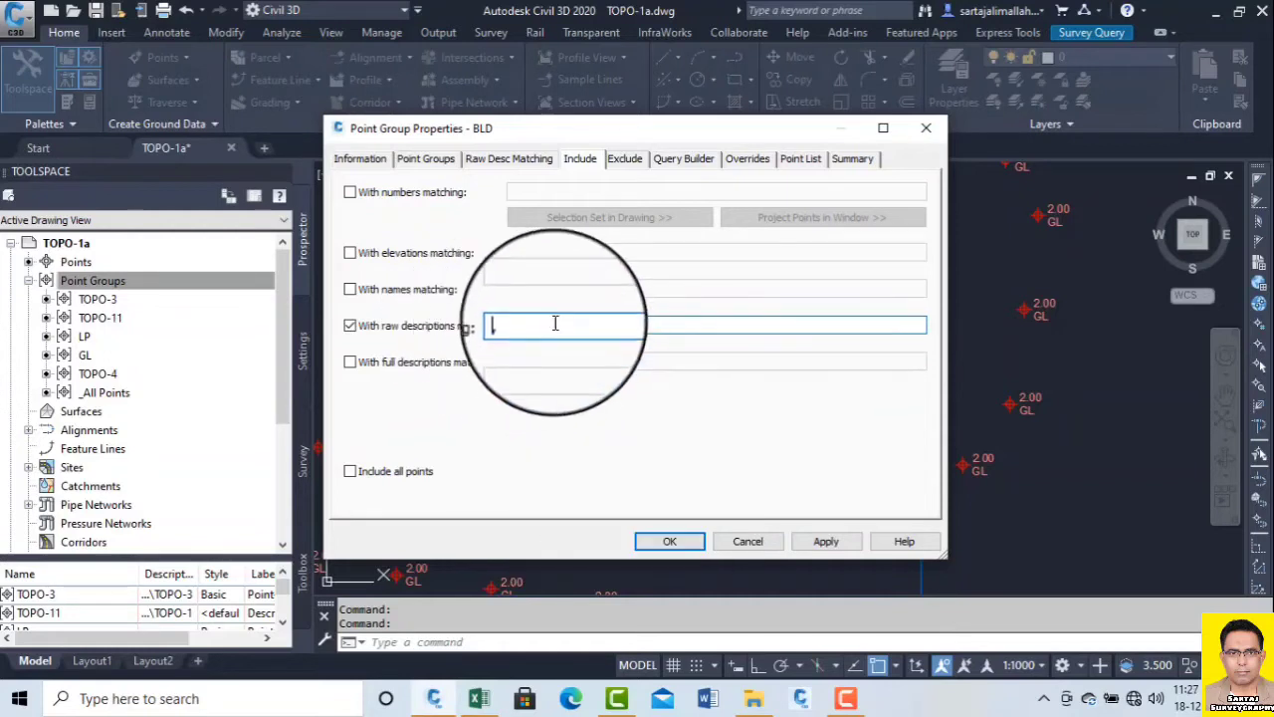
right_click(511, 328)
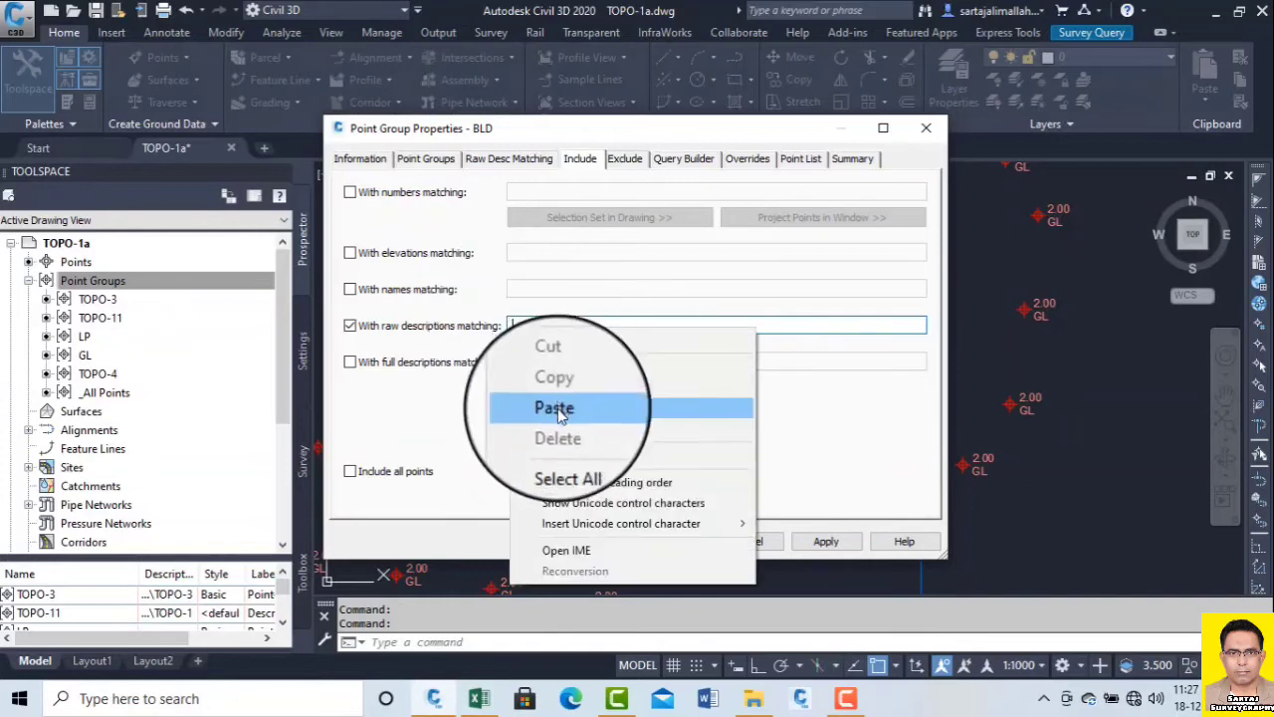
left_click(553, 408)
Try appending a second comma-separated BLD entry to the raw description filter and check the group's point list
type(",")
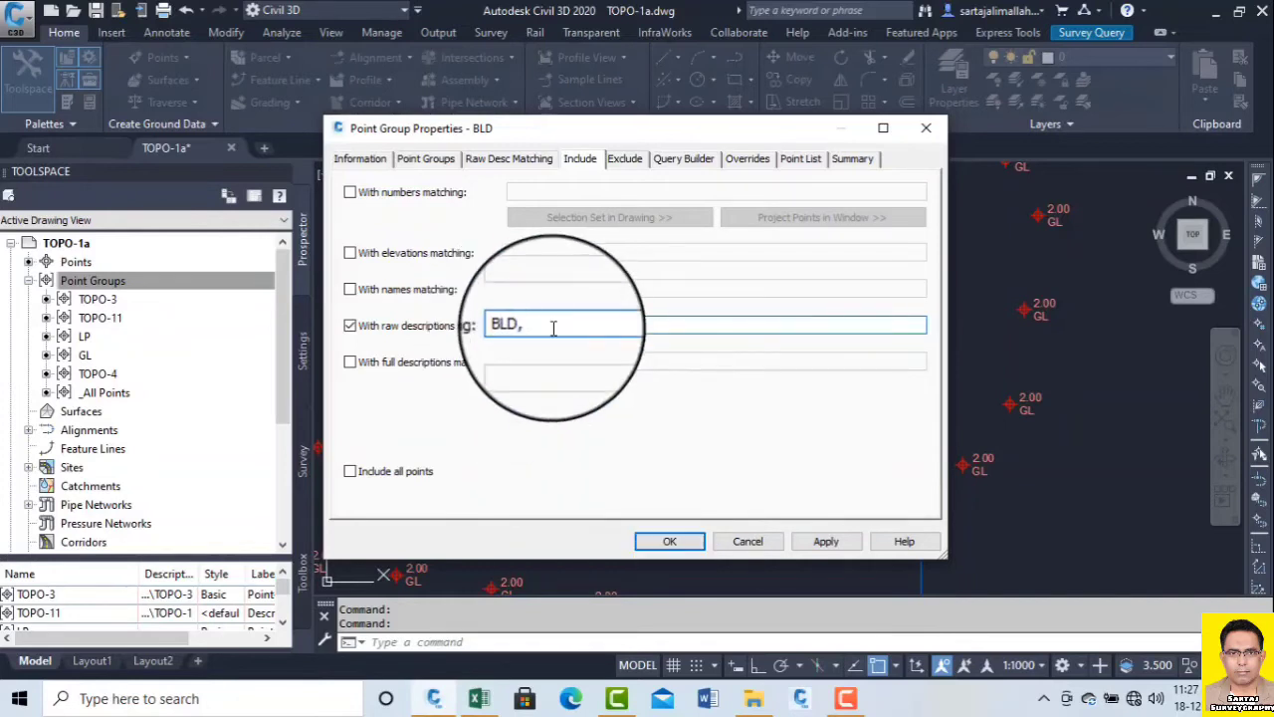
right_click(548, 328)
left_click(597, 408)
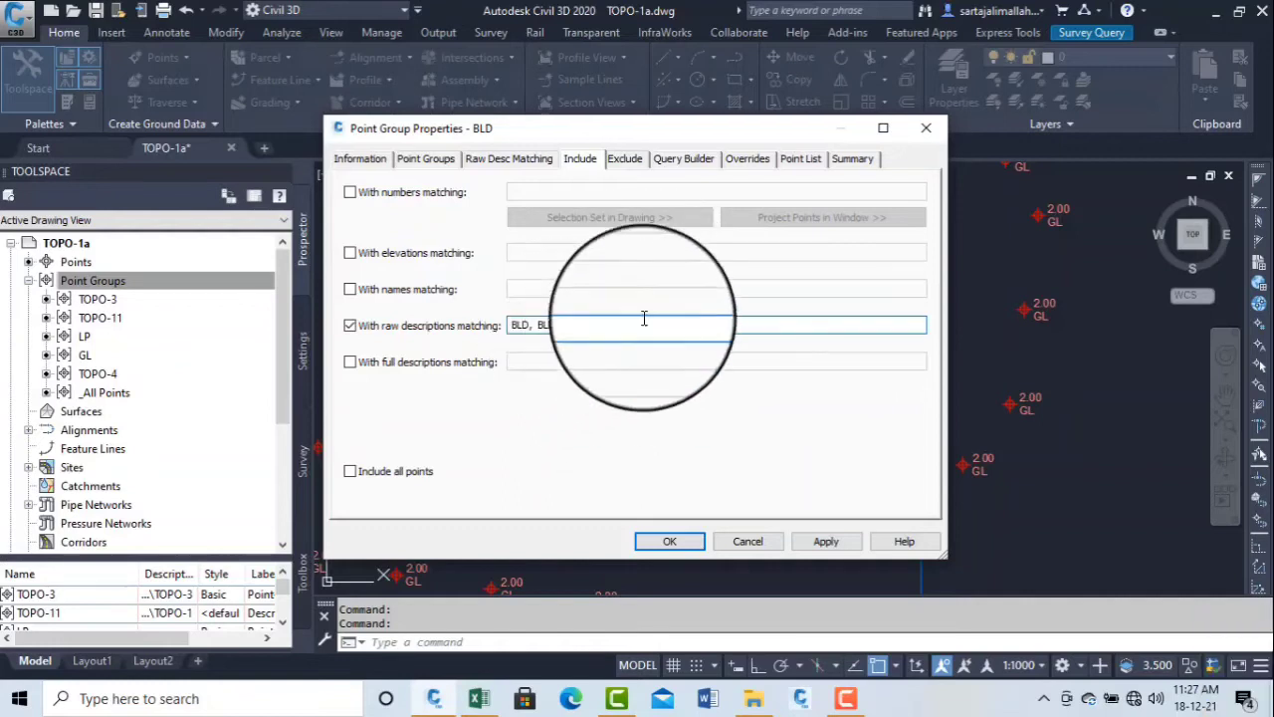
left_click(802, 160)
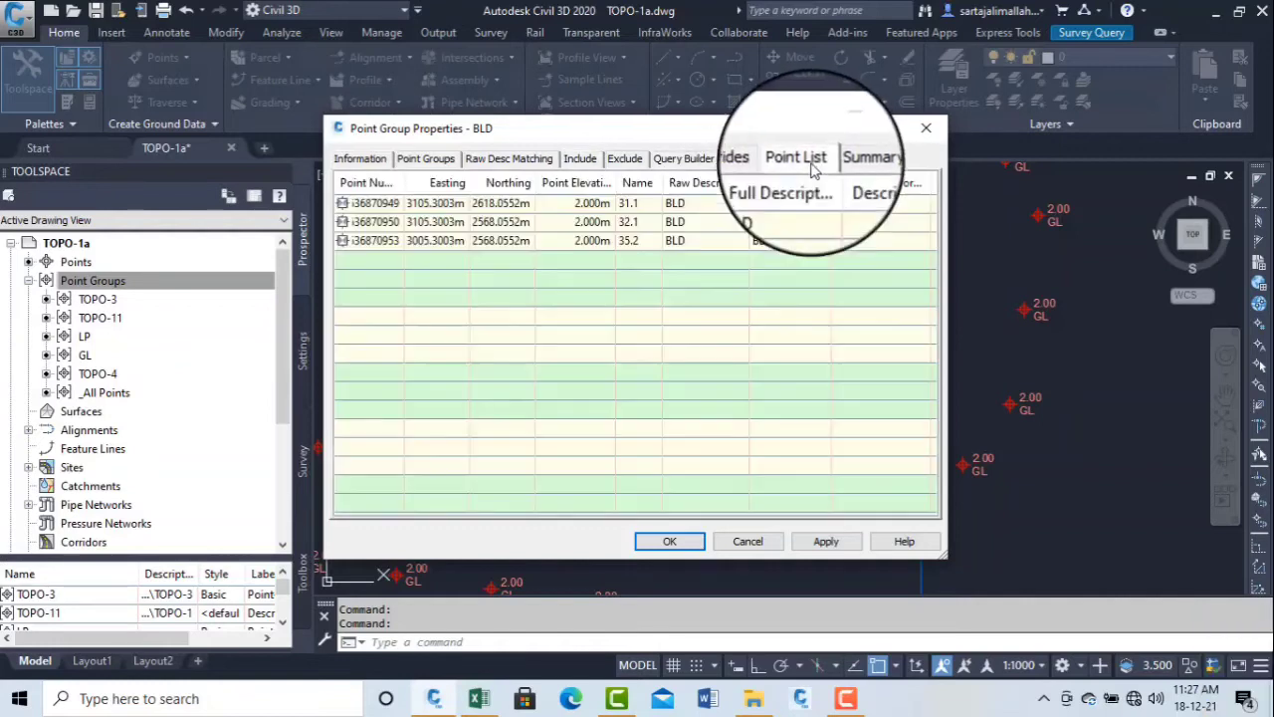
Add BLD2 after BLD in the raw descriptions to match, and check the group's point list
left_click(580, 159)
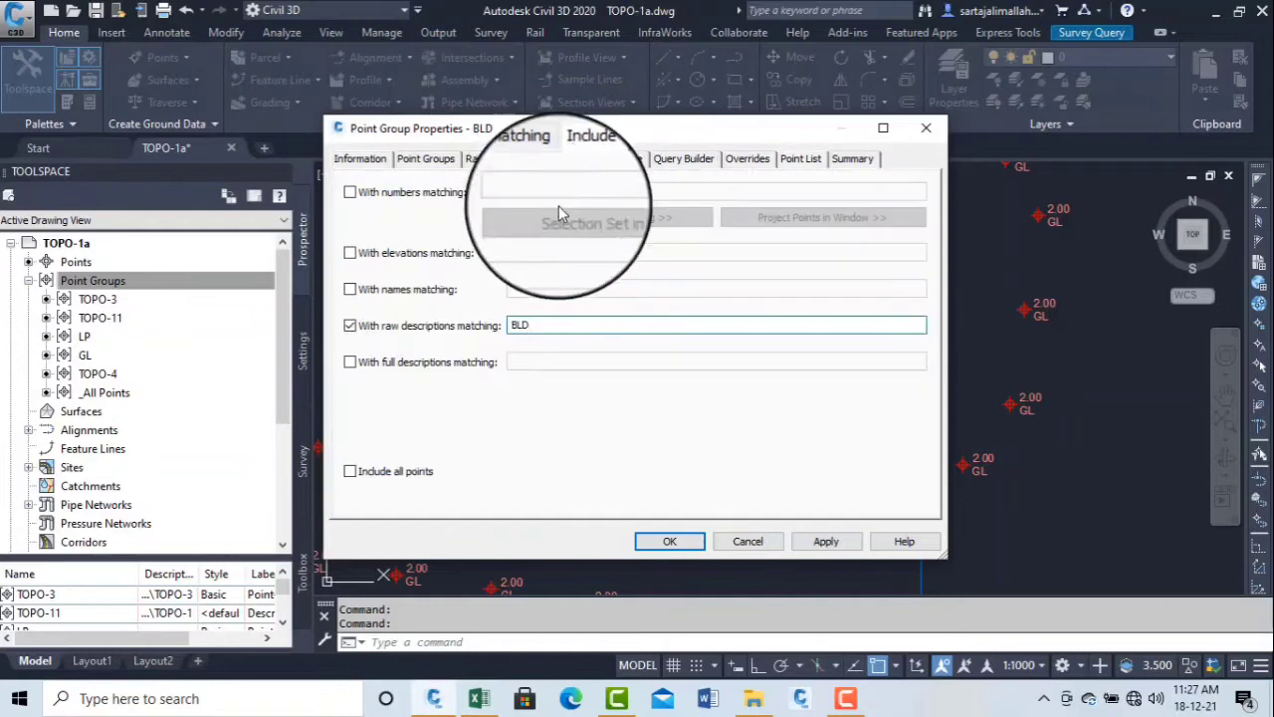
left_click(538, 329)
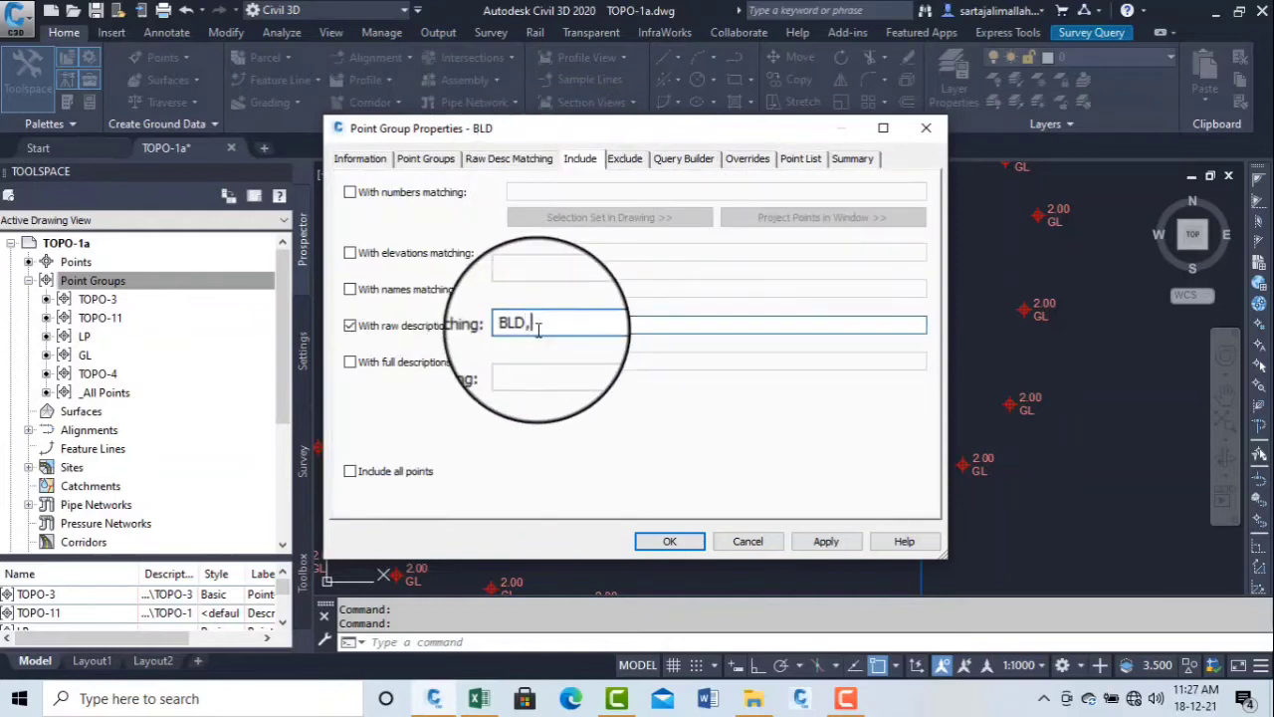
right_click(537, 327)
left_click(608, 410)
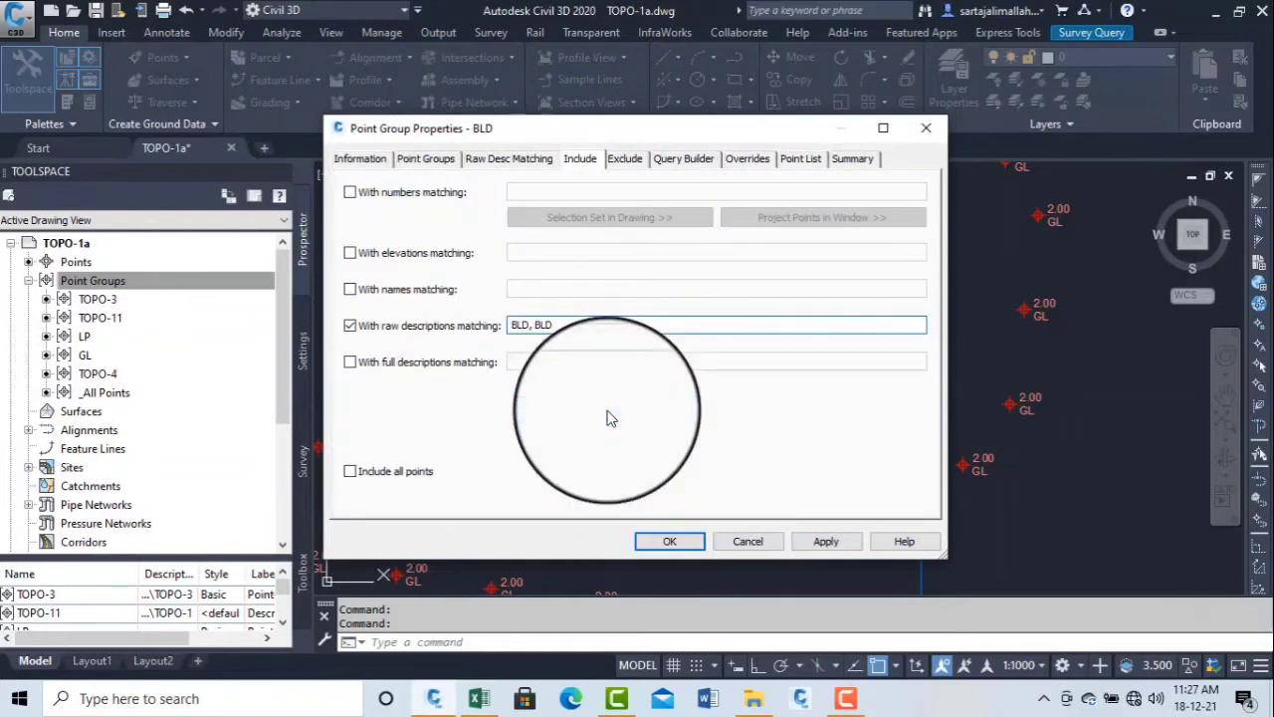
left_click(799, 159)
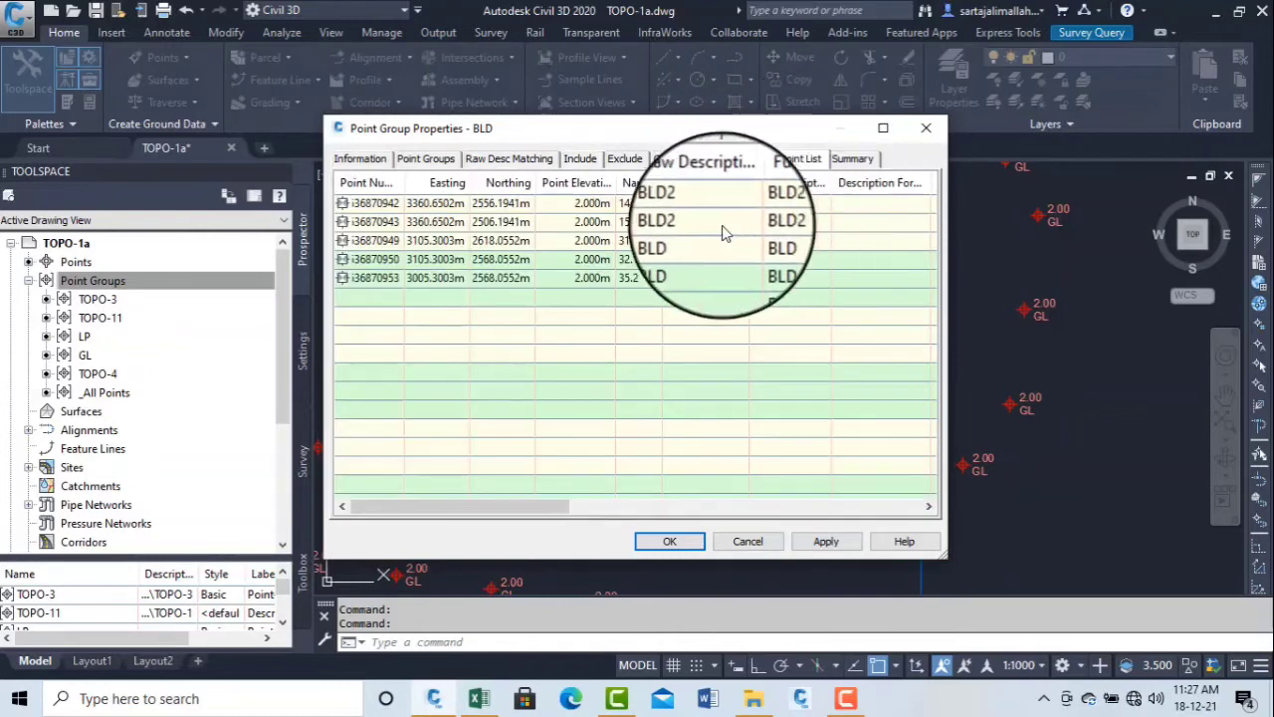
Append BLD3 to the raw descriptions to match and check the updated list of included points
left_click(579, 158)
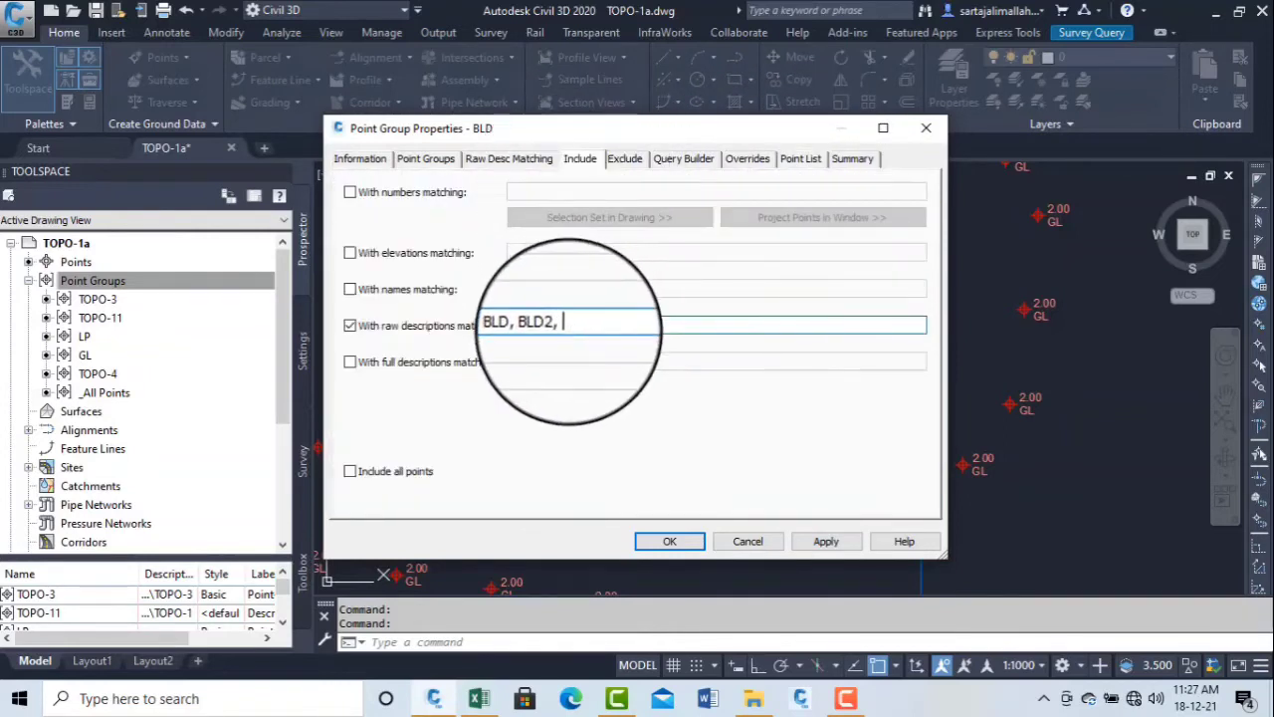
right_click(577, 324)
left_click(631, 416)
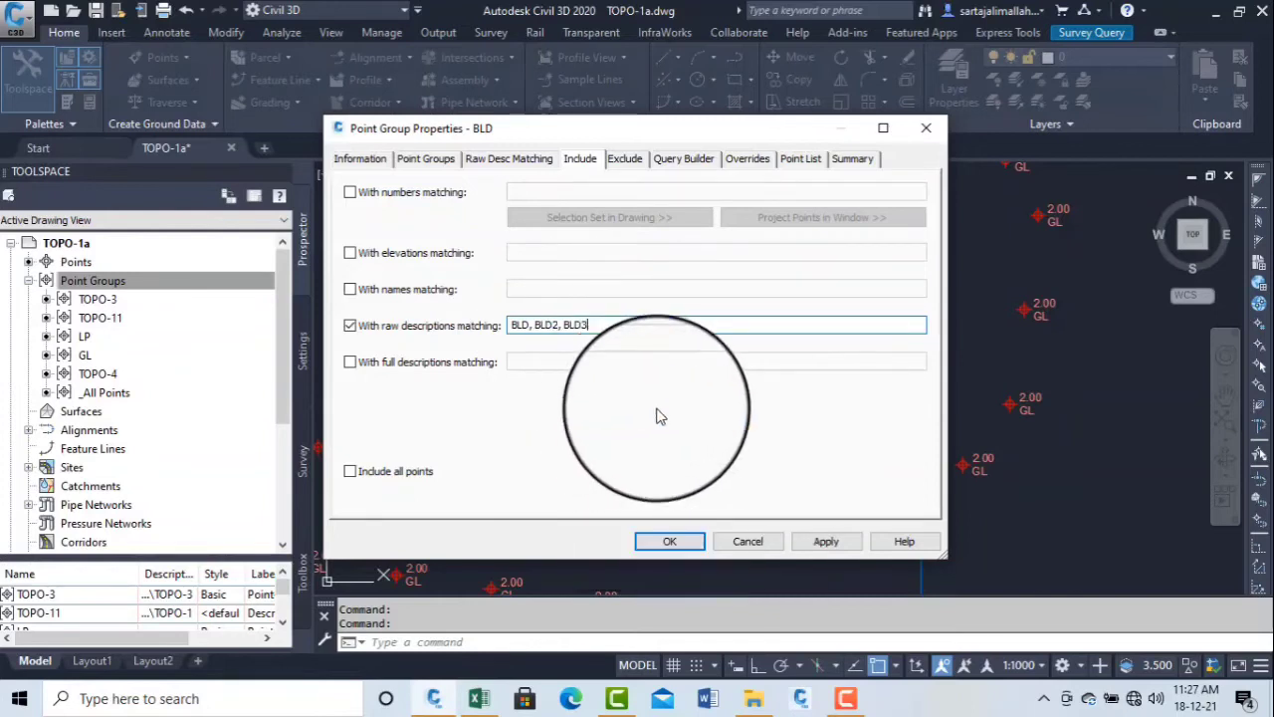
left_click(800, 159)
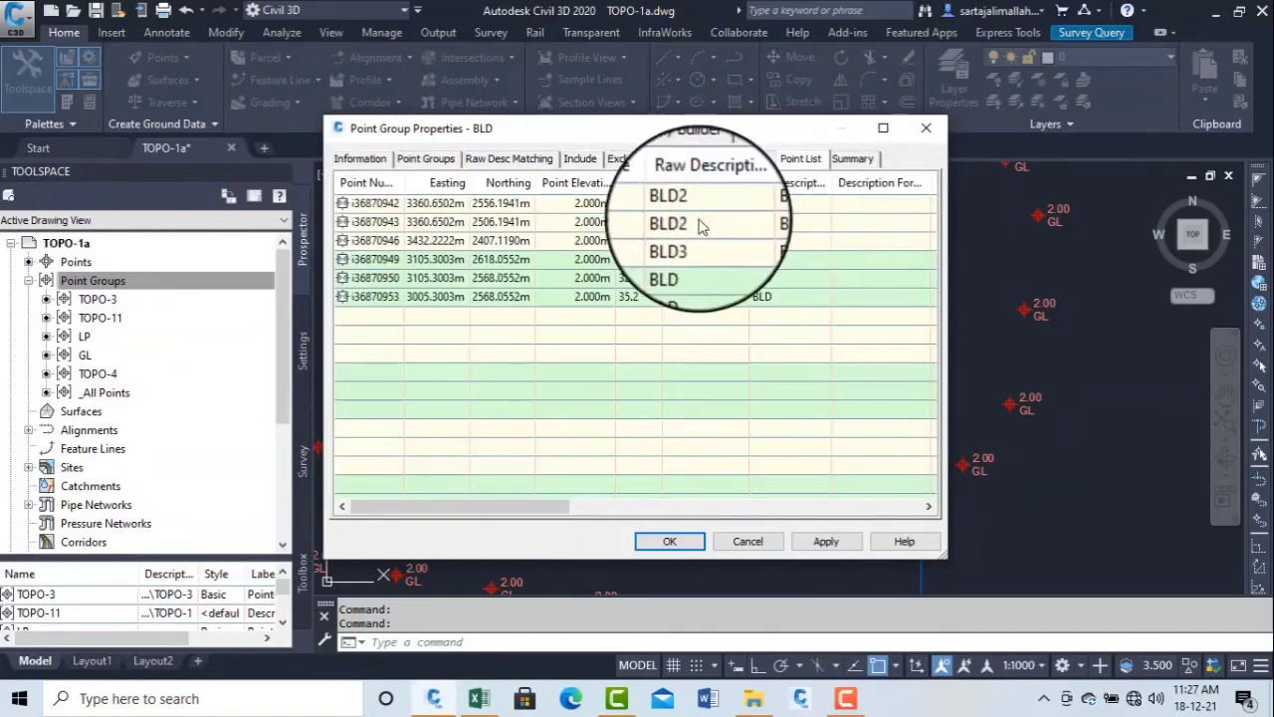
Append BLD4 to the raw descriptions to match and review which points the group includes
left_click(583, 160)
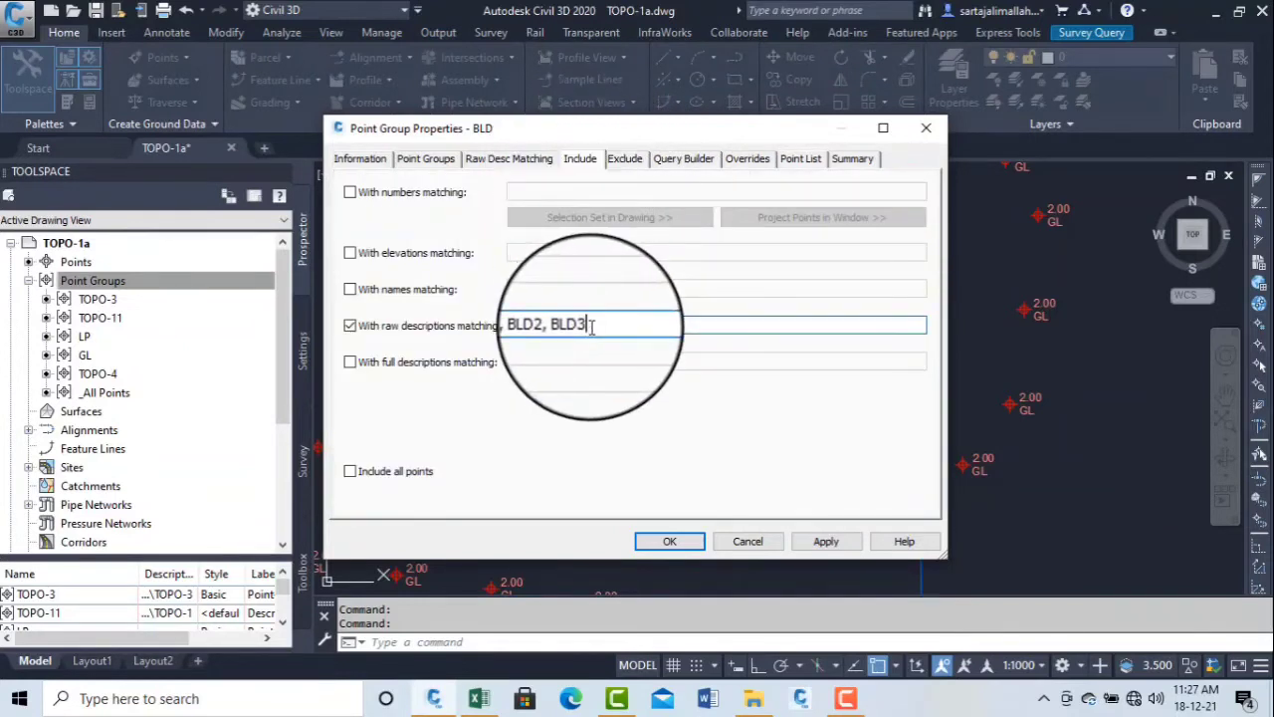
type(",")
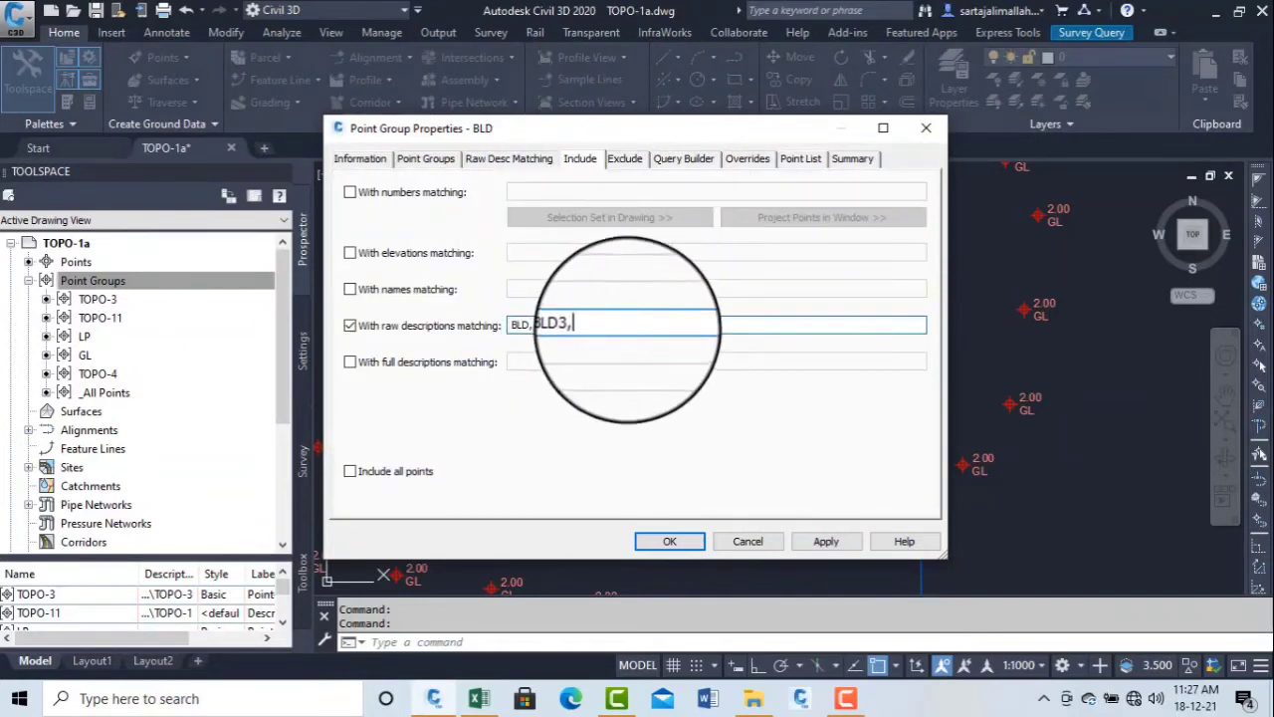
right_click(616, 325)
left_click(661, 406)
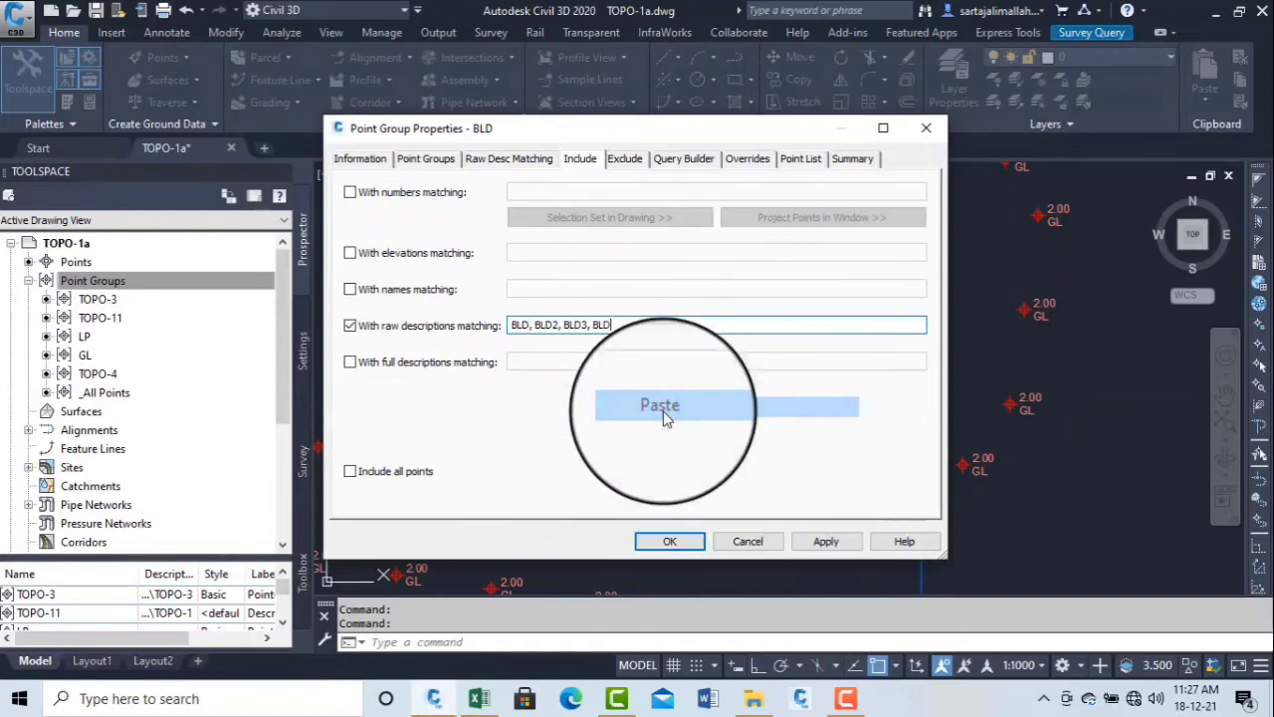
left_click(799, 160)
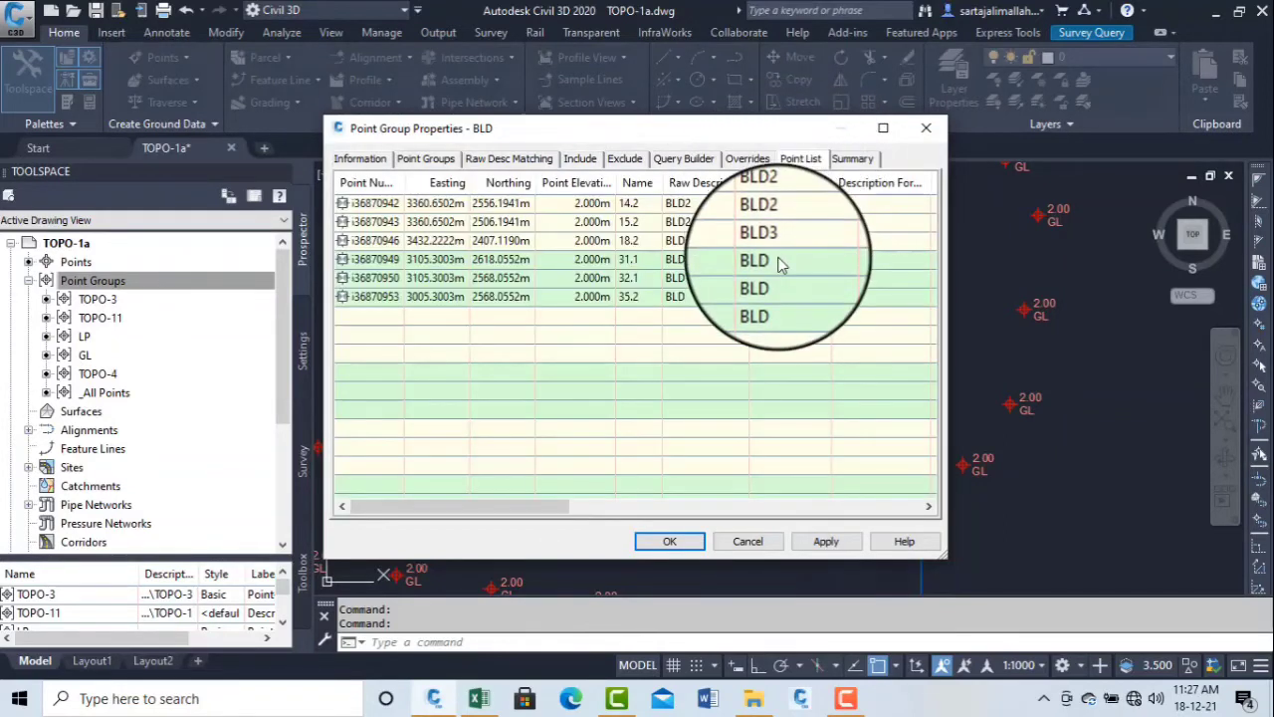
Append BLD B to the raw descriptions to match in the BLD group and check the included points
left_click(579, 158)
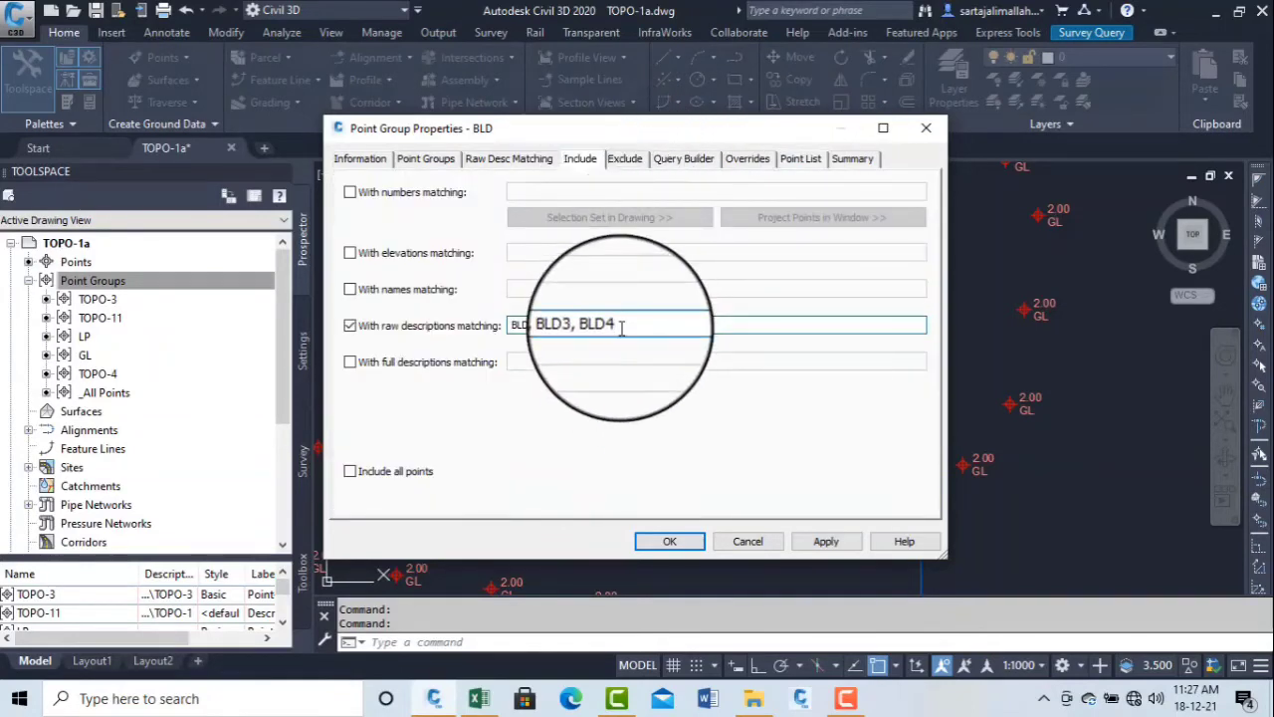
double_click(513, 325)
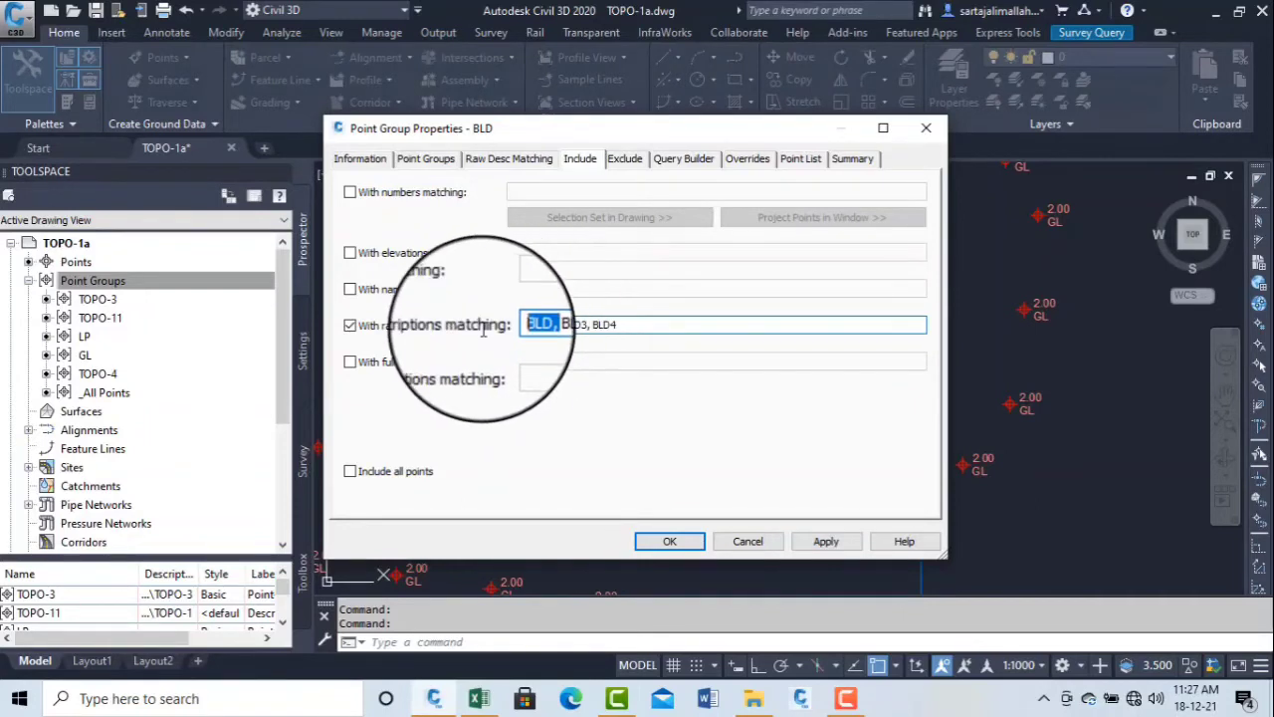
right_click(514, 325)
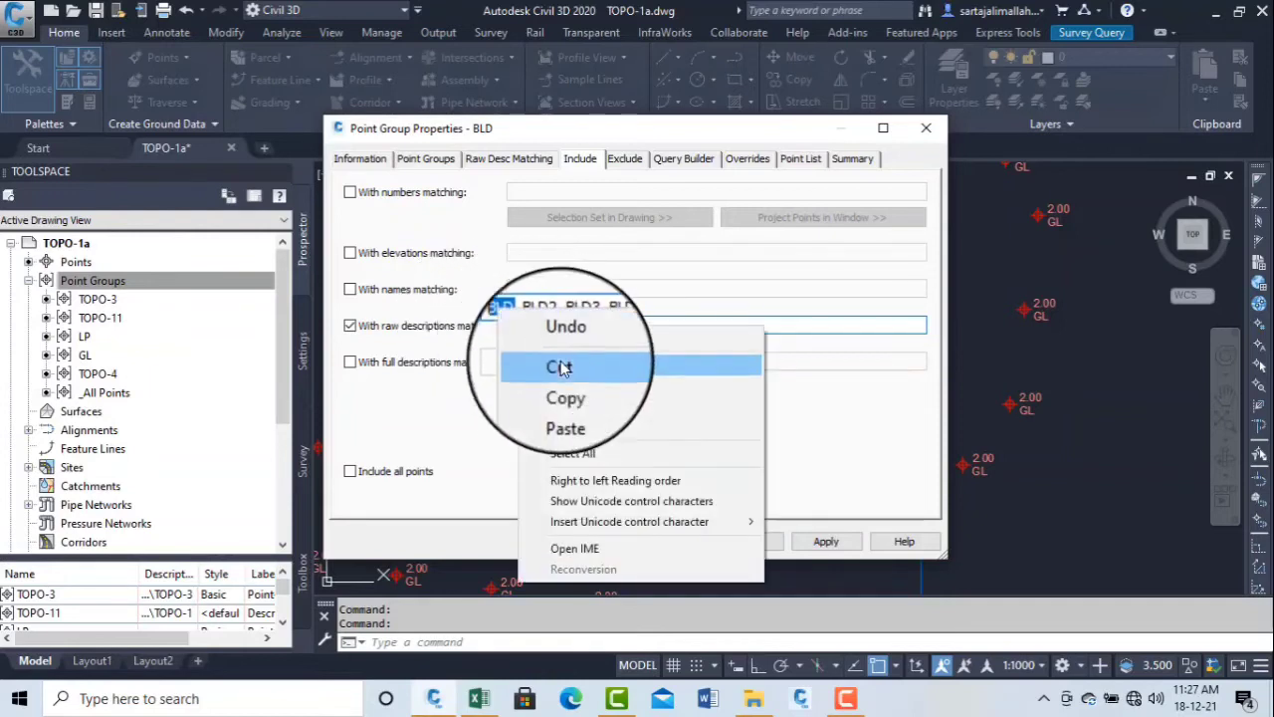
left_click(564, 382)
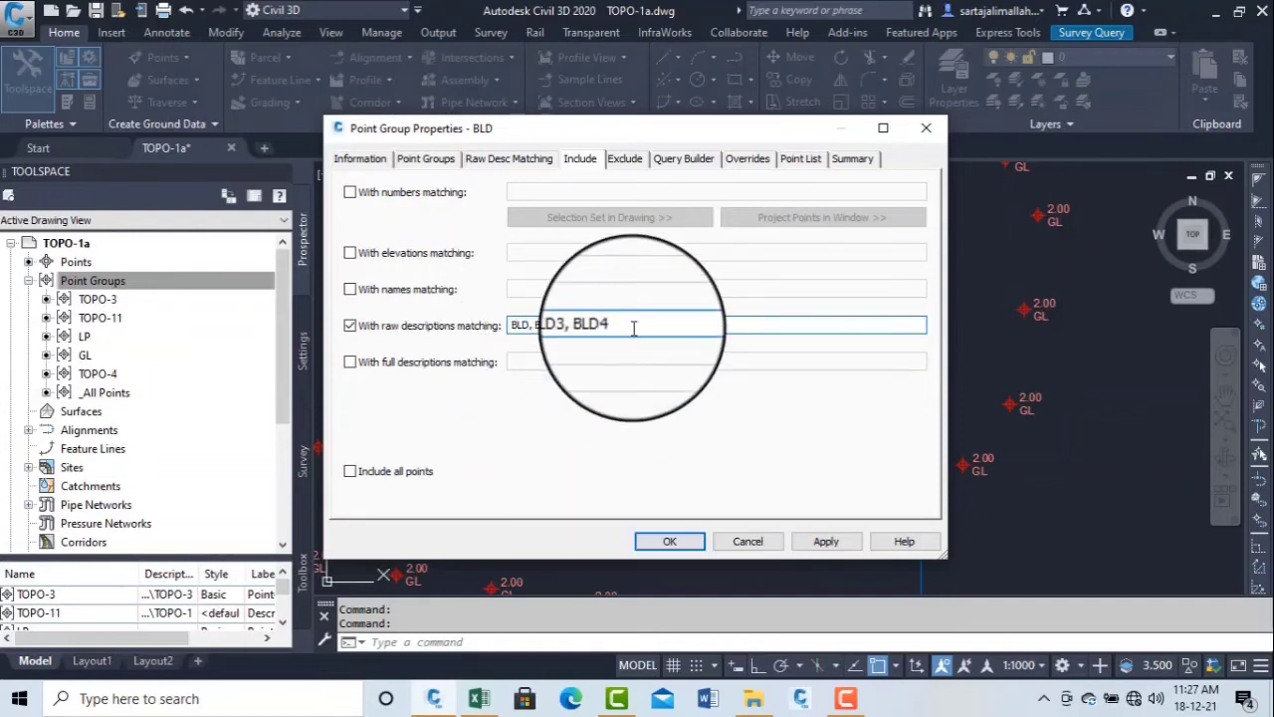
type(",")
right_click(604, 327)
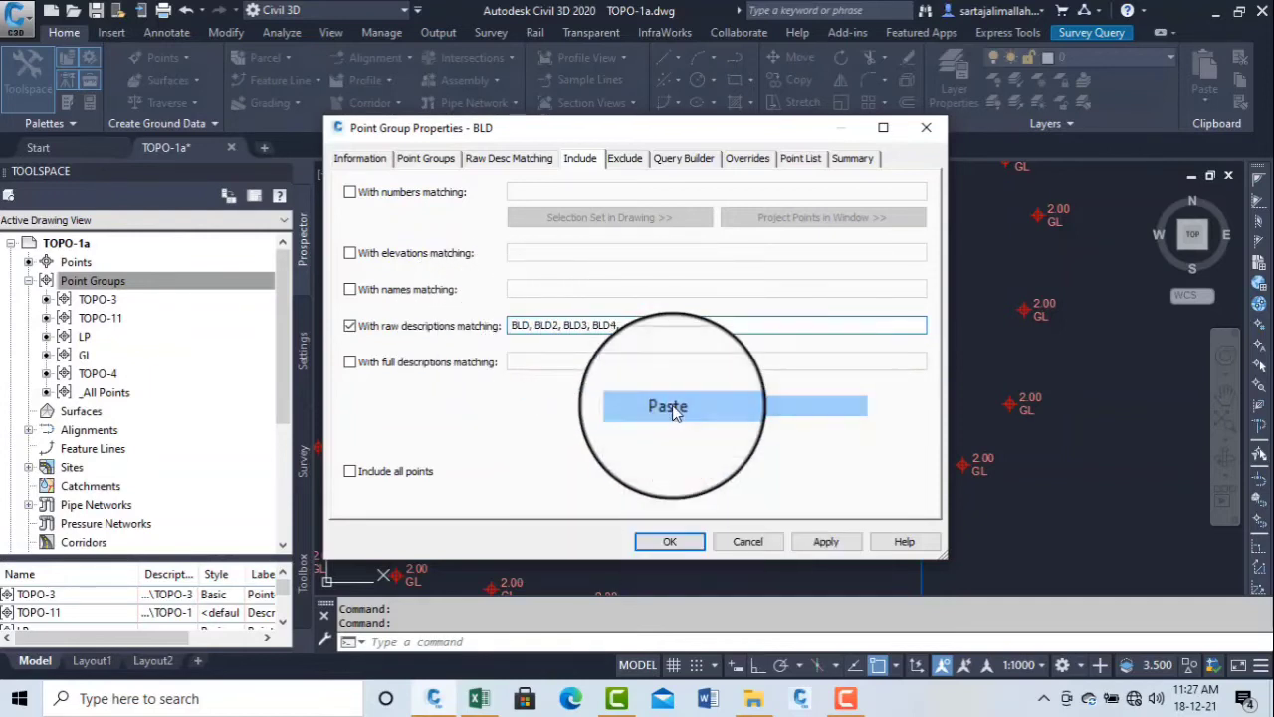
left_click(674, 412)
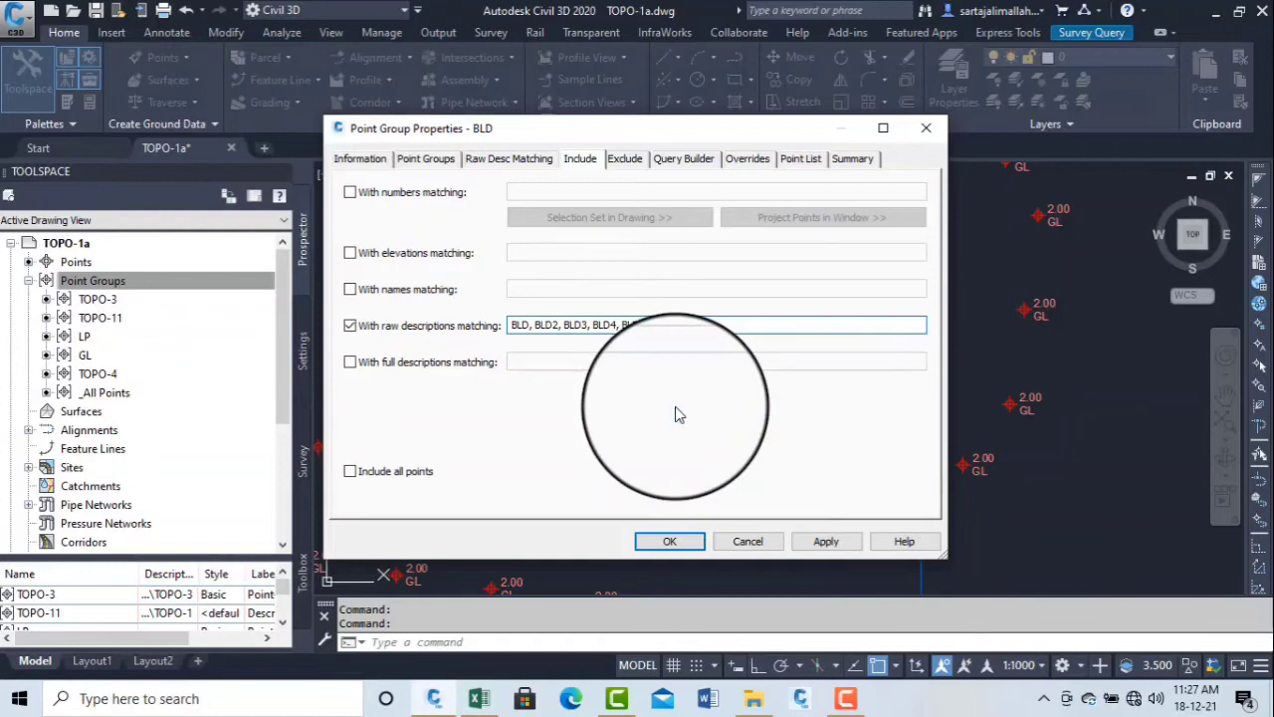
left_click(800, 159)
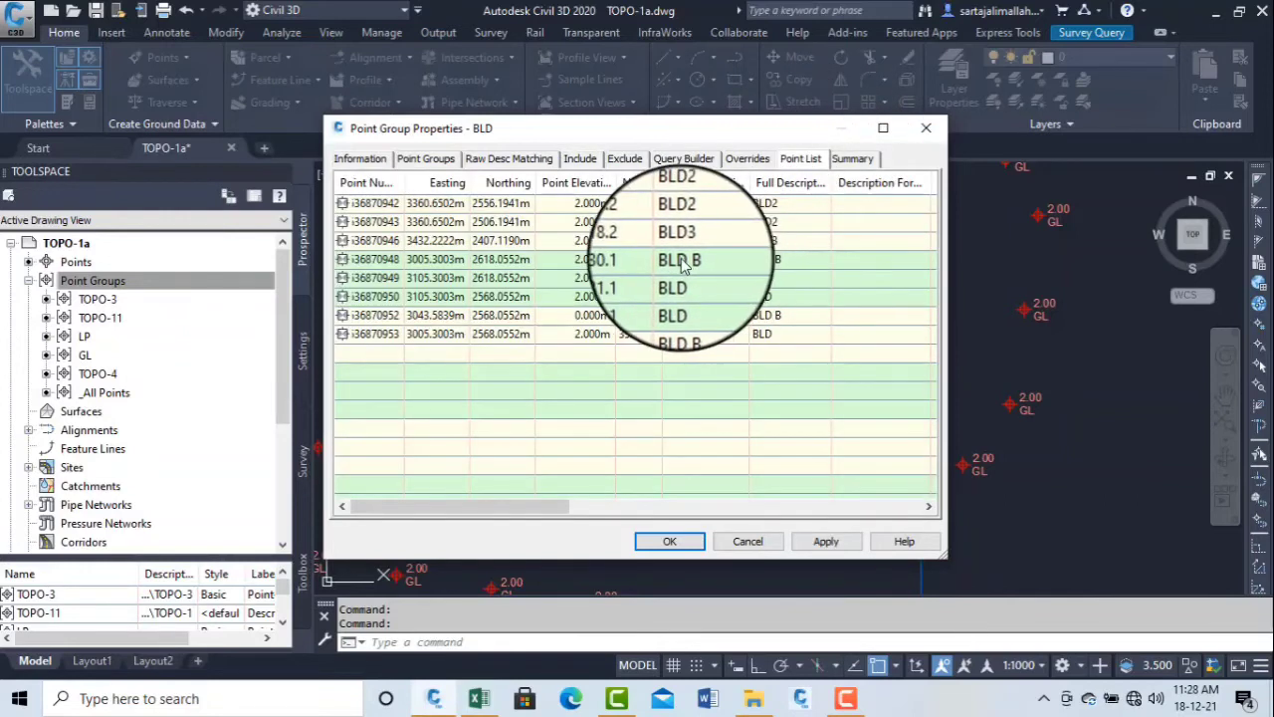
Remove BLD2 from the raw description filter, append BLD2 B at its end, and check the group's point list
left_click(579, 158)
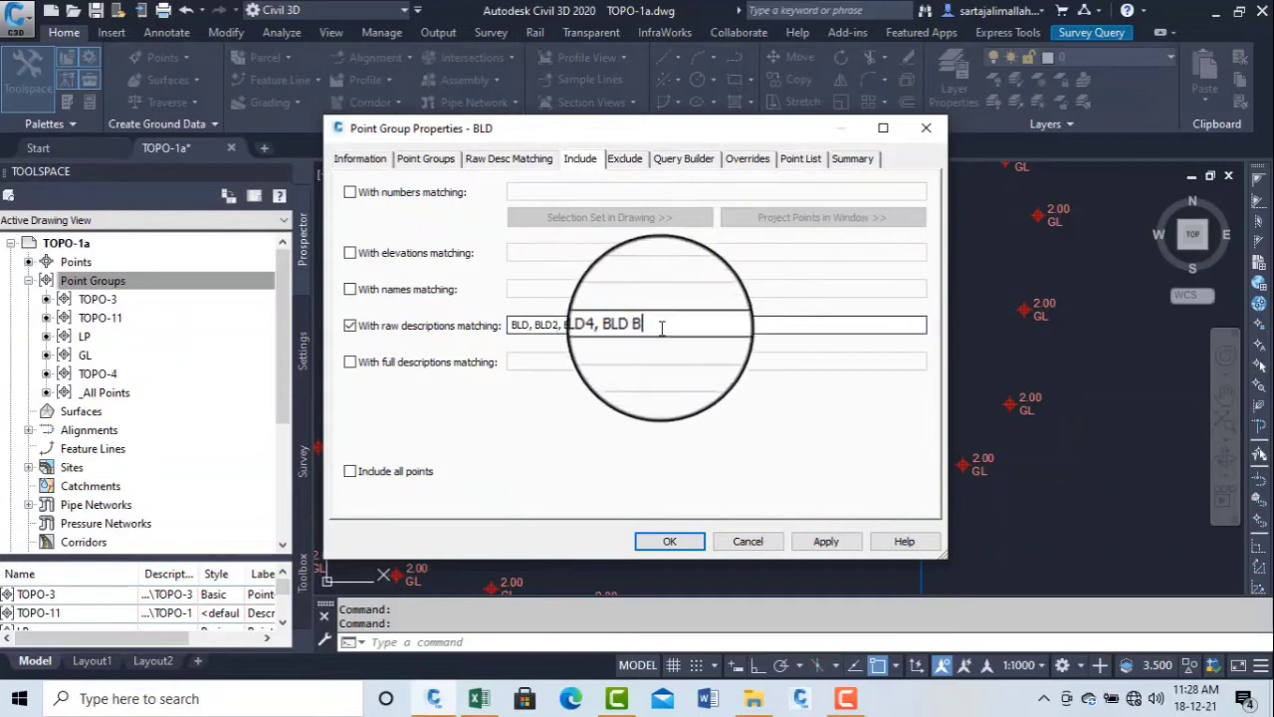
double_click(560, 325)
right_click(549, 326)
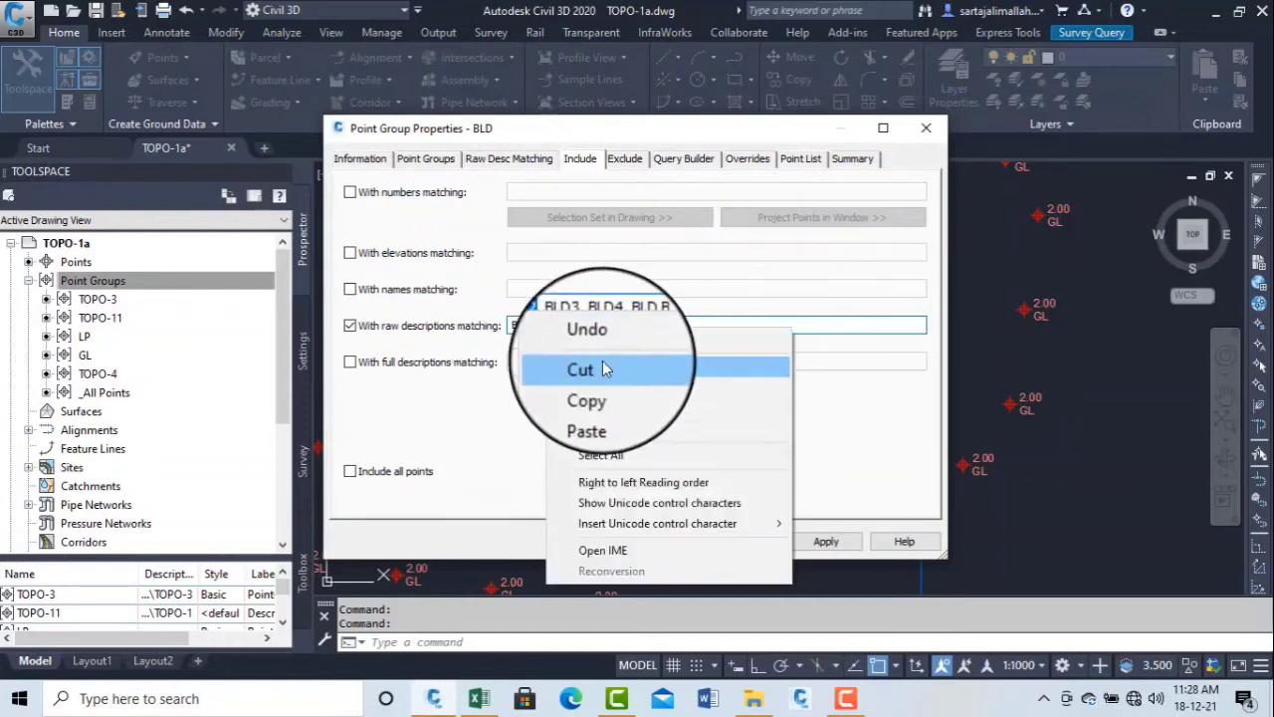
left_click(604, 384)
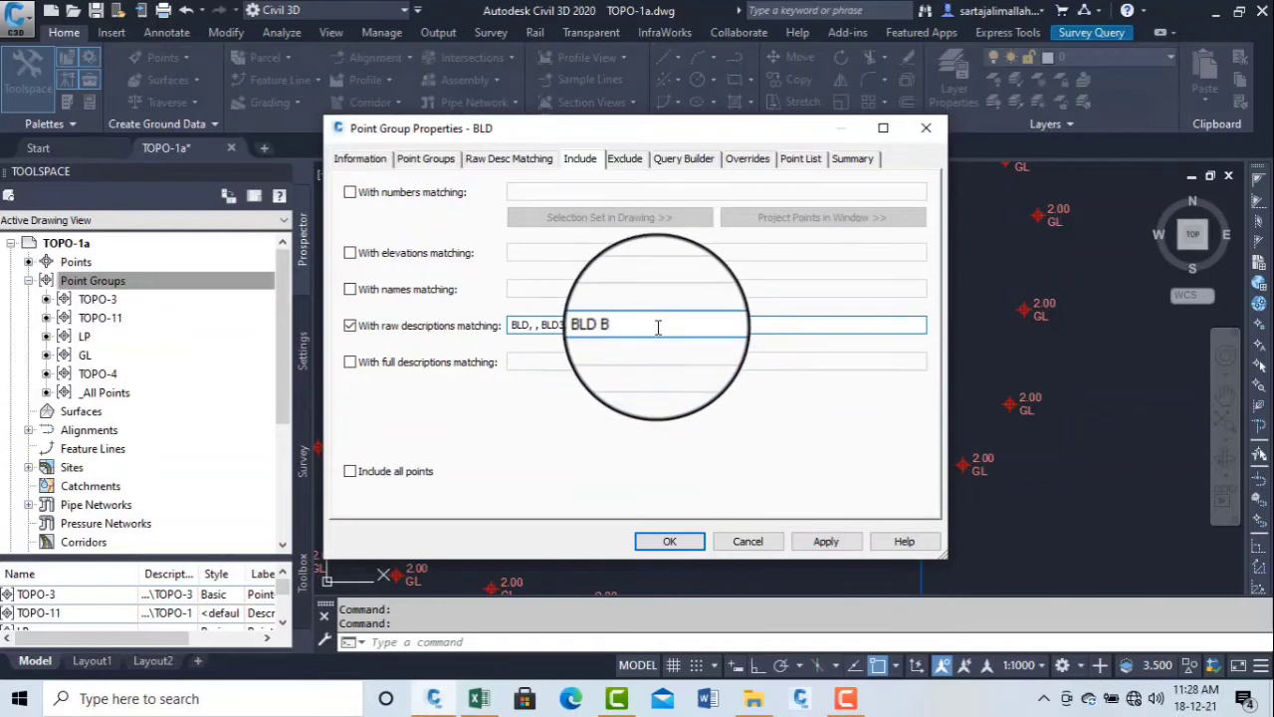
right_click(657, 327)
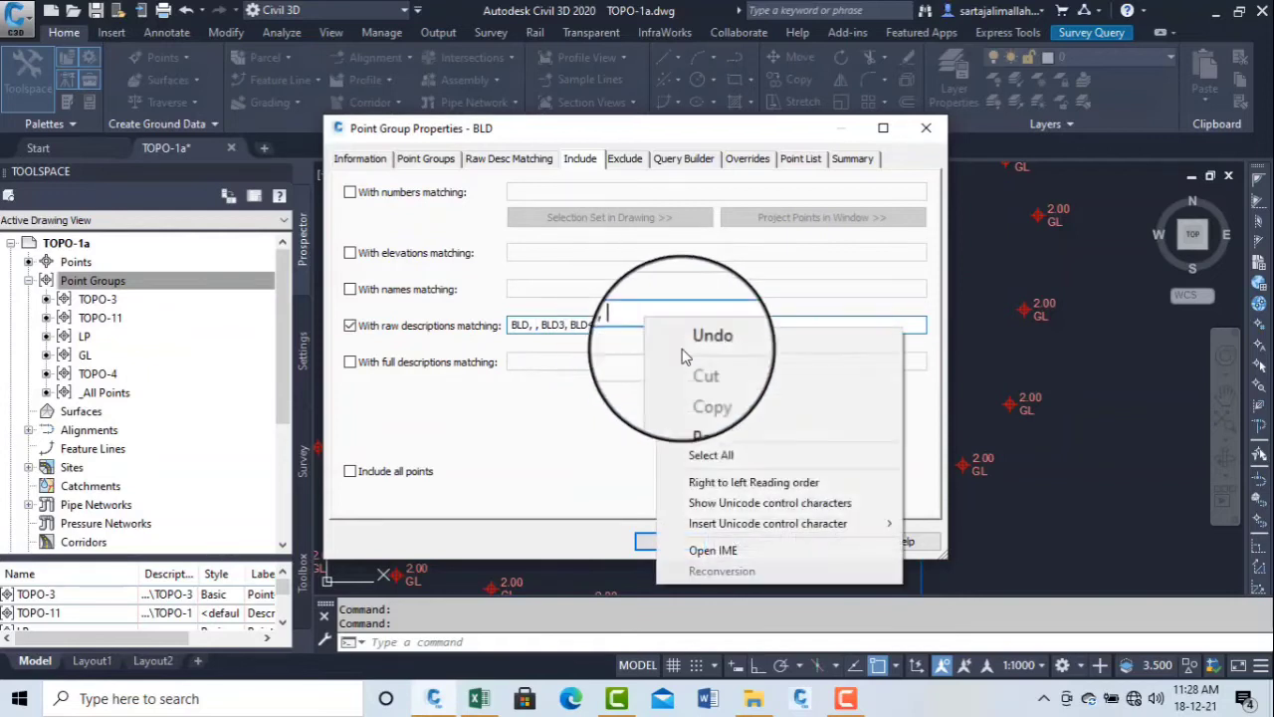
left_click(705, 414)
type("B")
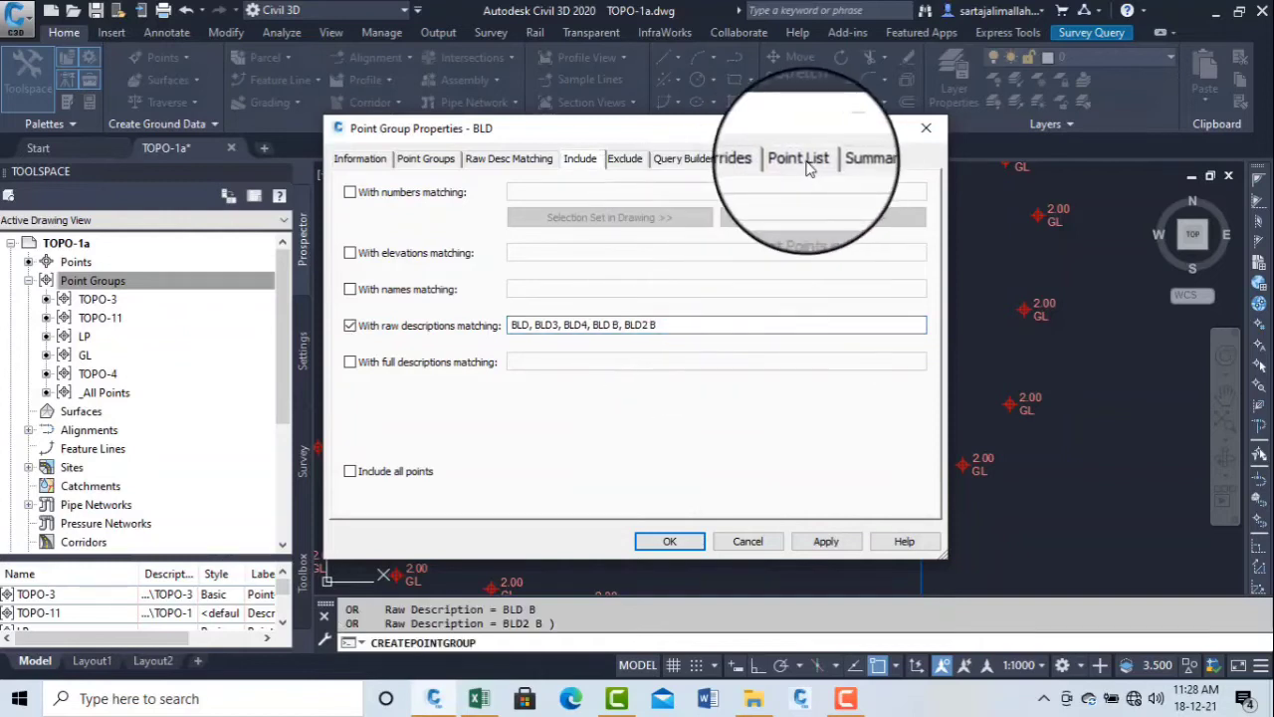
left_click(801, 159)
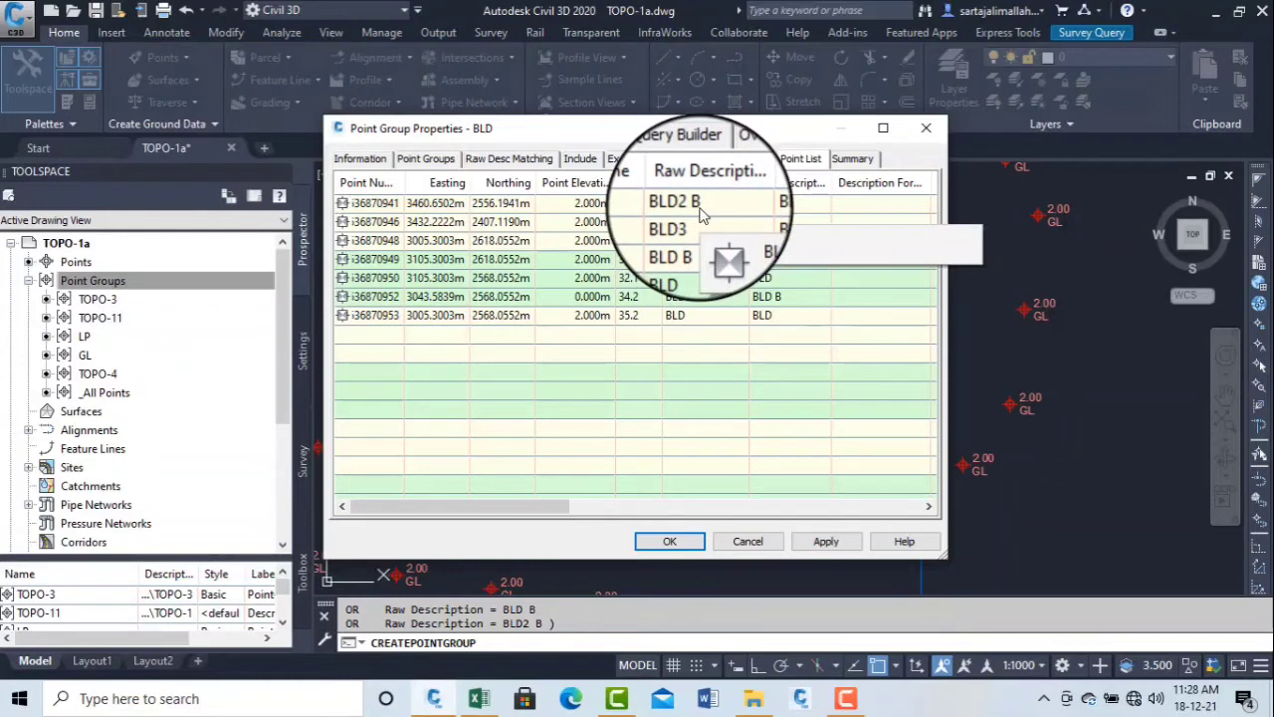
Append BLD2 CLS to the raw descriptions to match and review the group's points
left_click(580, 159)
left_click(664, 325)
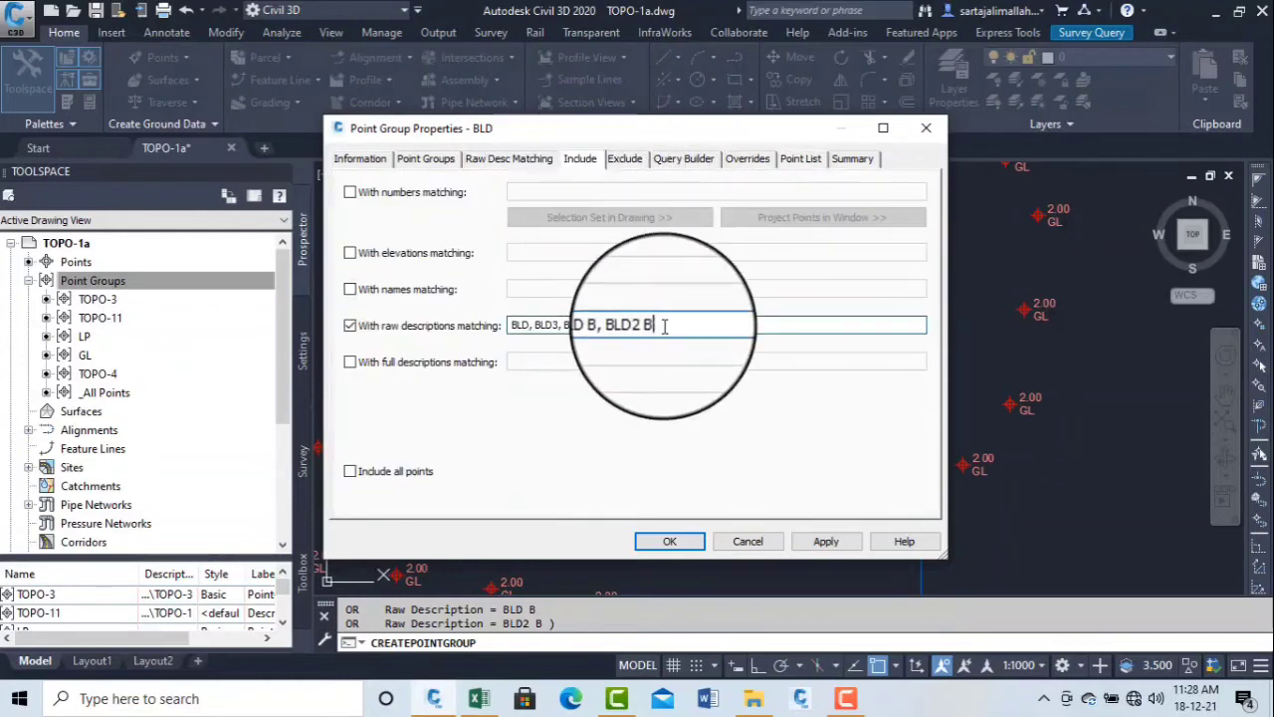
type(",")
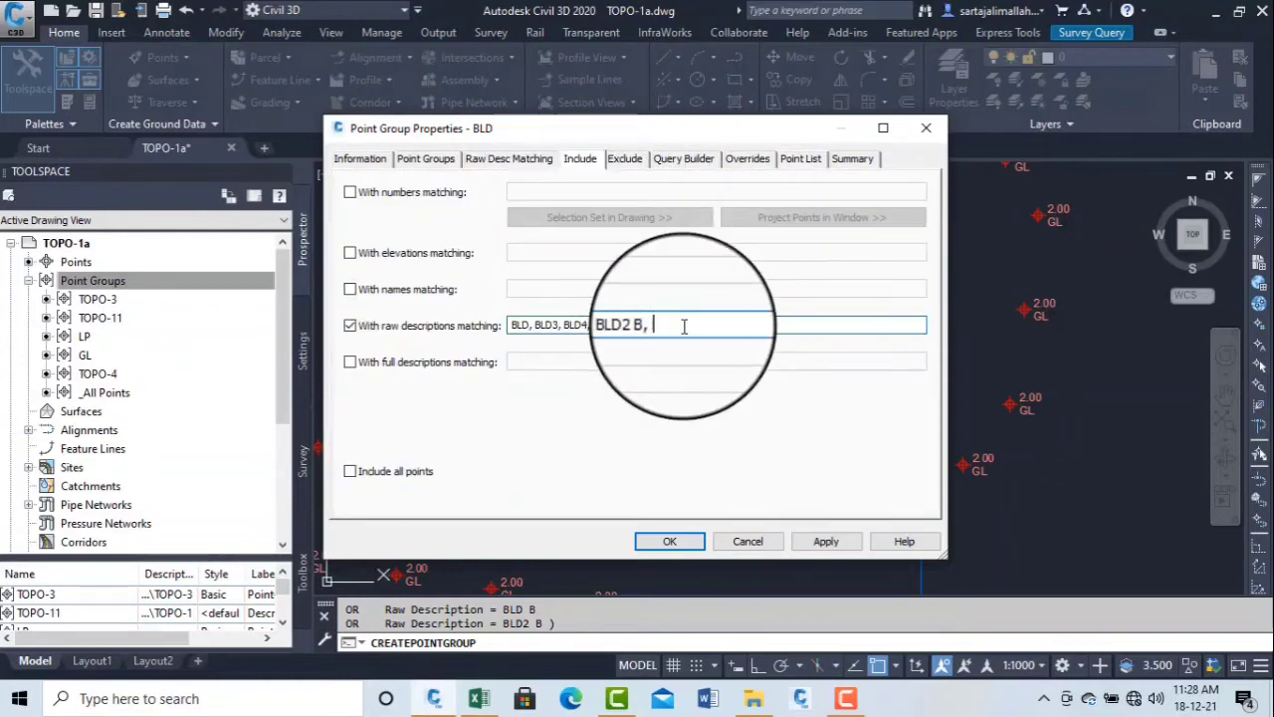
right_click(669, 328)
left_click(729, 409)
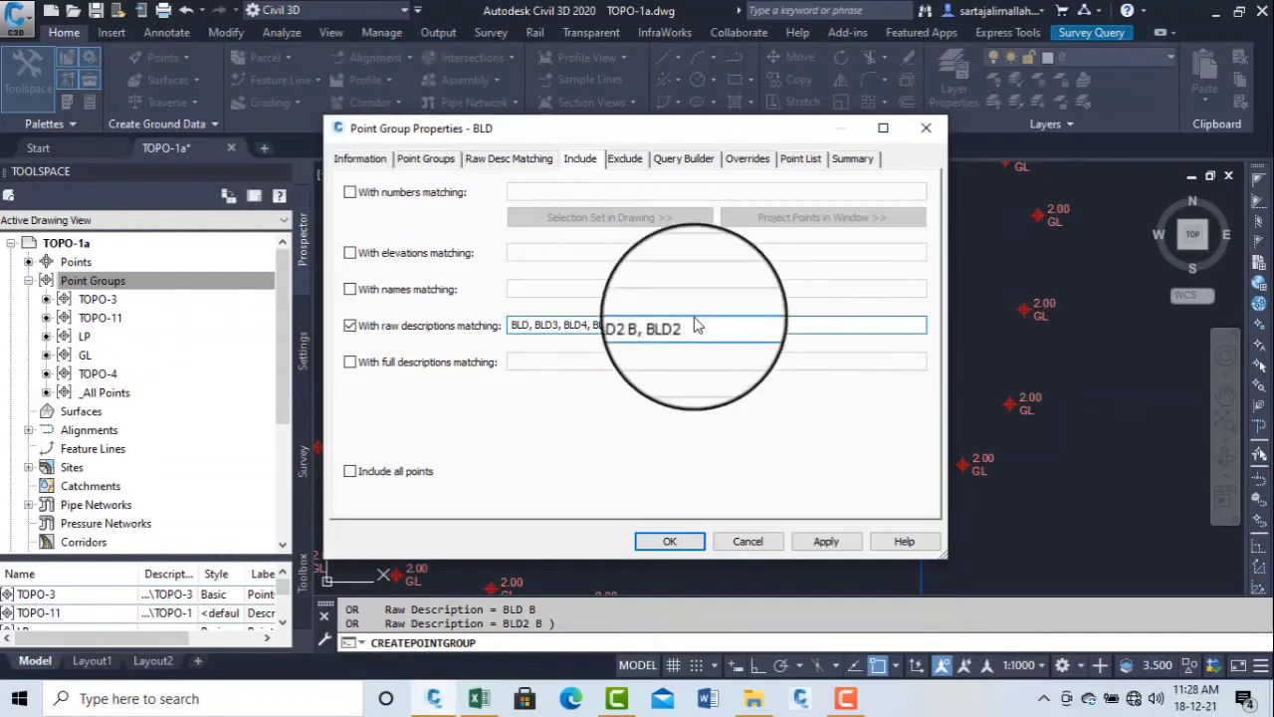
left_click(800, 158)
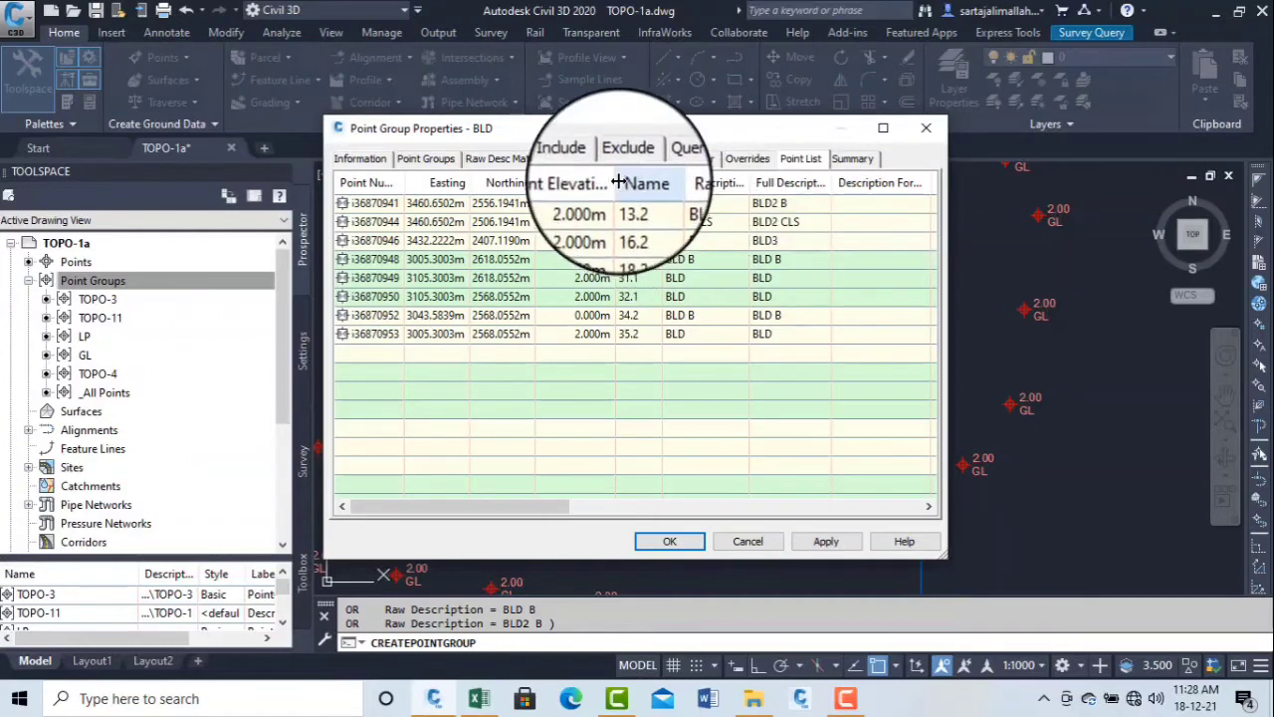
Enable matching by point numbers with the range 1-37 and check the group's point list
left_click(579, 159)
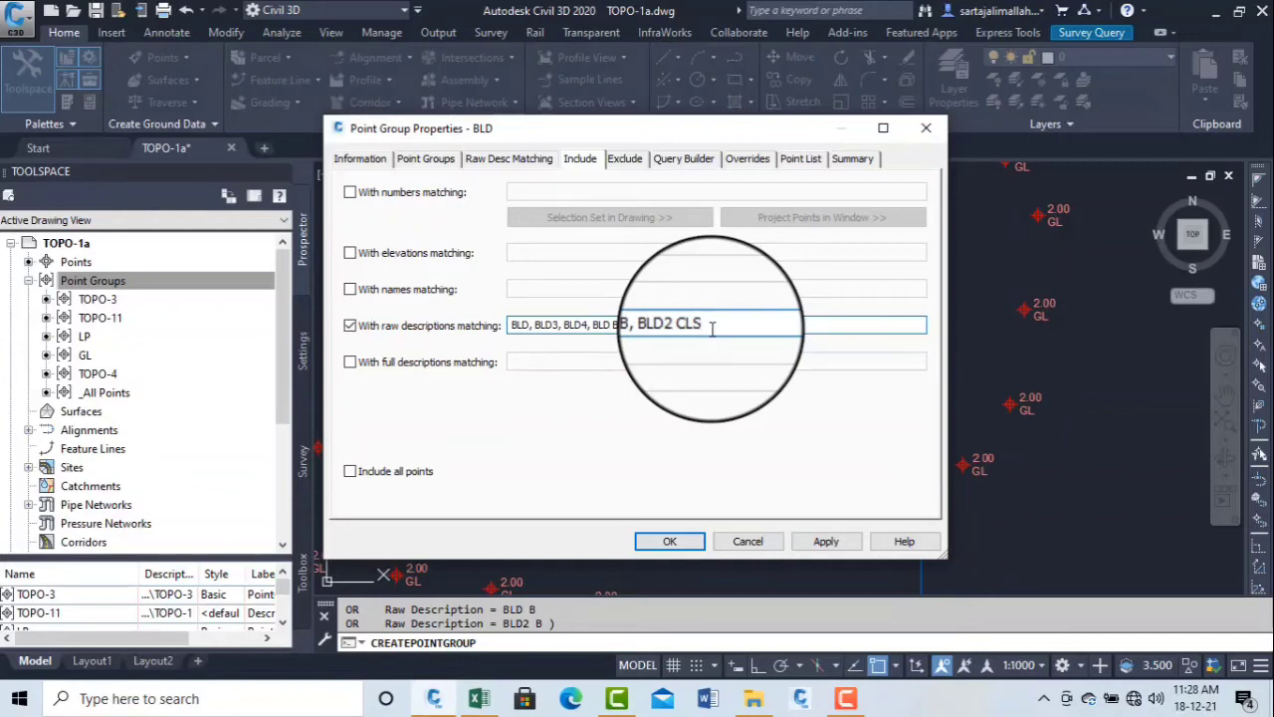
left_click(350, 192)
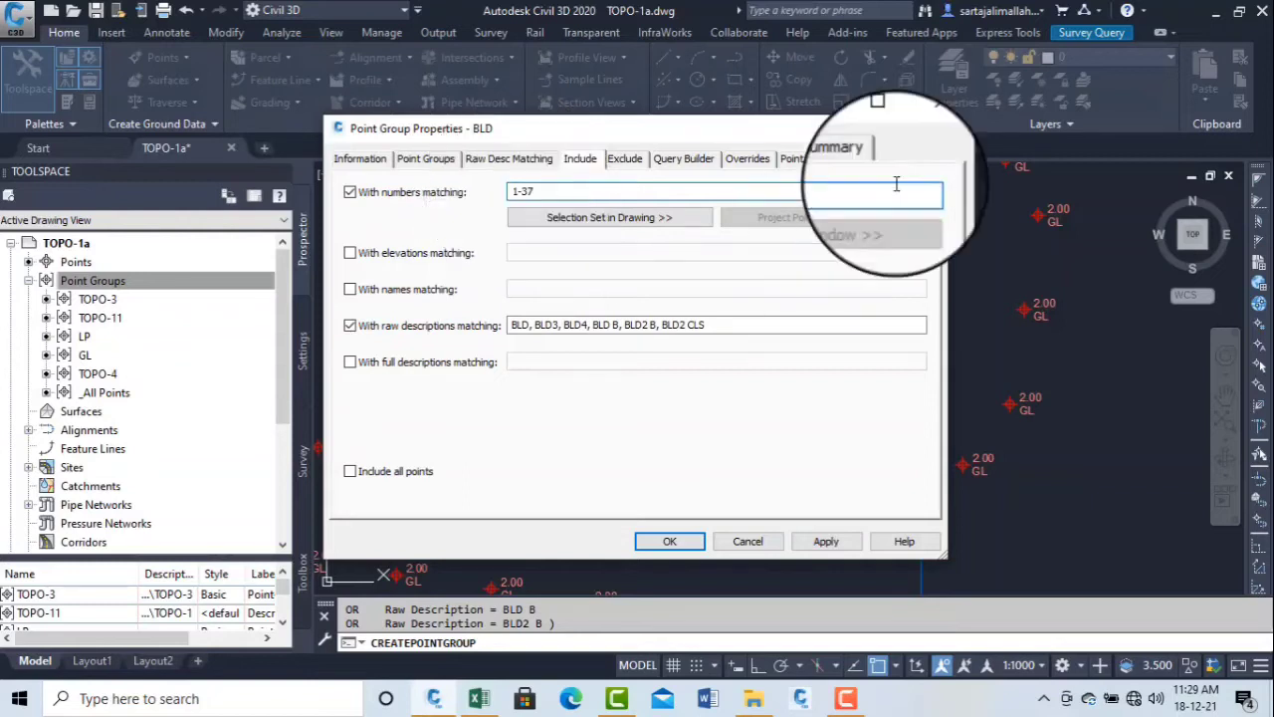
left_click(802, 159)
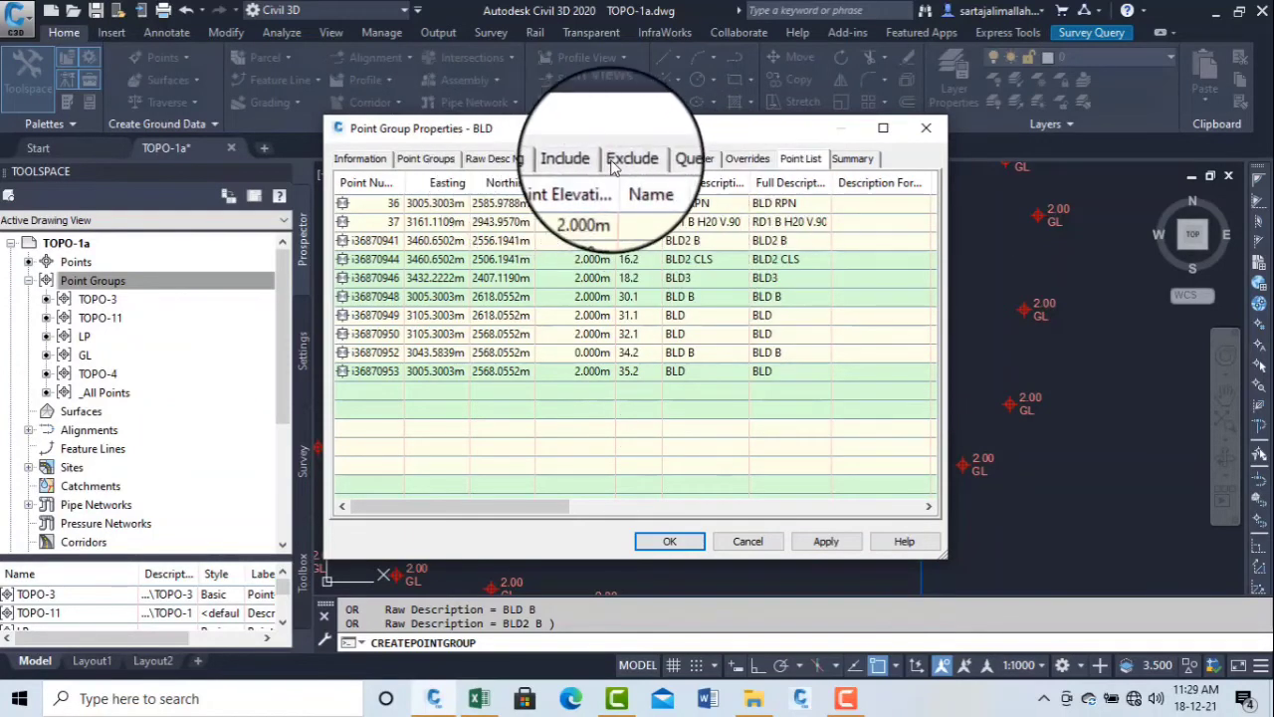
Change the point number range to 1-50, check the point list, and create the BLD point group
left_click(574, 160)
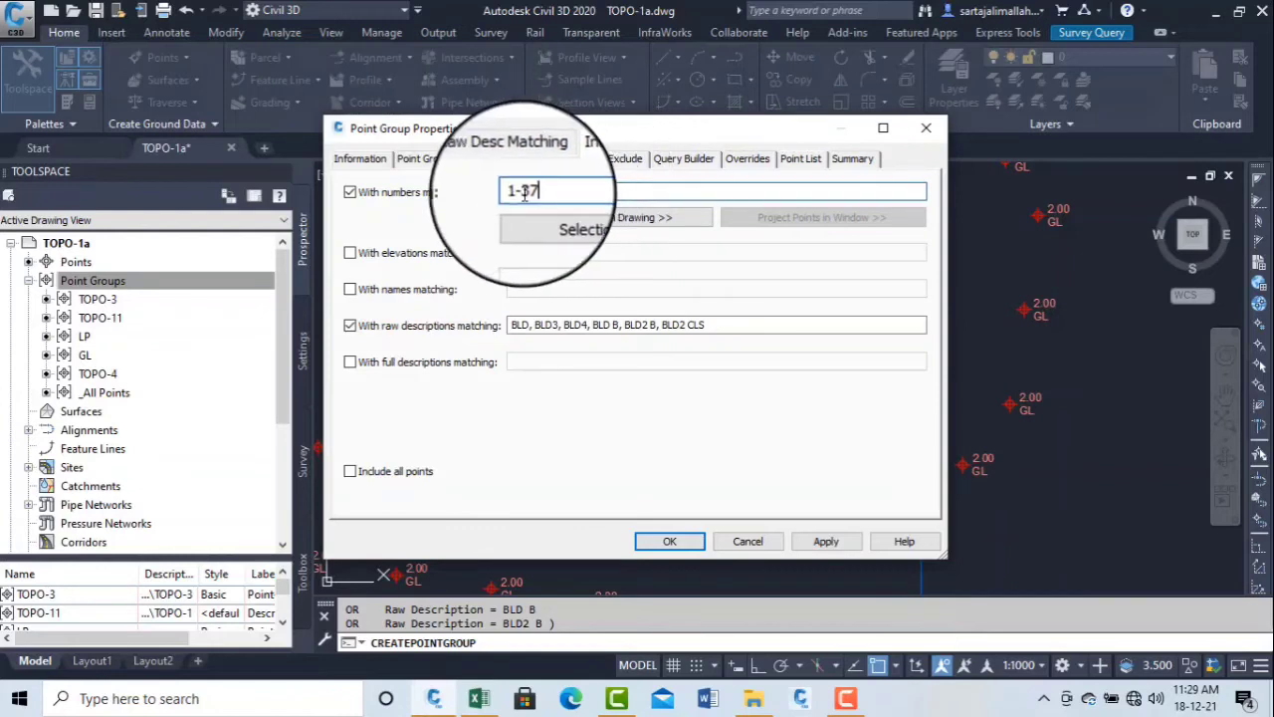
double_click(545, 192)
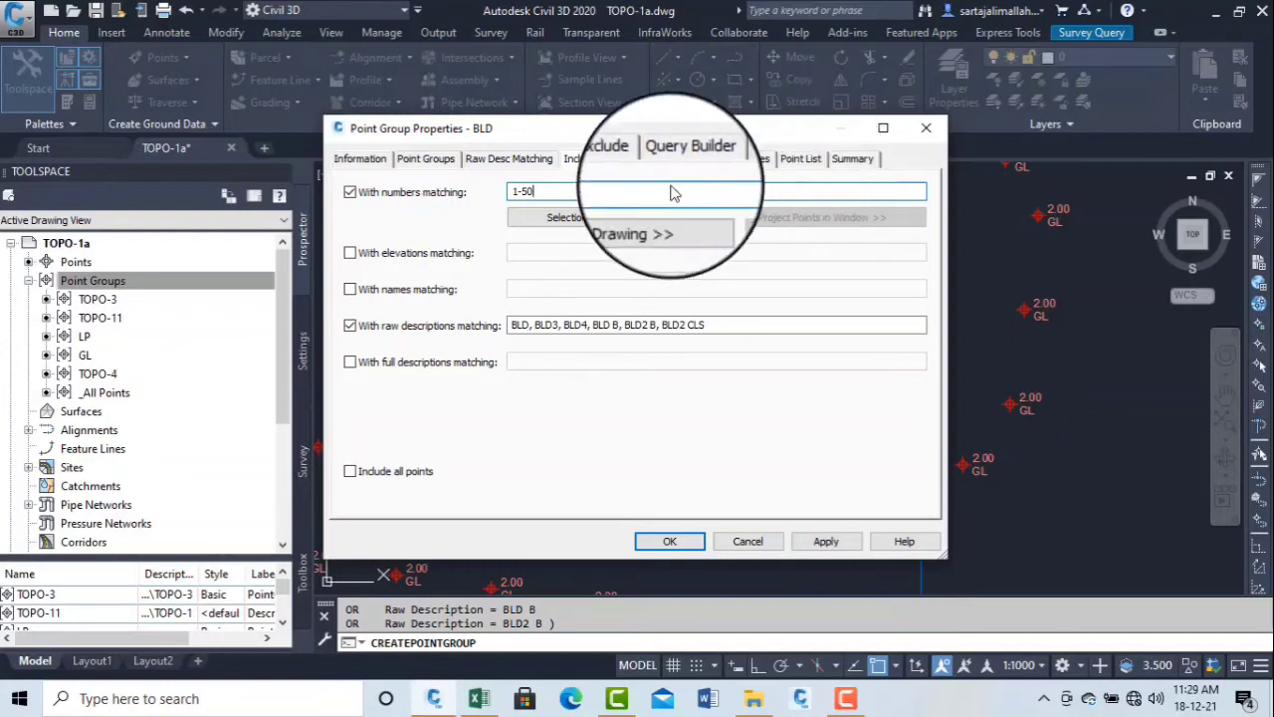
left_click(801, 159)
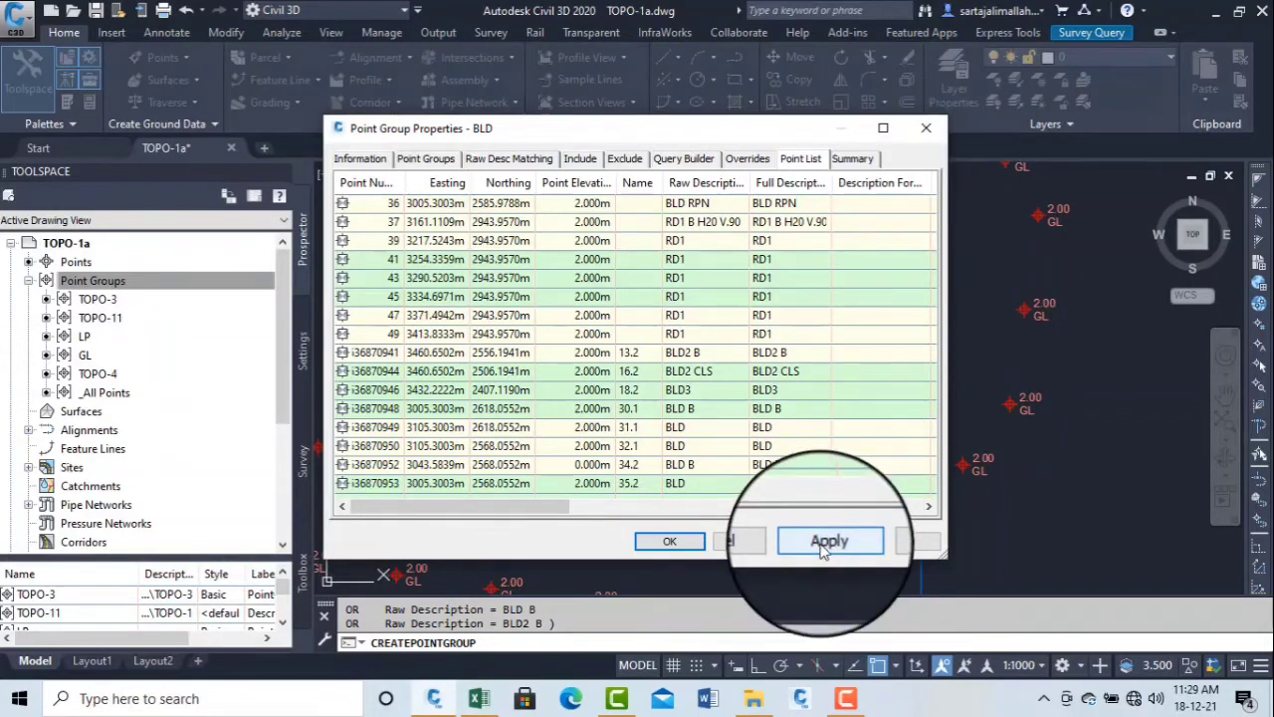
left_click(669, 540)
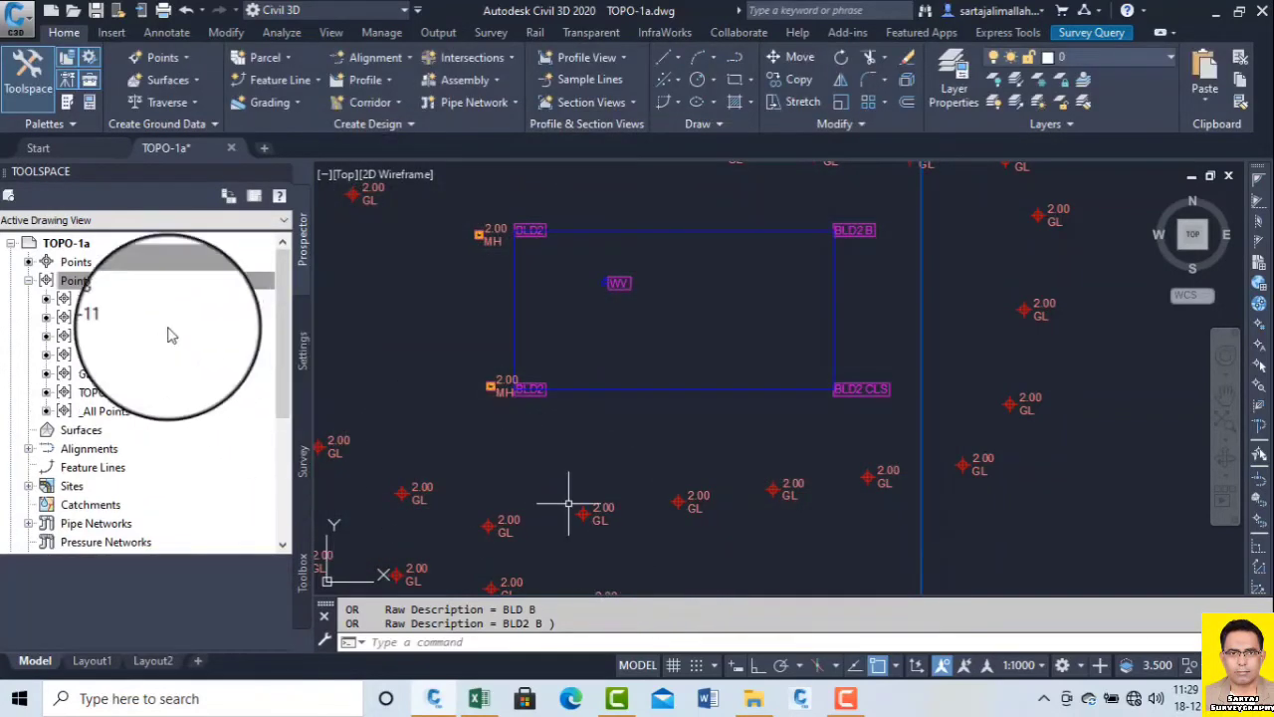
Reopen the BLD point group's properties, examine its point list across the columns, and close the dialog
left_click(100, 338)
right_click(100, 339)
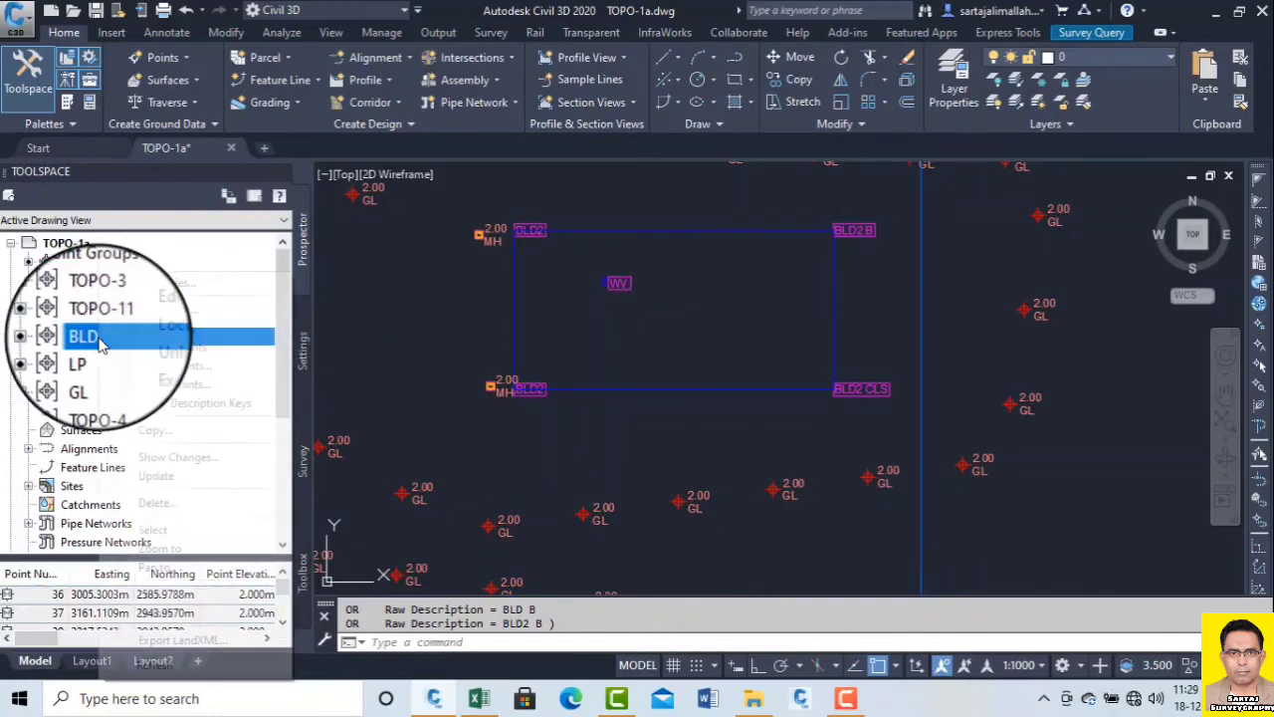
left_click(179, 284)
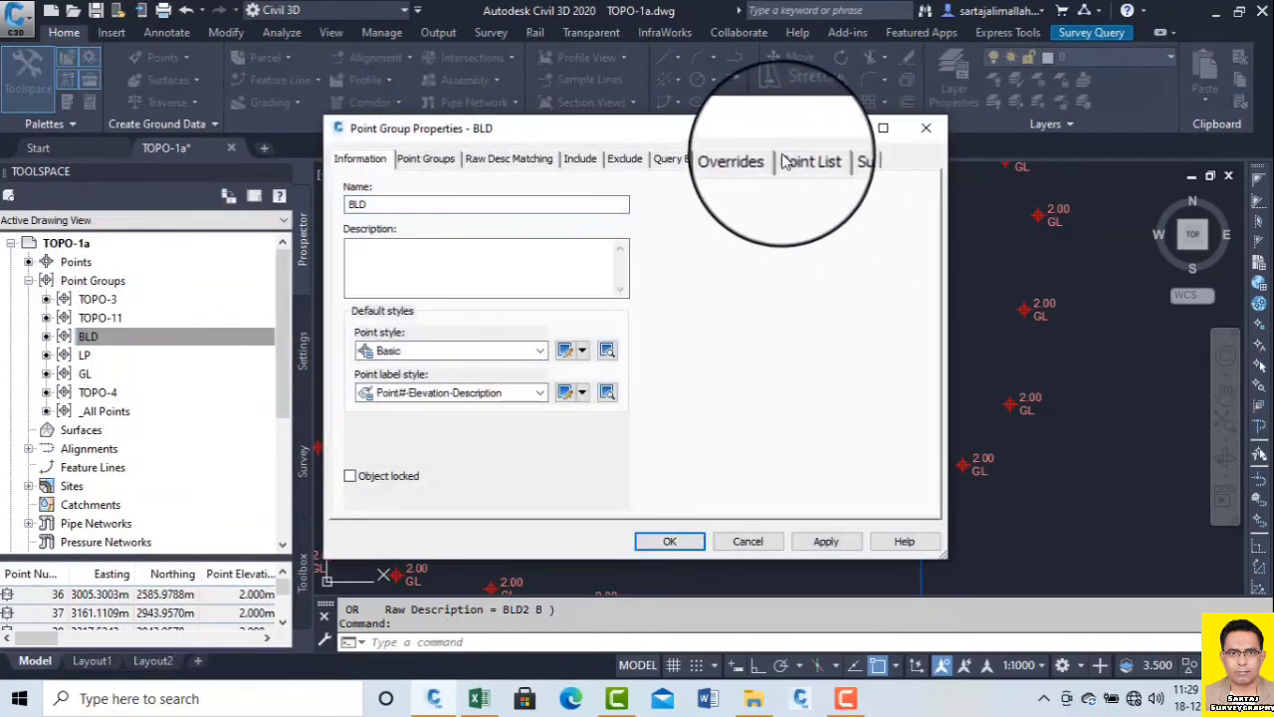
left_click(800, 159)
scroll(707, 339, "right", 3)
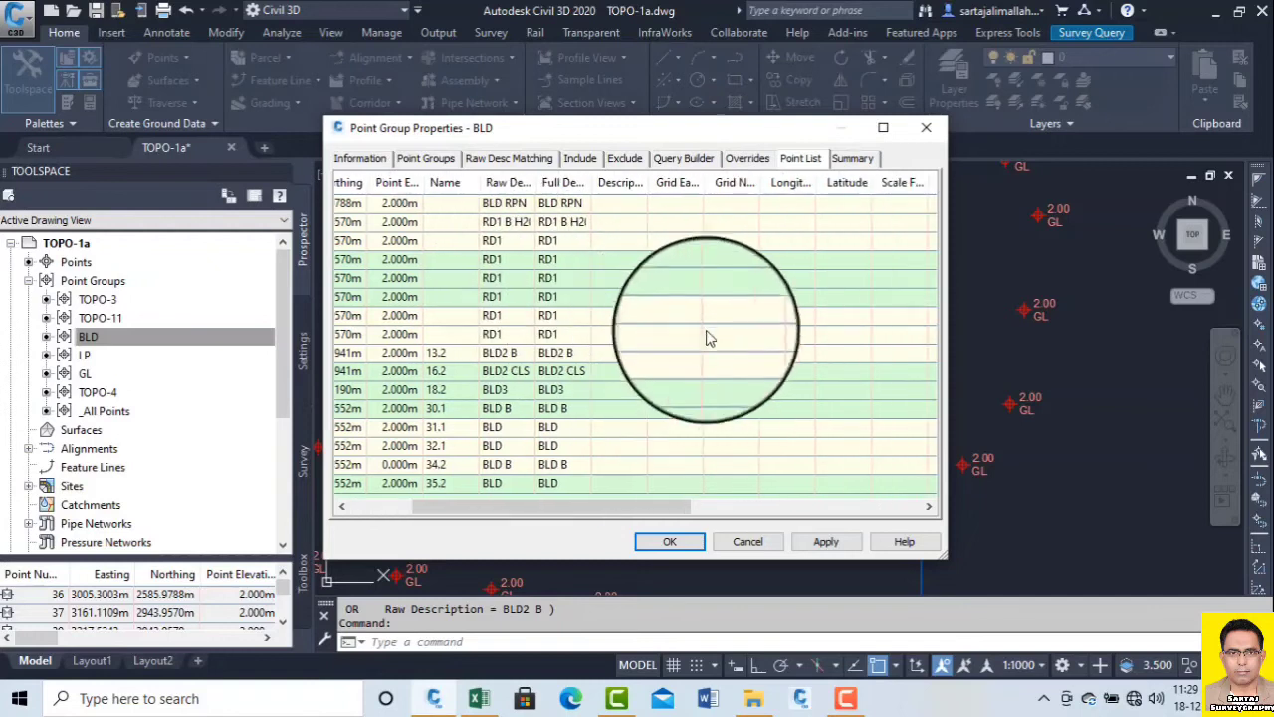
scroll(706, 336, "left", 3)
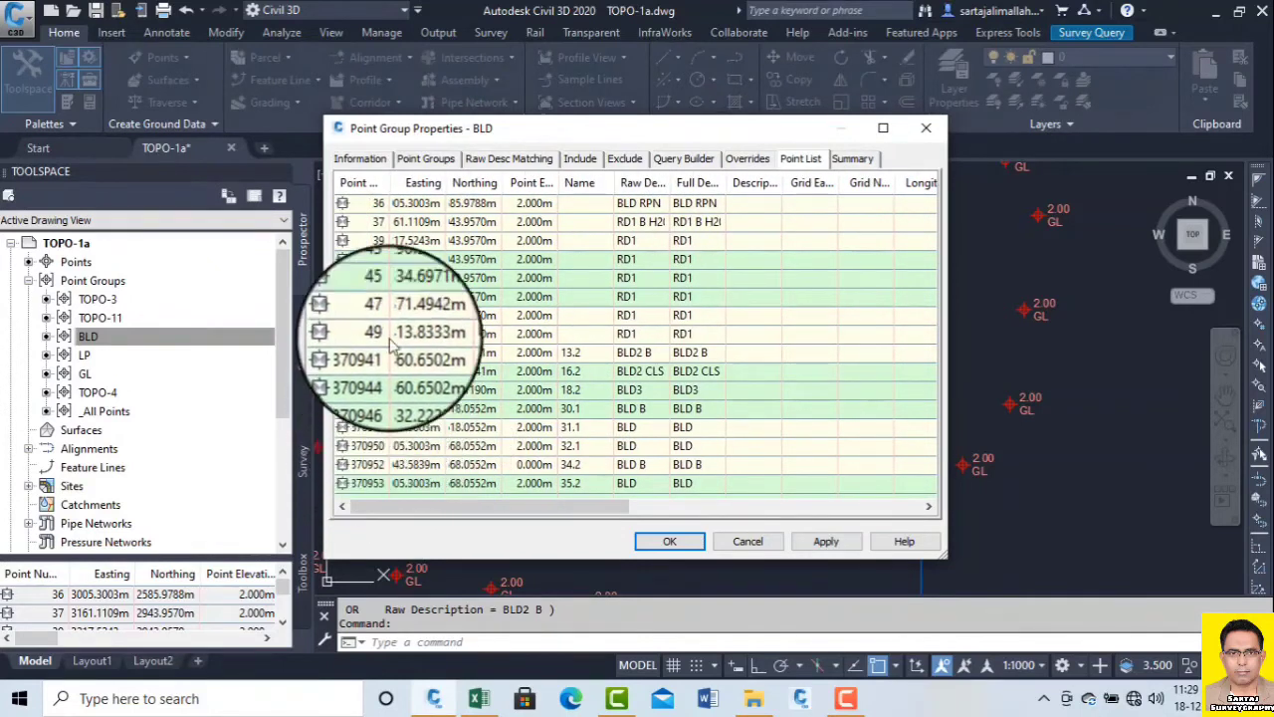
left_click(925, 127)
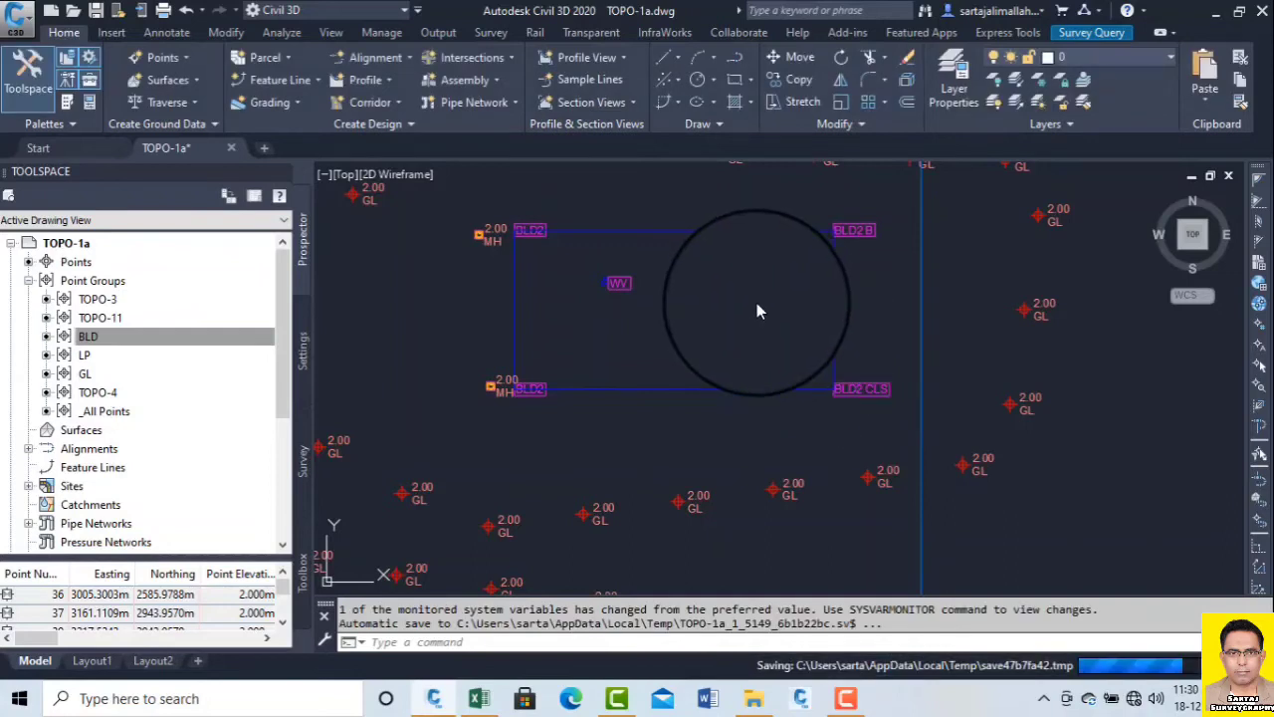
scroll(876, 343, "down", 3)
left_click(877, 342)
key("Escape")
key("Escape")
scroll(842, 293, "down", 2)
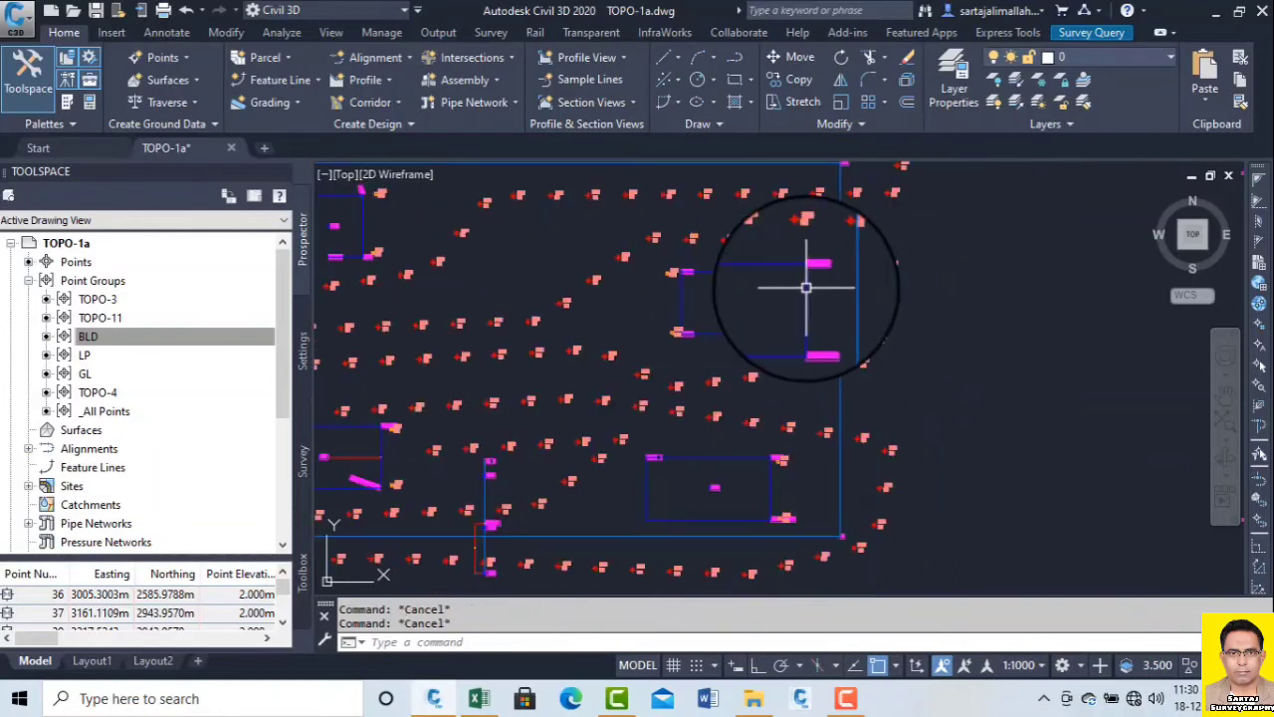
Create a TIN surface named GL on the C-TOPO layer, keeping the default contour style
left_click(171, 80)
left_click(194, 109)
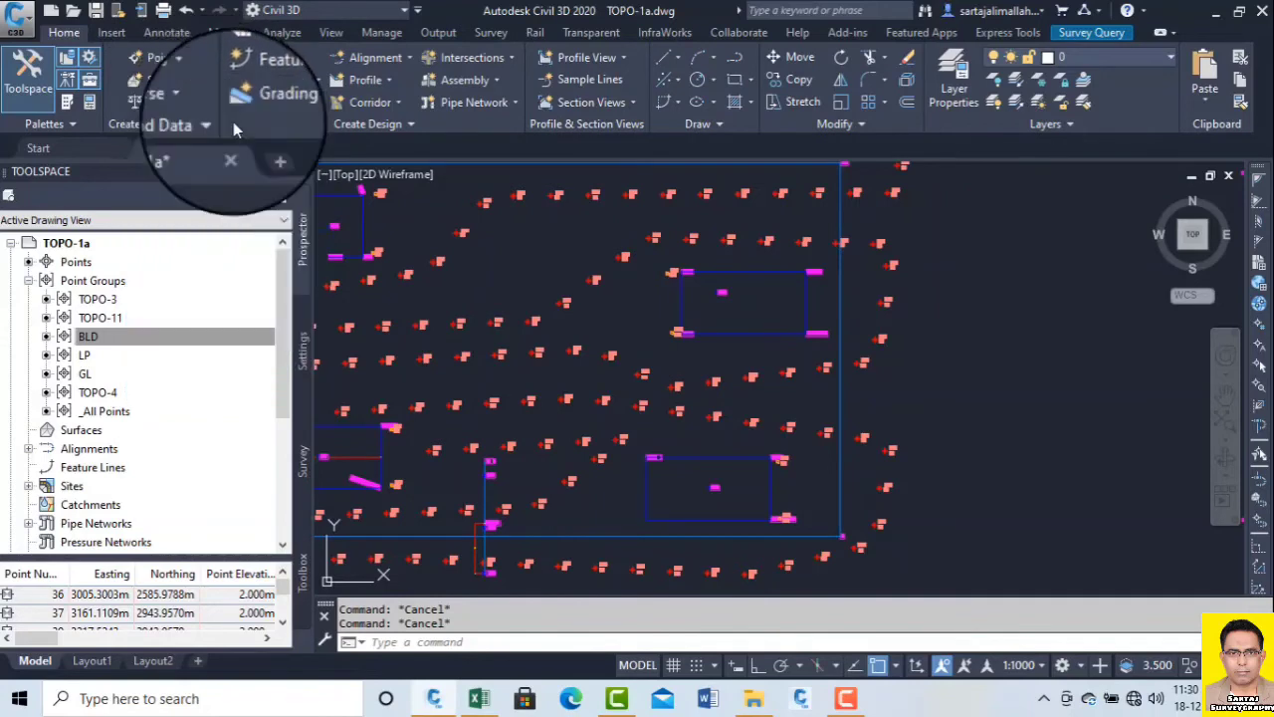
left_click(742, 289)
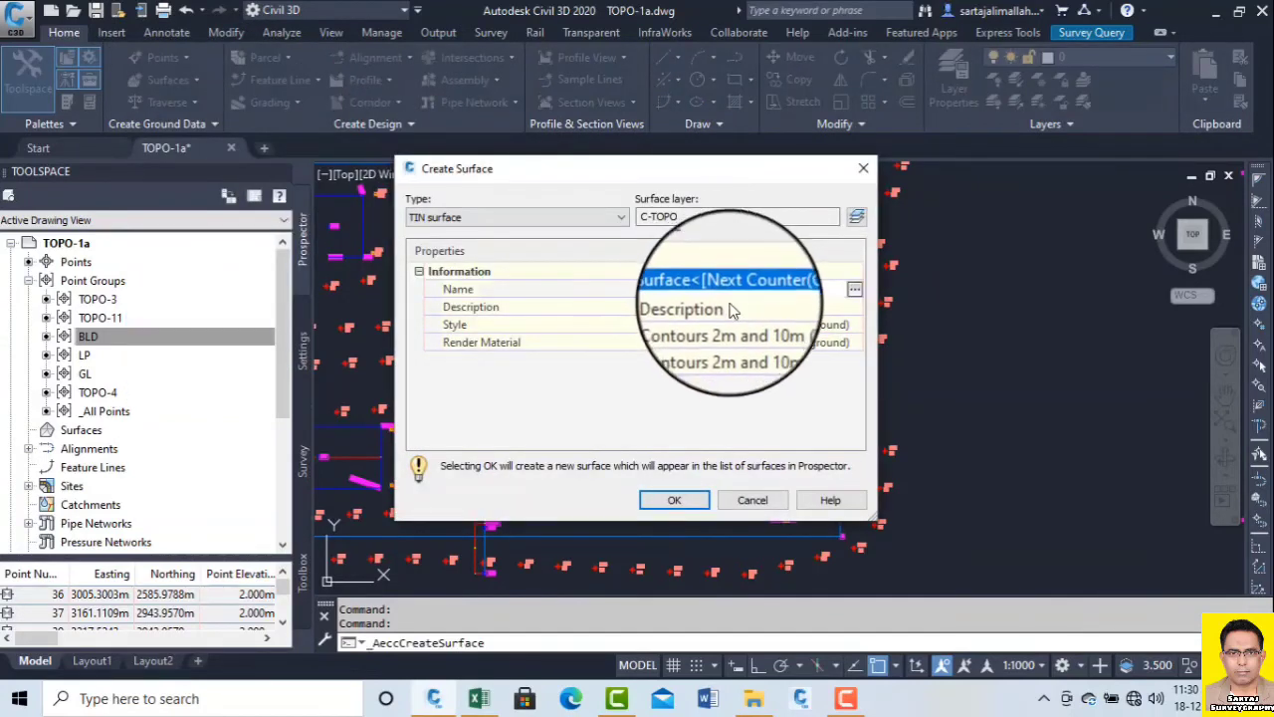
key("BackSpace")
type("GL")
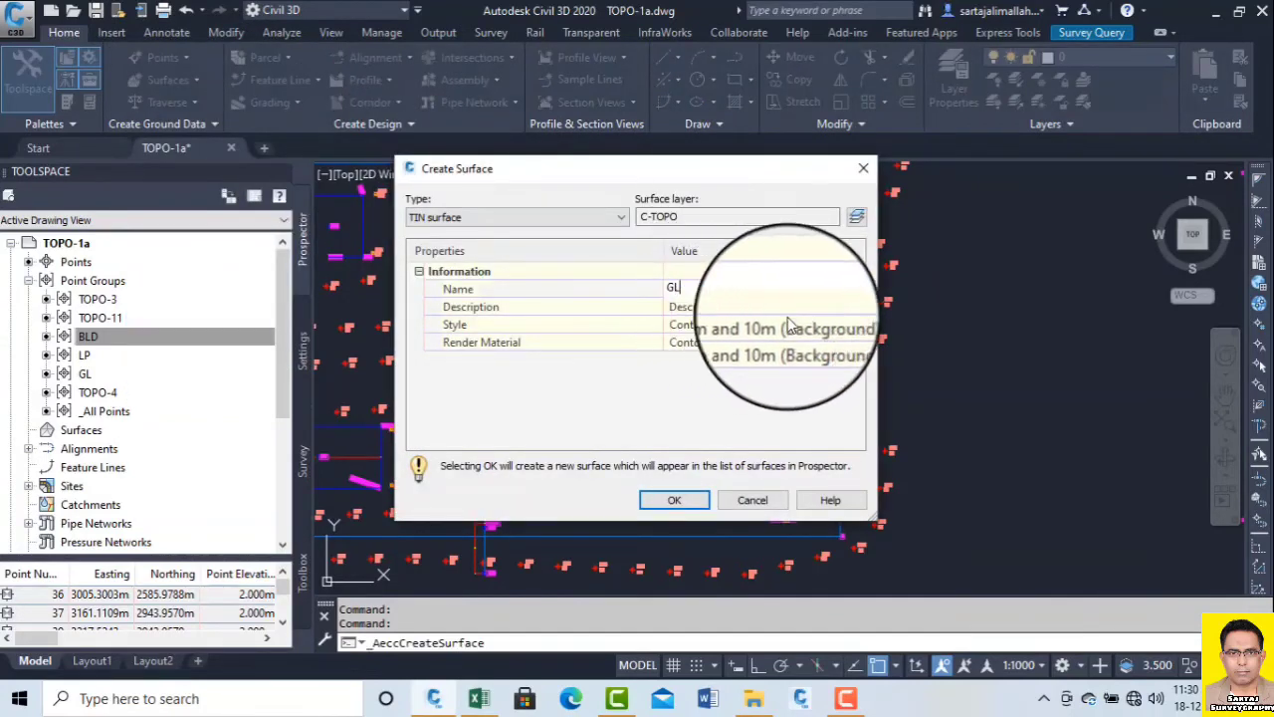
left_click(686, 496)
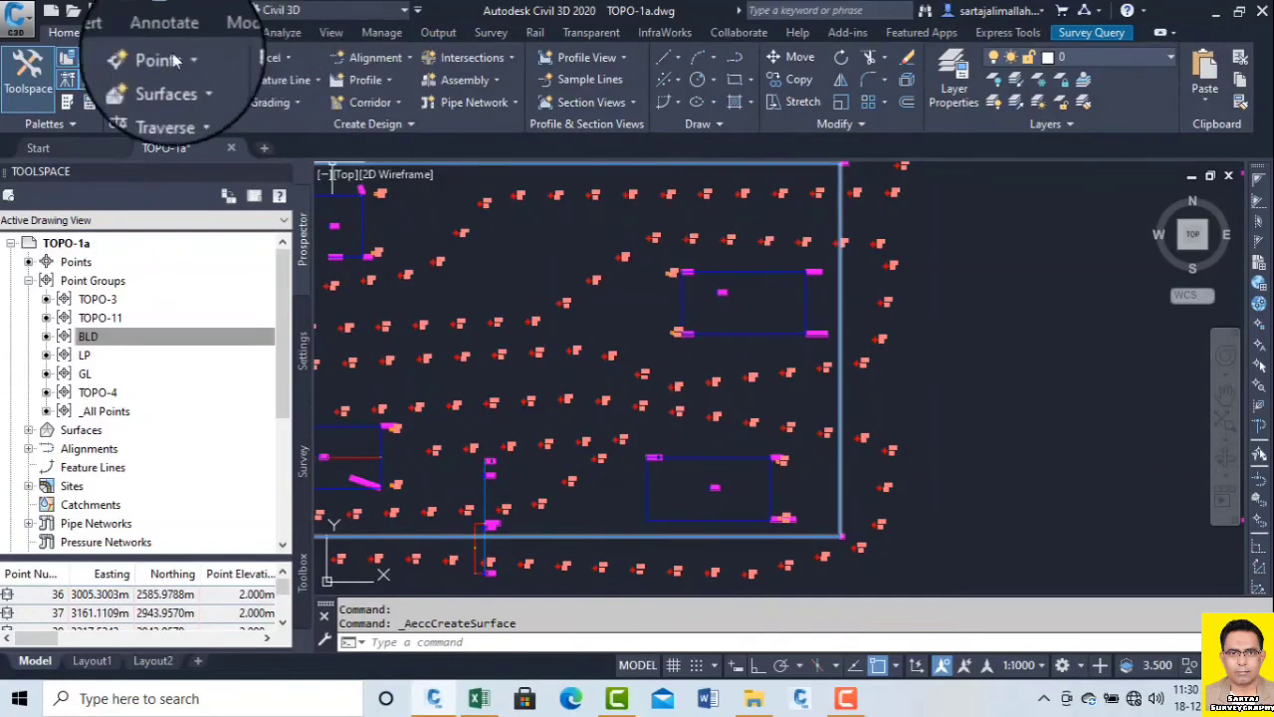
Add the GL point group to the GL surface as its point data
left_click(227, 32)
left_click(45, 80)
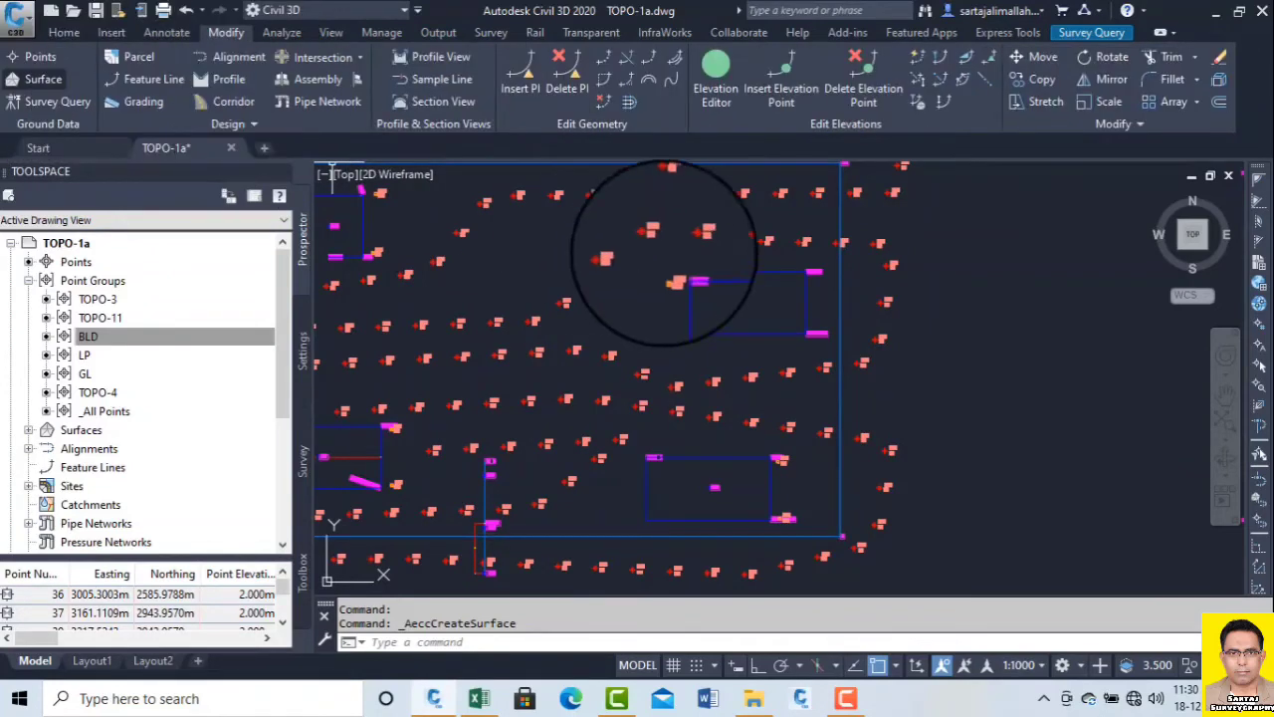
left_click(345, 81)
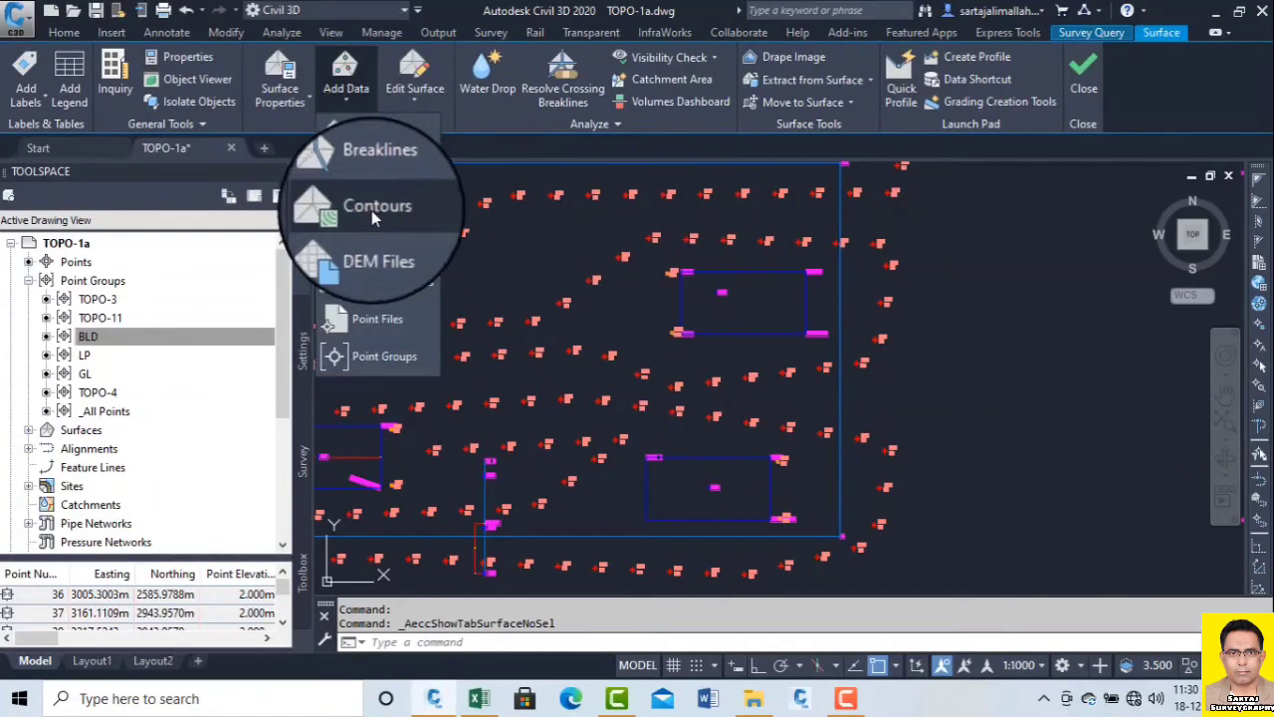
left_click(383, 355)
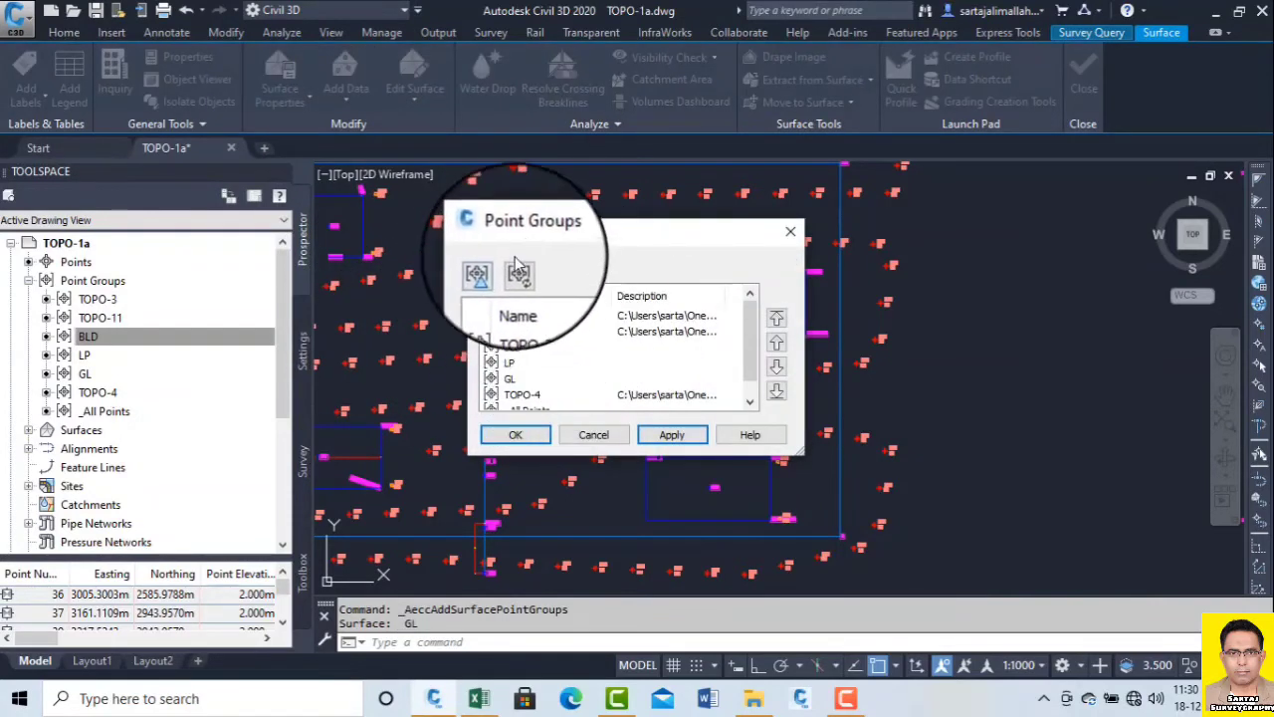
left_click_drag(753, 355, 752, 373)
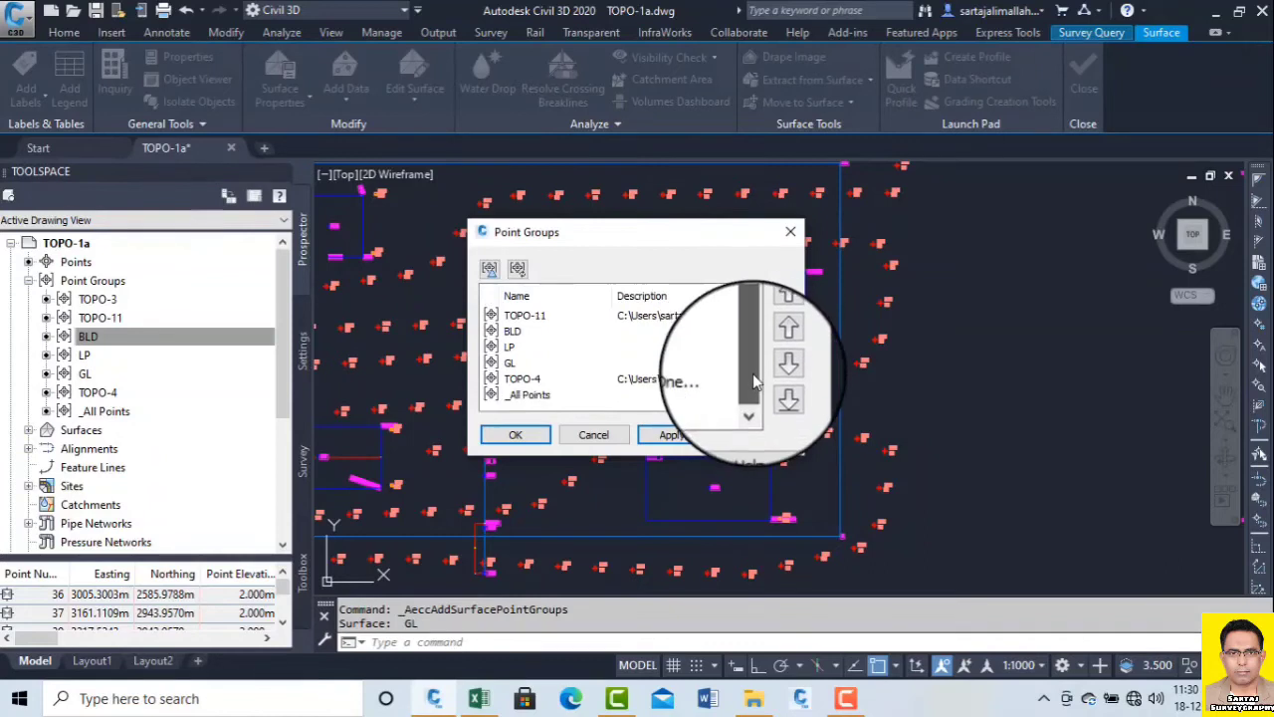
left_click(557, 364)
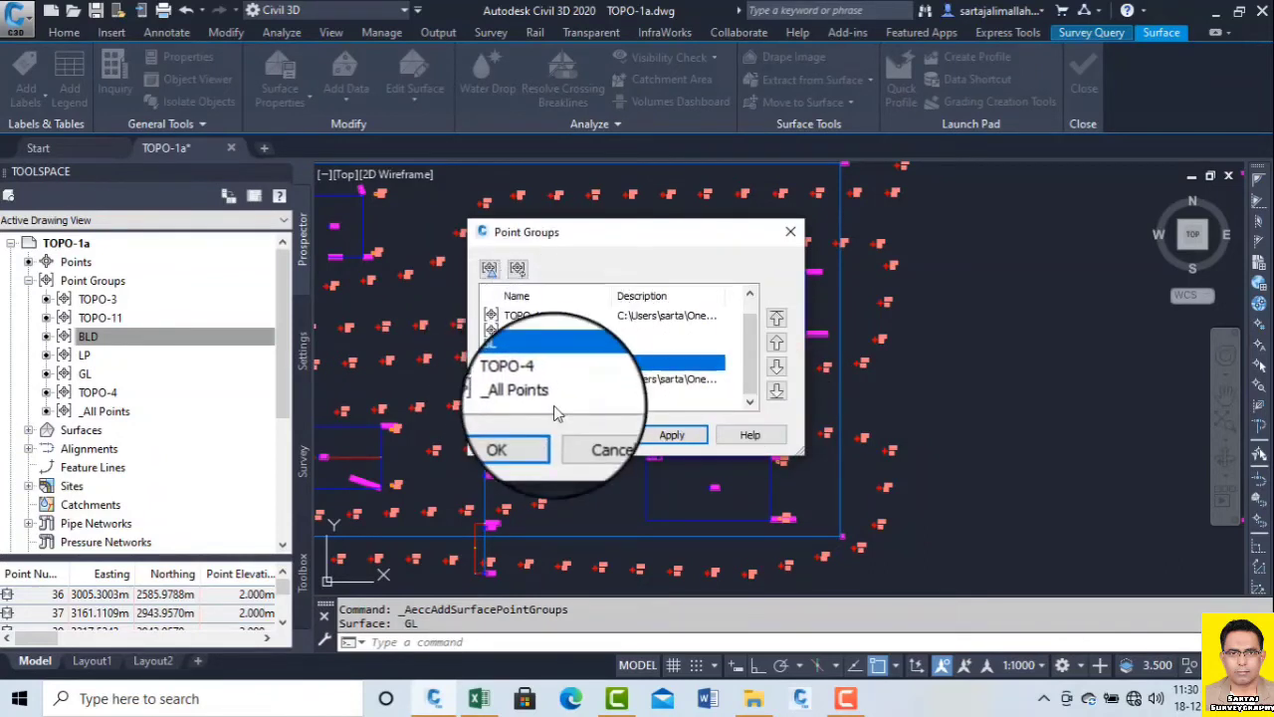
left_click(508, 435)
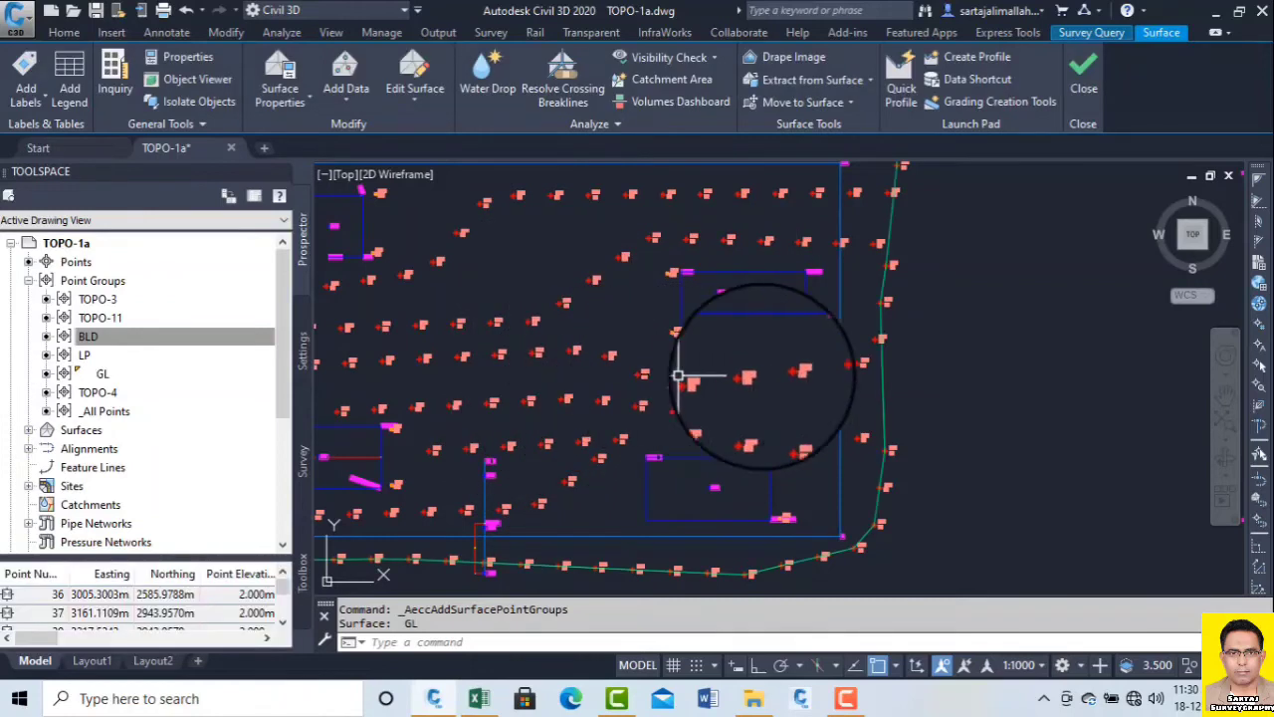
Edit the GL surface's style to make its triangles visible in plan view
scroll(869, 381, "down", 5)
scroll(753, 298, "up", 4)
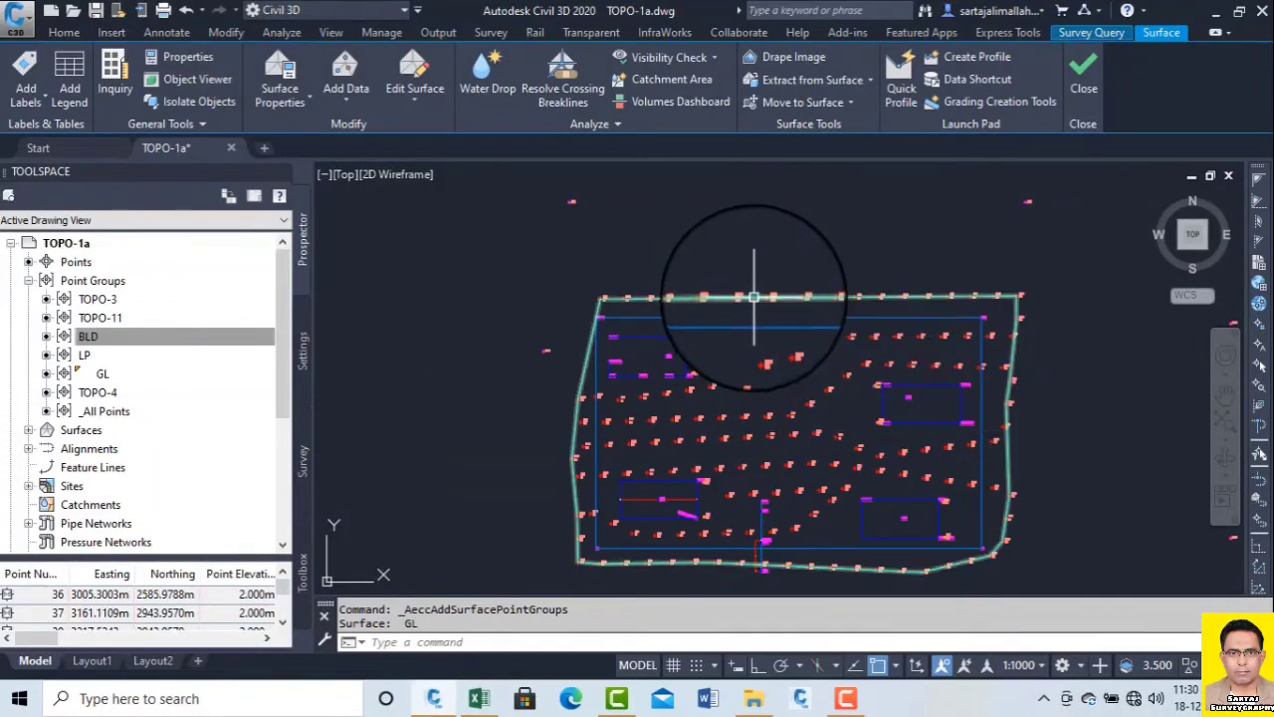
scroll(754, 293, "up", 5)
left_click(754, 290)
scroll(702, 204, "down", 5)
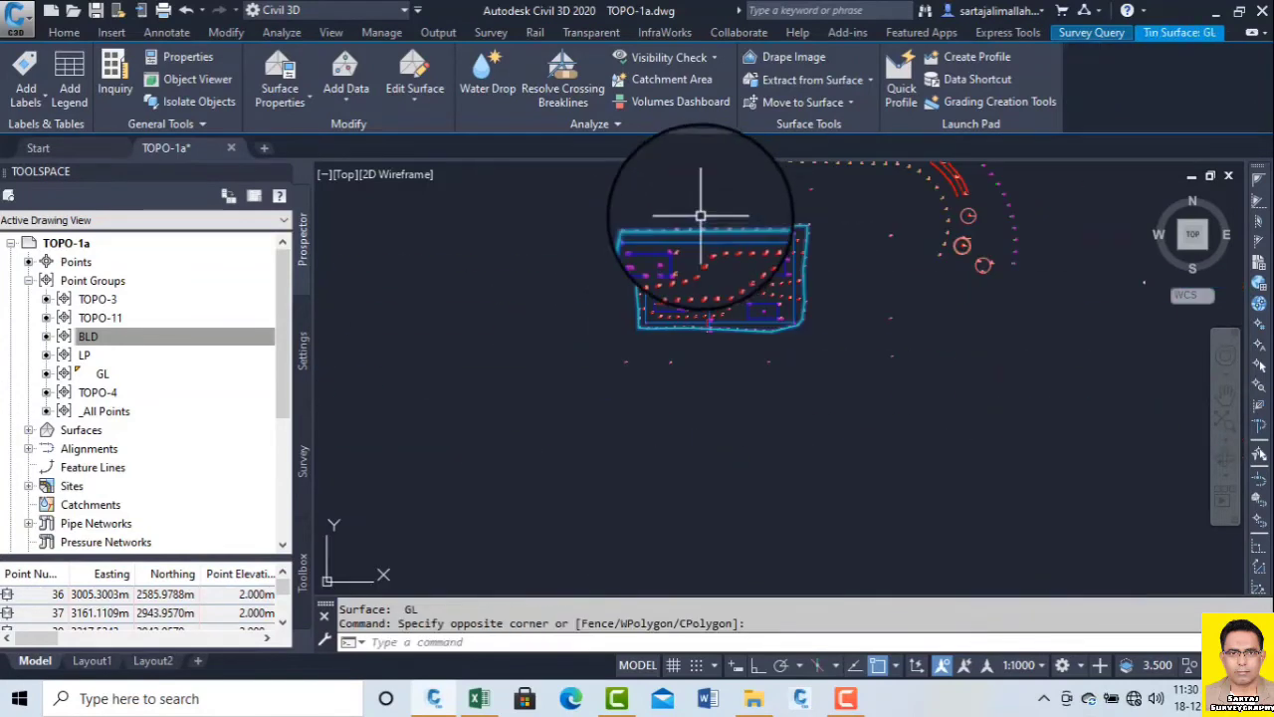
right_click(701, 215)
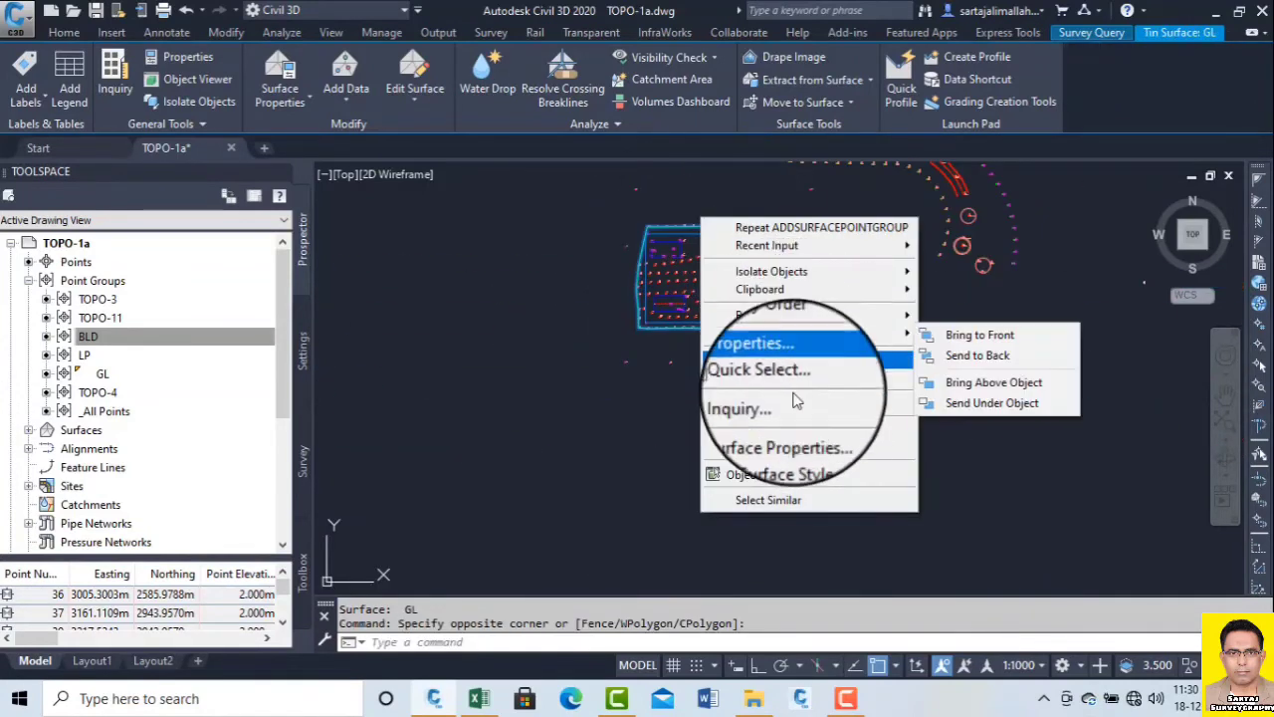
left_click(784, 446)
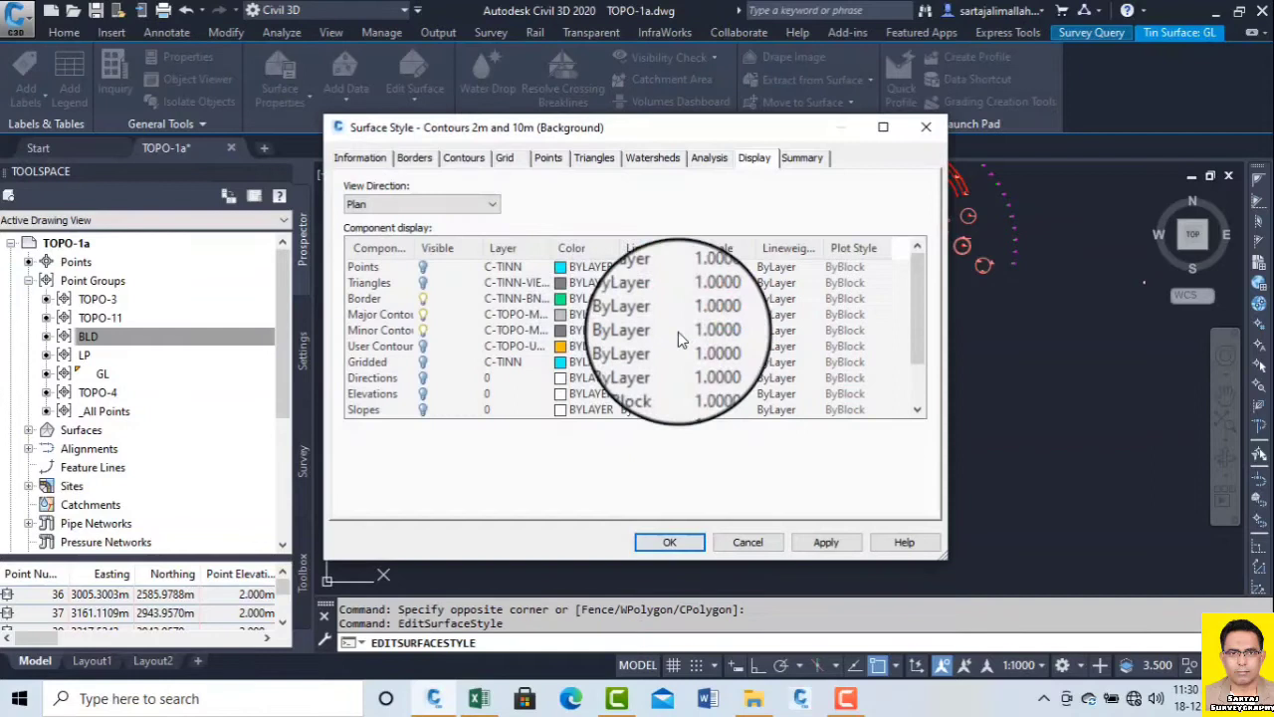
left_click(422, 283)
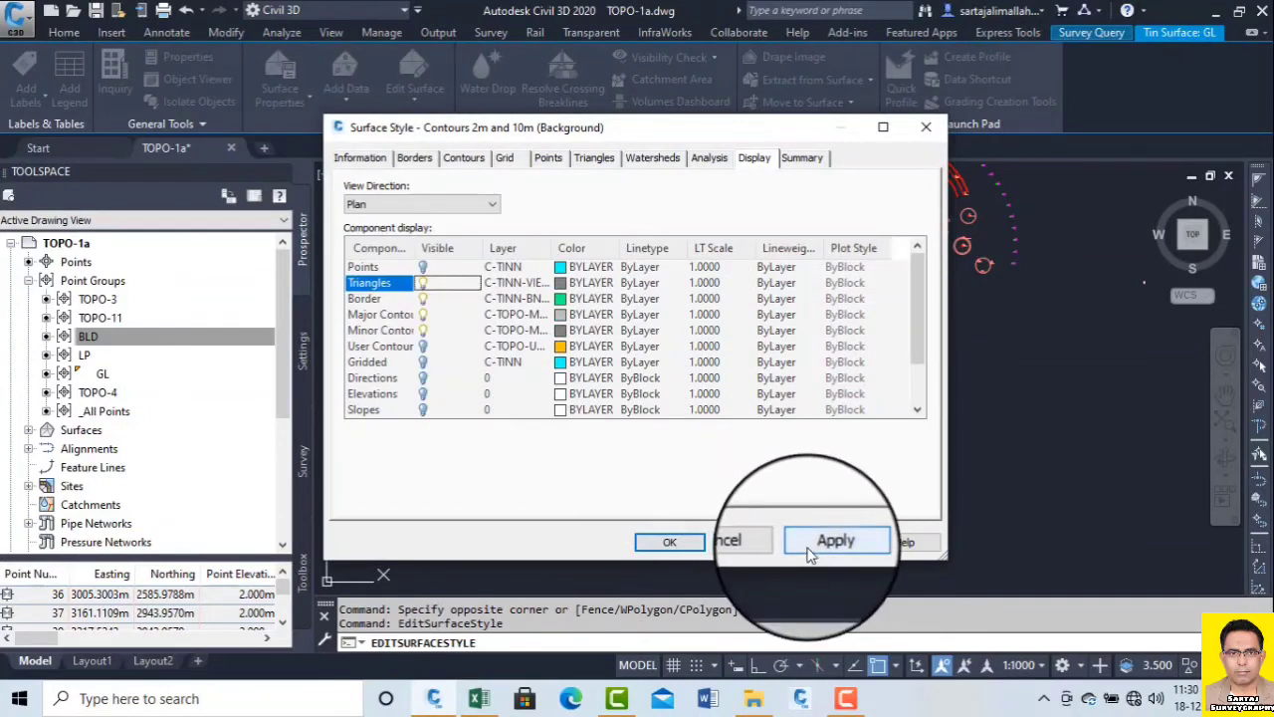
left_click(669, 542)
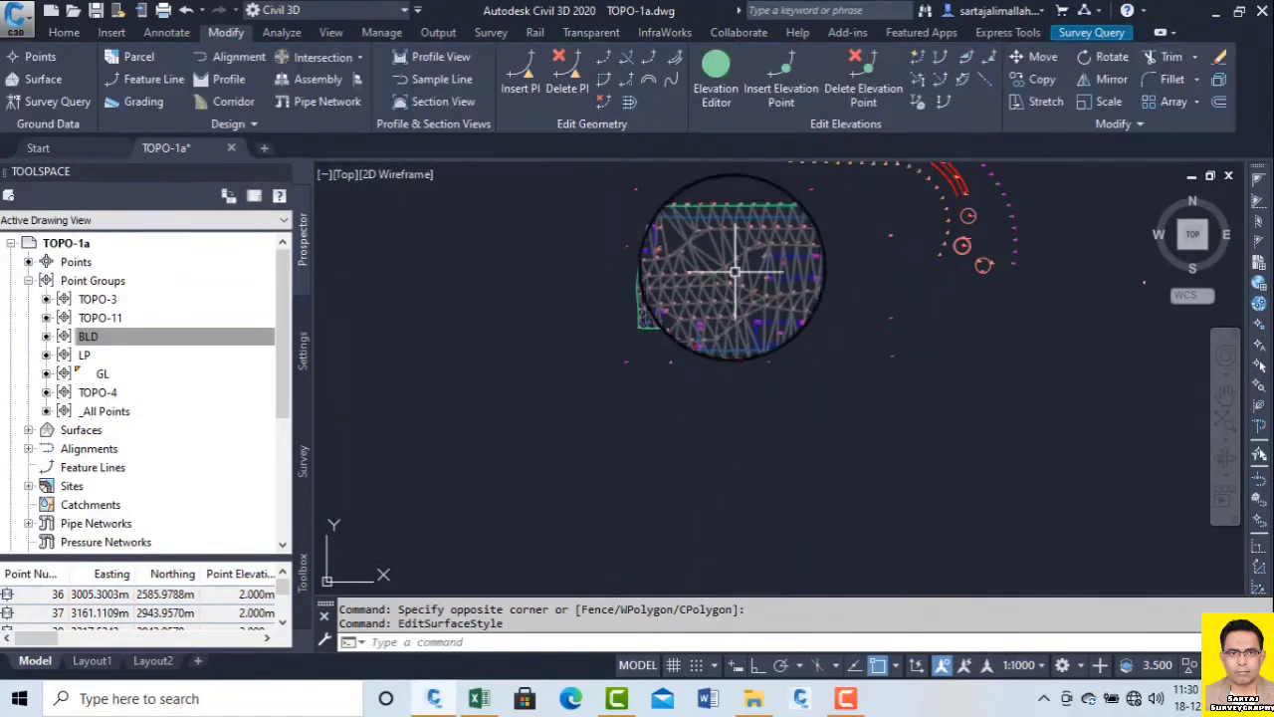
scroll(720, 266, "up", 4)
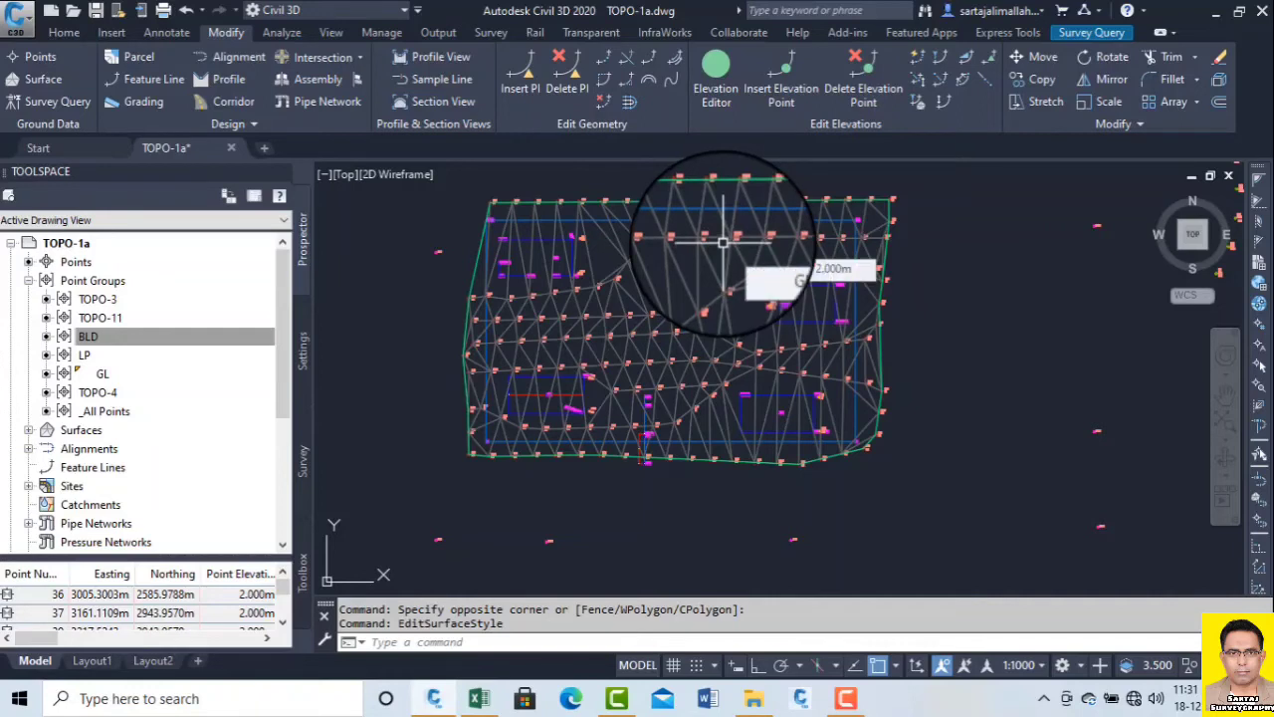
Open the BLD point group's properties, clear and disable its raw description matching, and check the point list
left_click(182, 336)
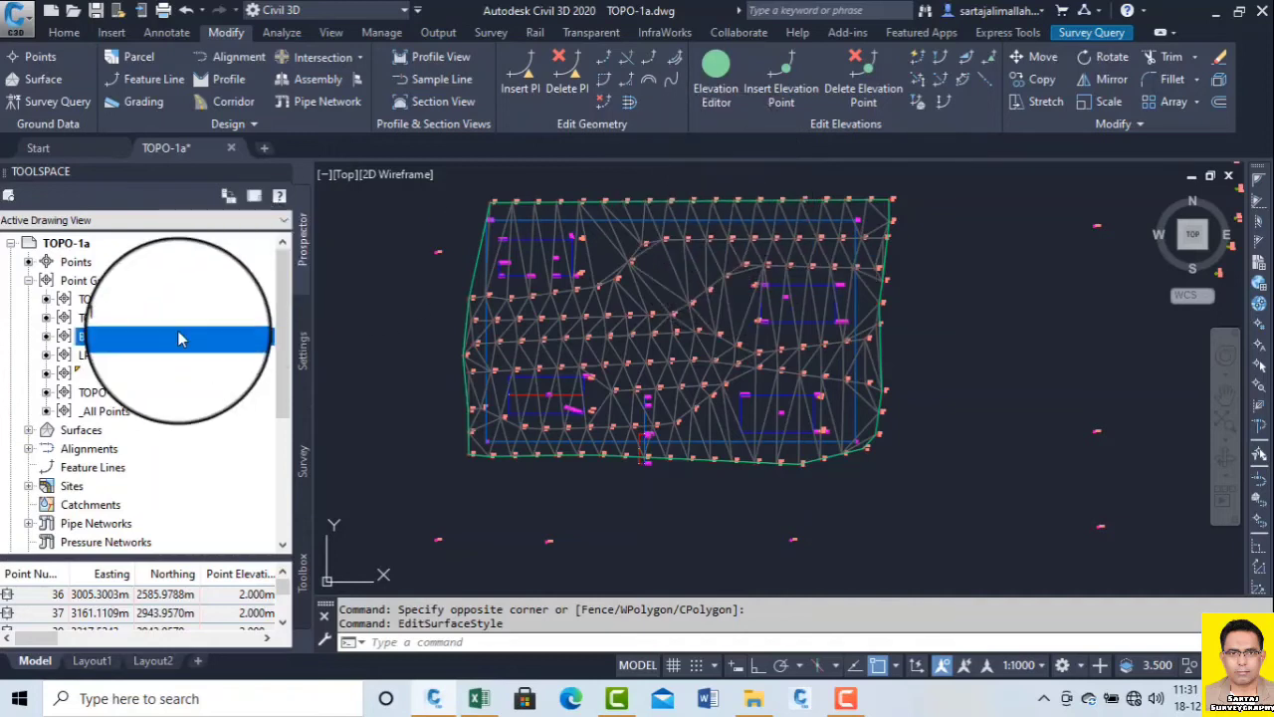
right_click(182, 336)
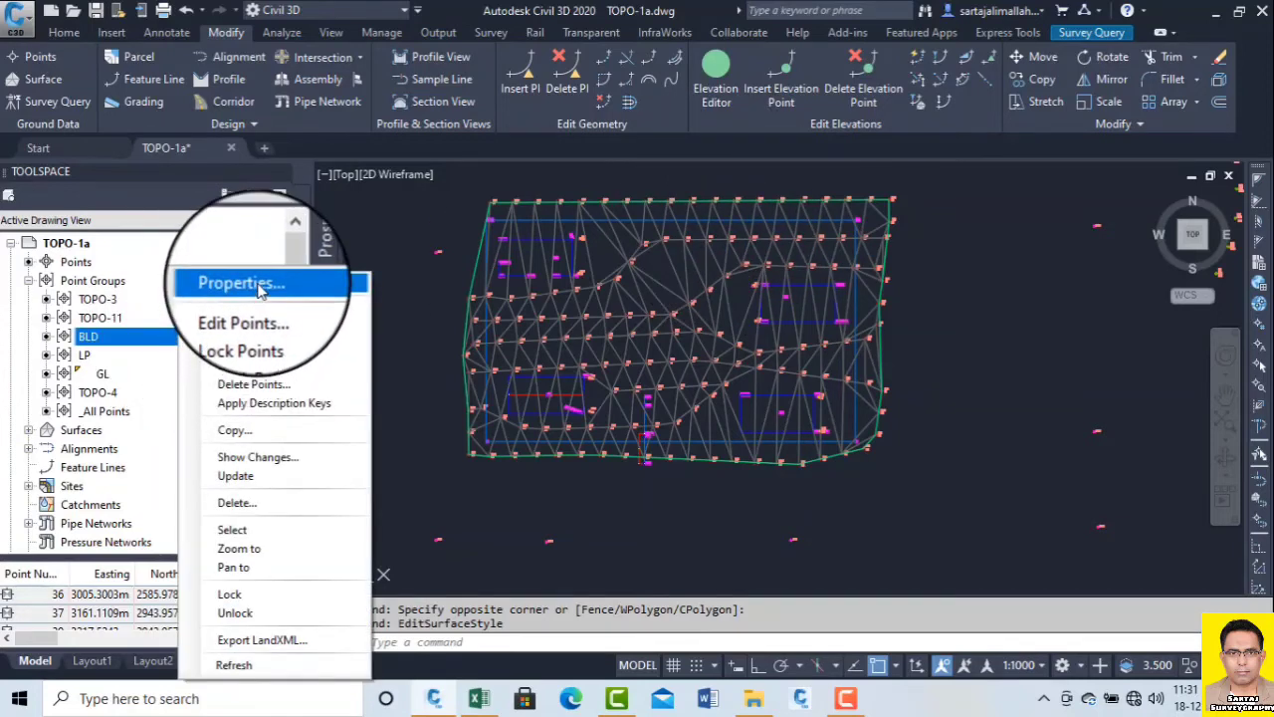
left_click(258, 285)
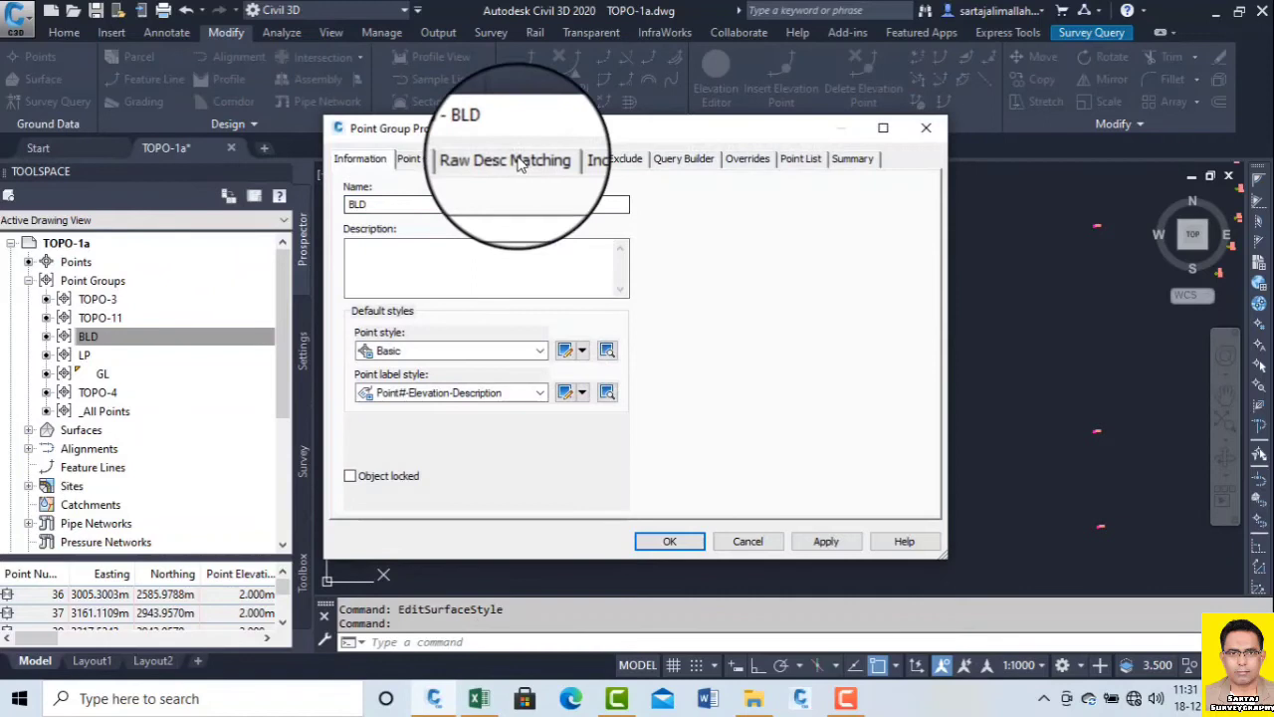
left_click(580, 158)
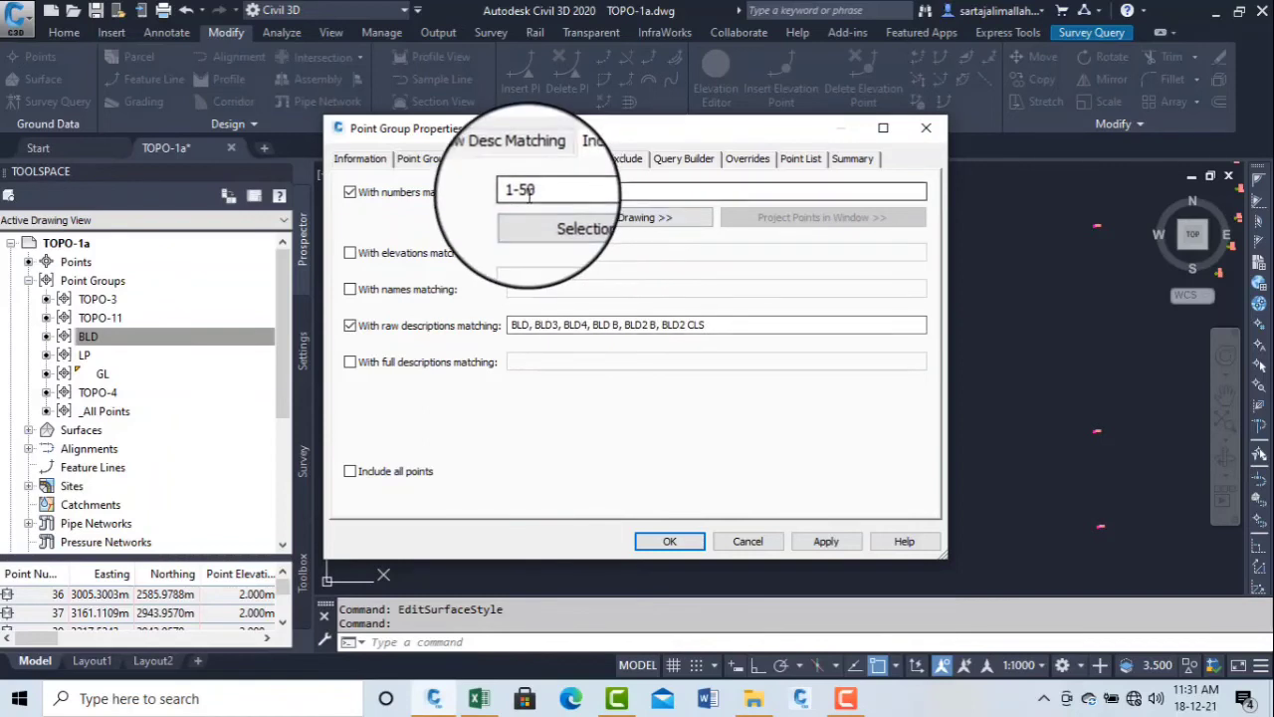
left_click_drag(705, 338, 460, 327)
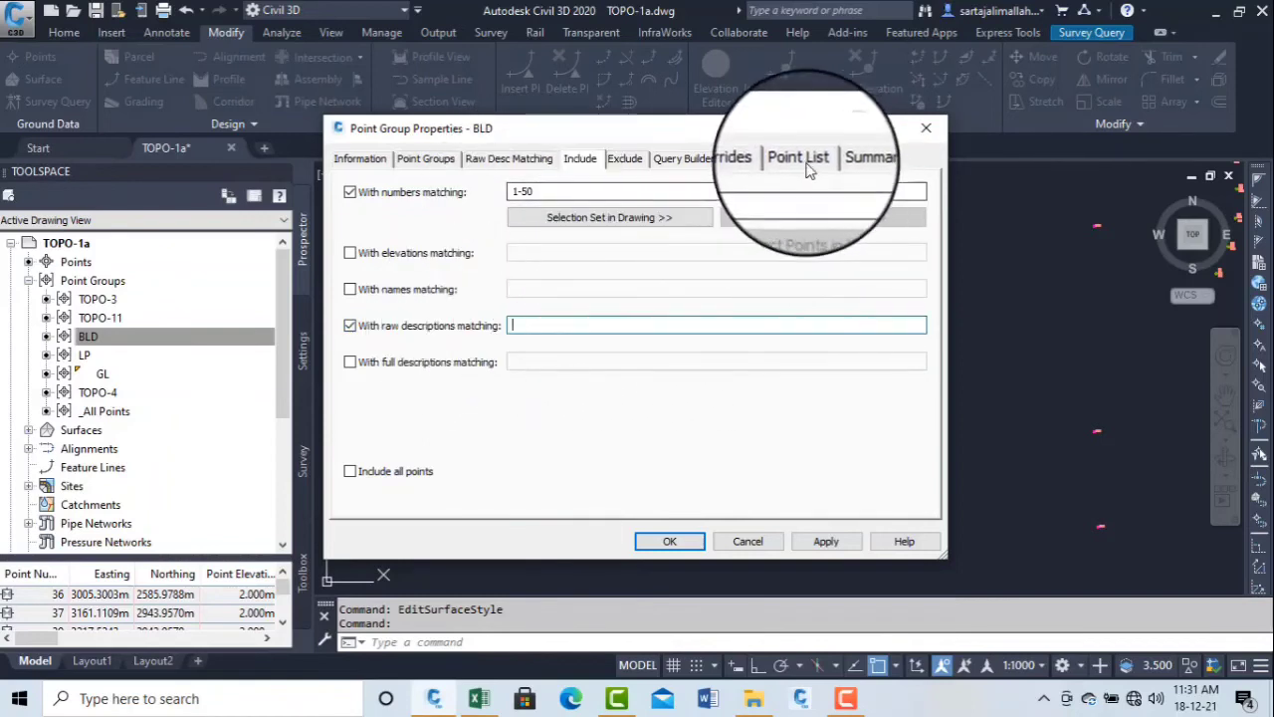
left_click(800, 160)
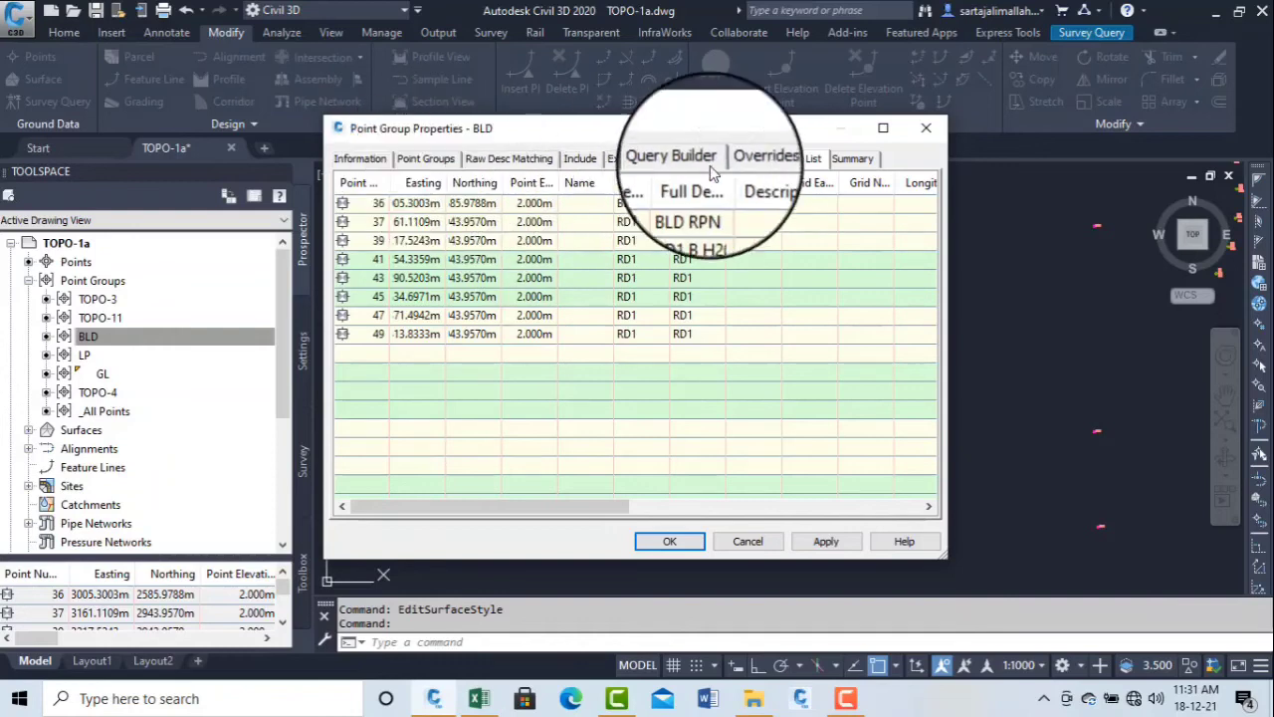
Change the BLD group's point number range to 1-200, look through the point list, and close the properties dialog
left_click(570, 158)
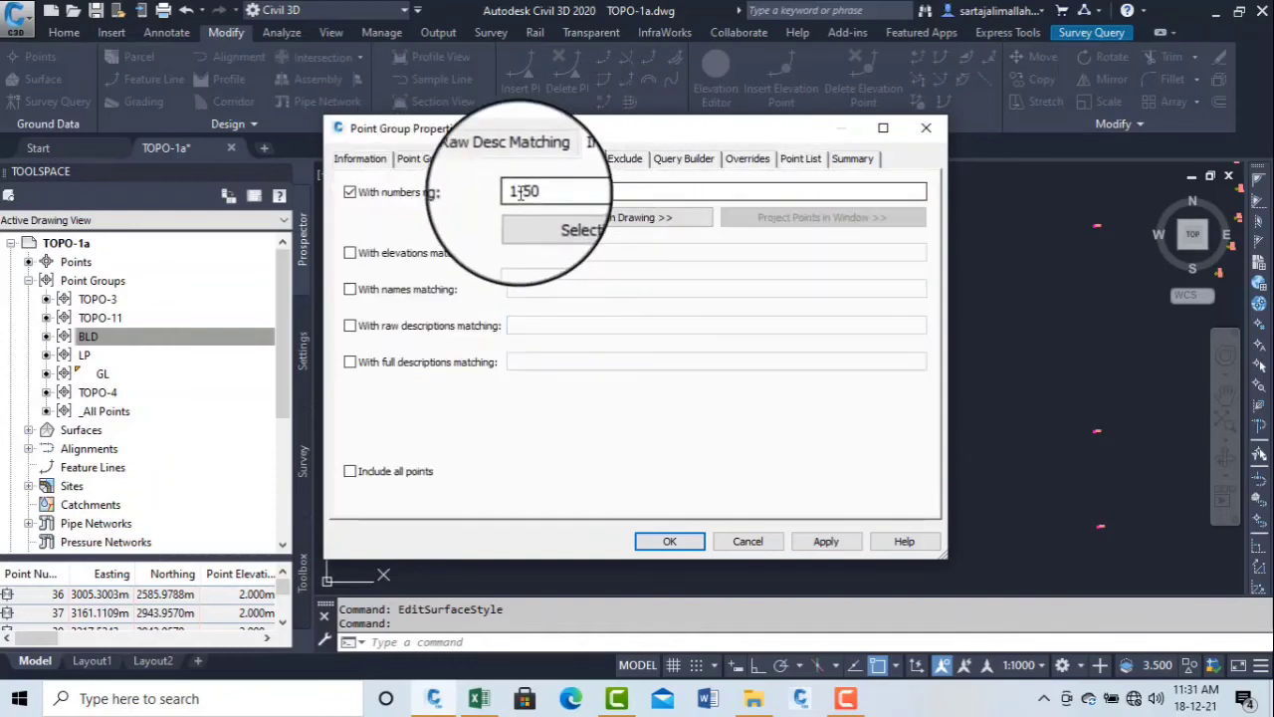
left_click(519, 193)
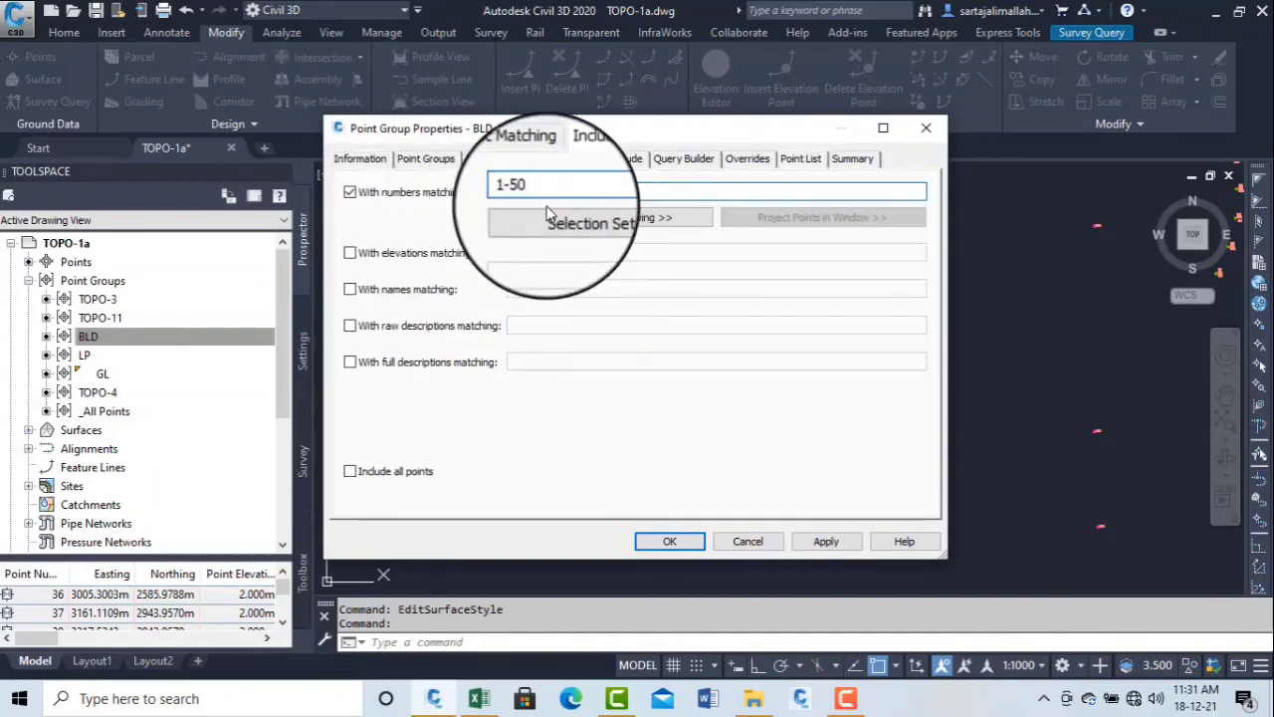
type("1")
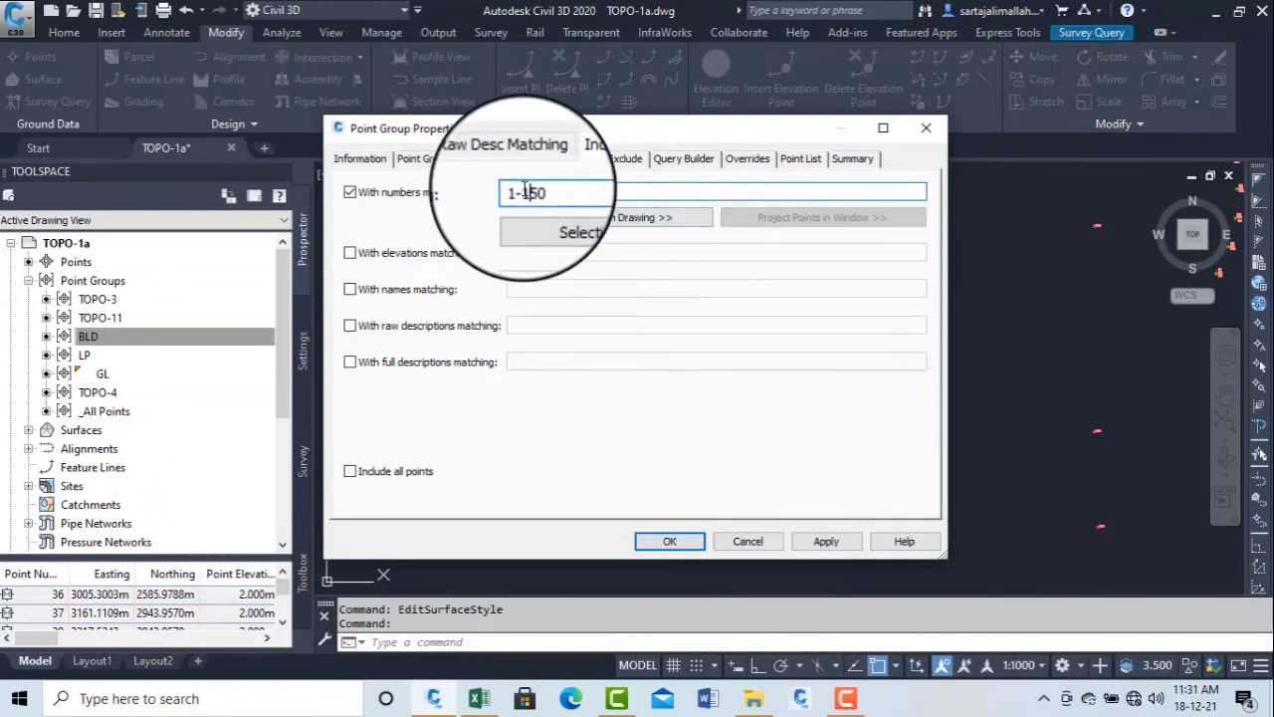
double_click(561, 196)
type("2.00")
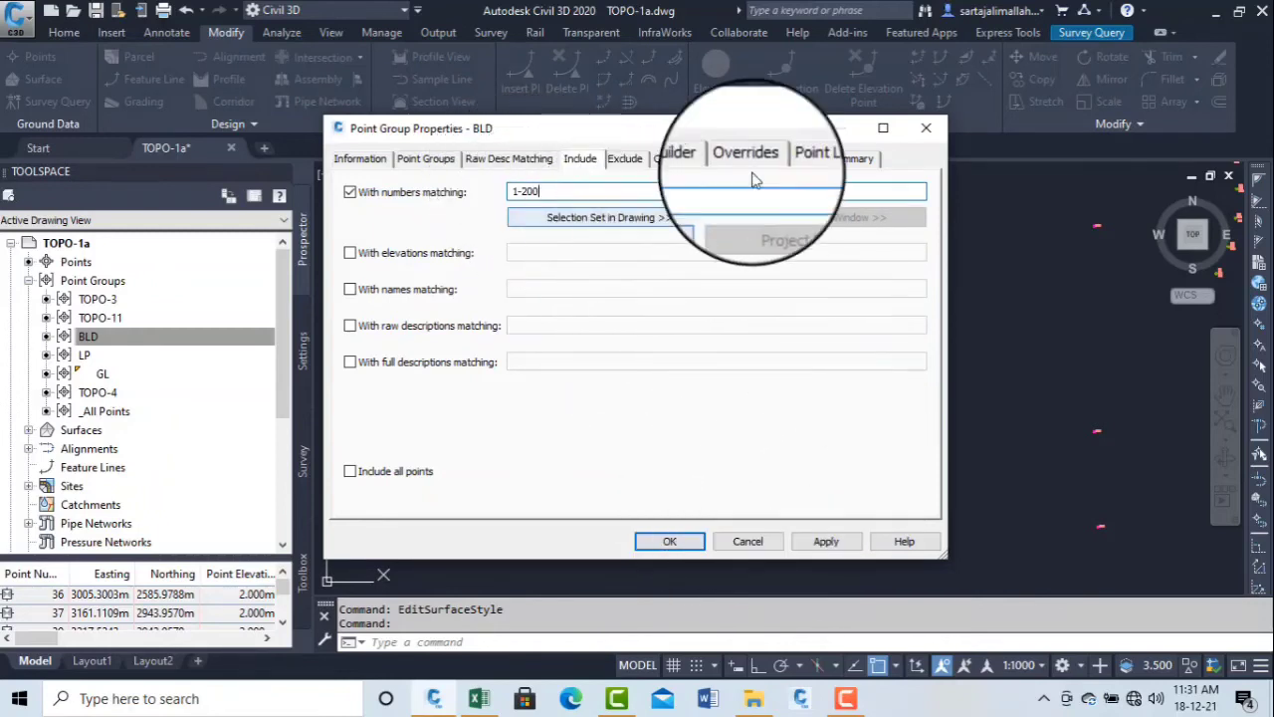
left_click(801, 159)
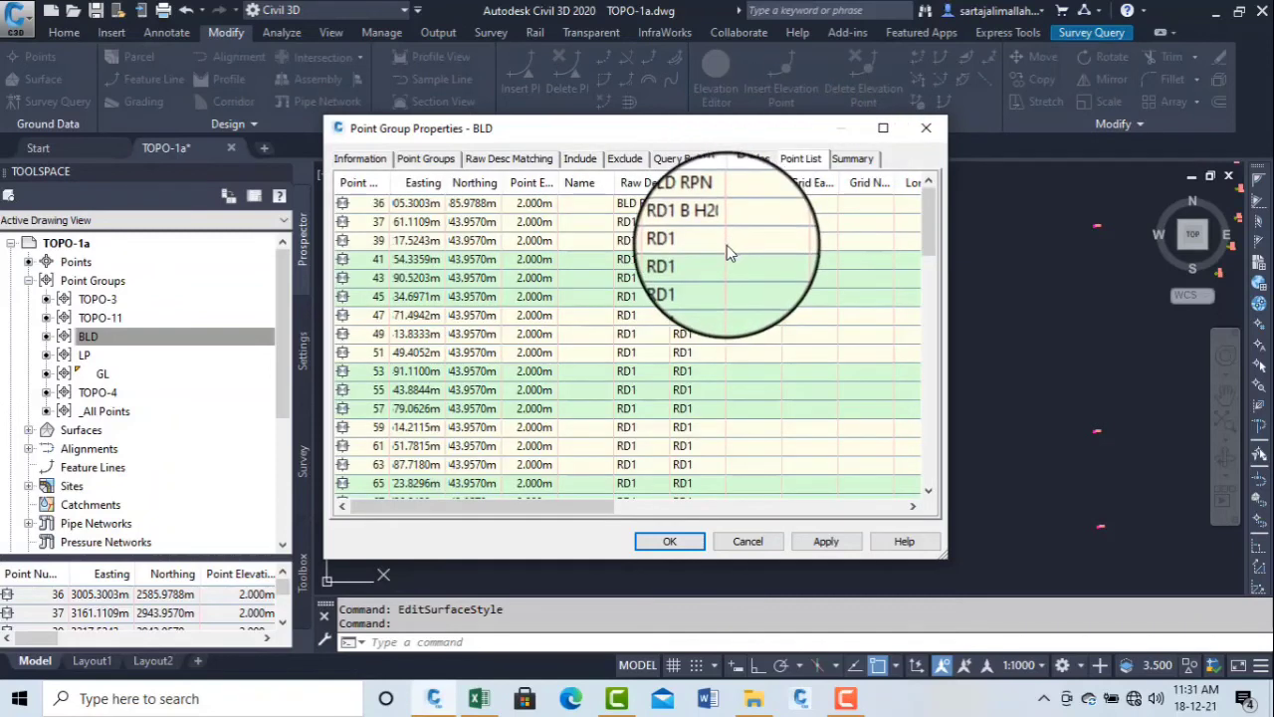
scroll(734, 255, "down", 15)
scroll(750, 318, "down", 20)
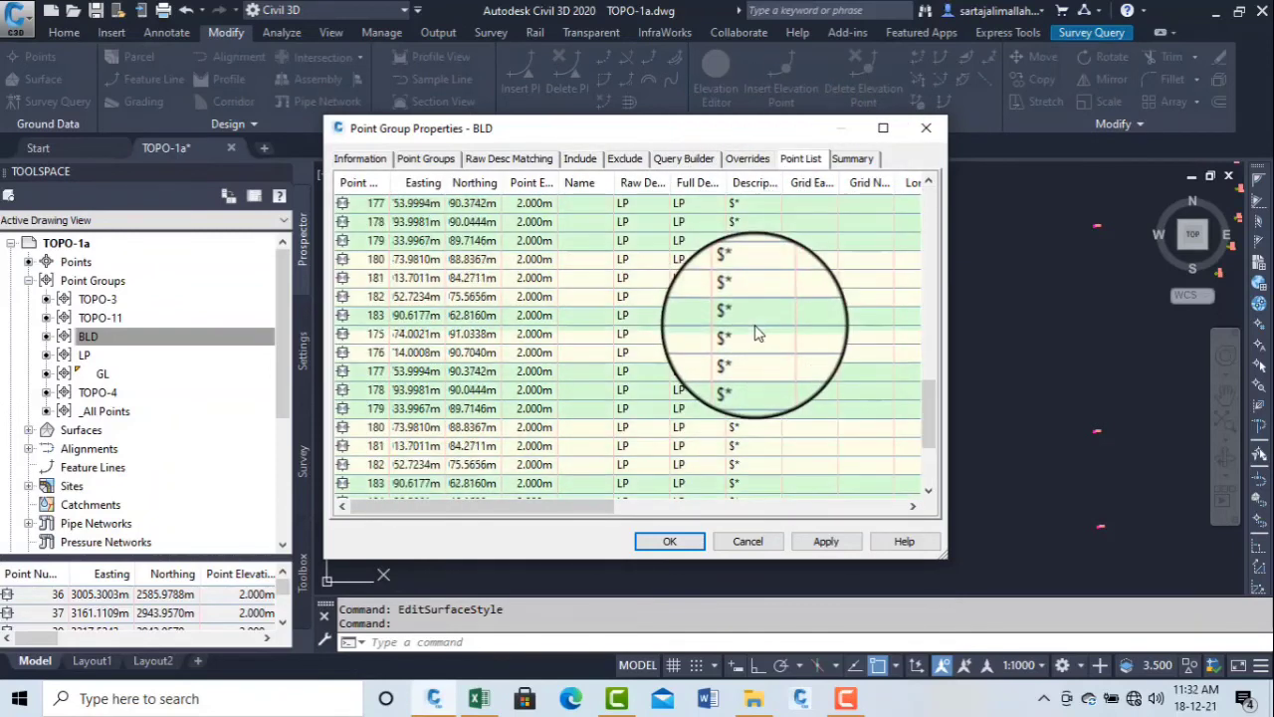
scroll(761, 364, "up", 20)
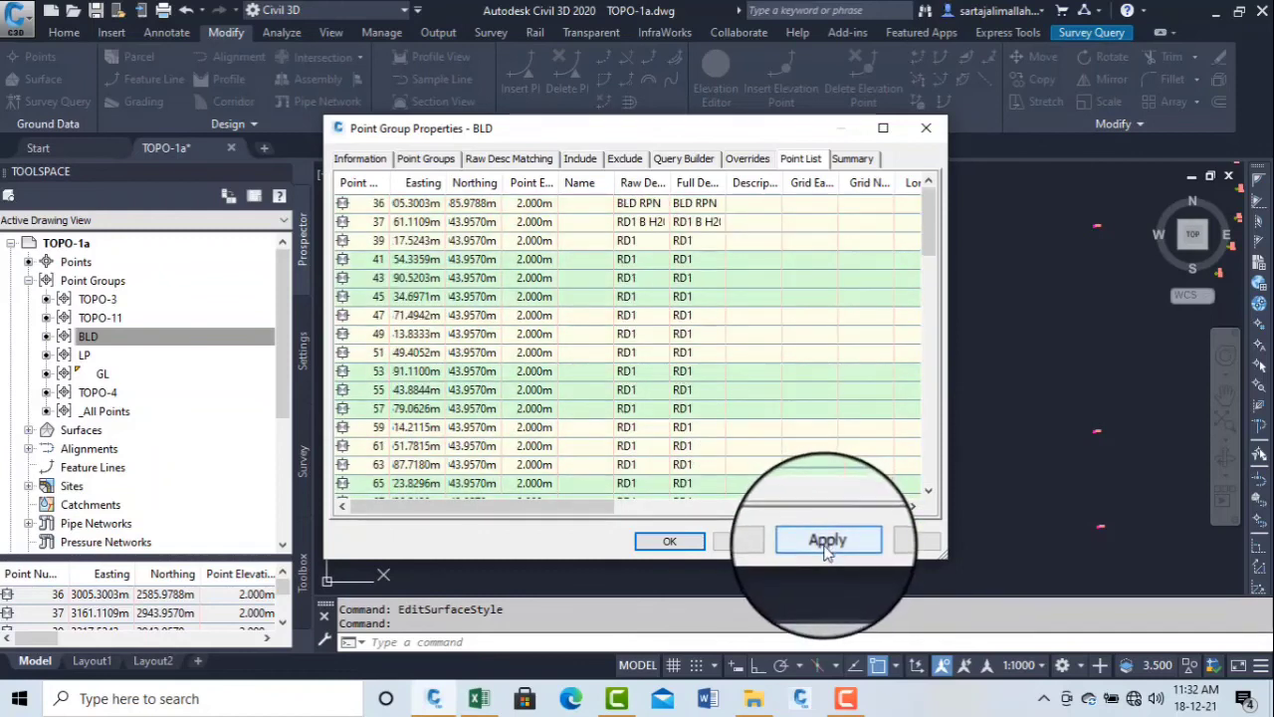
left_click(926, 127)
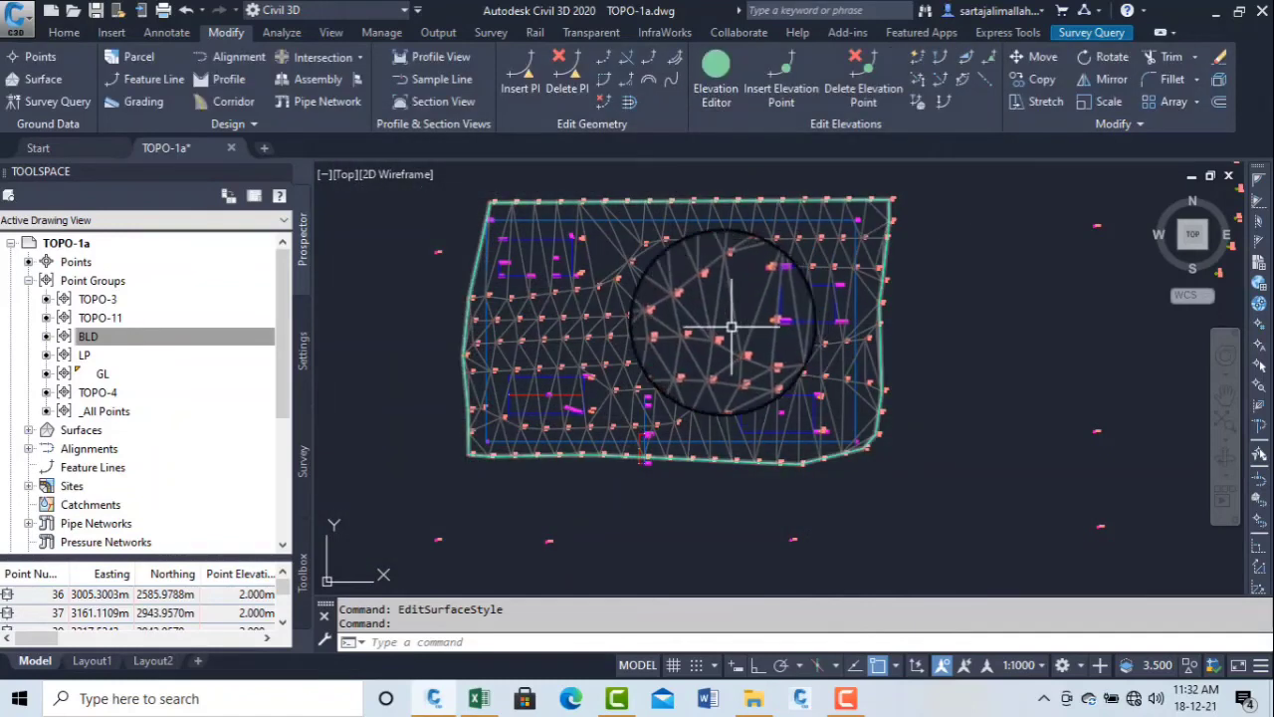
scroll(626, 284, "up", 4)
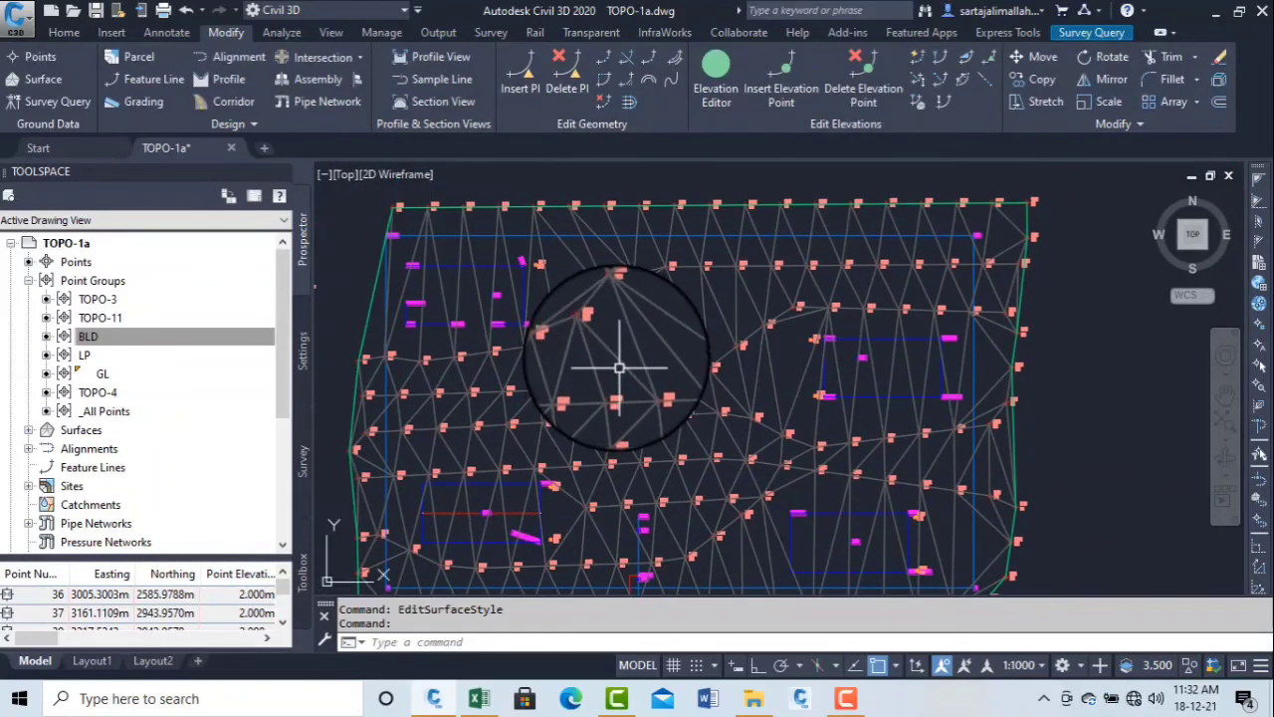
scroll(619, 368, "down", 3)
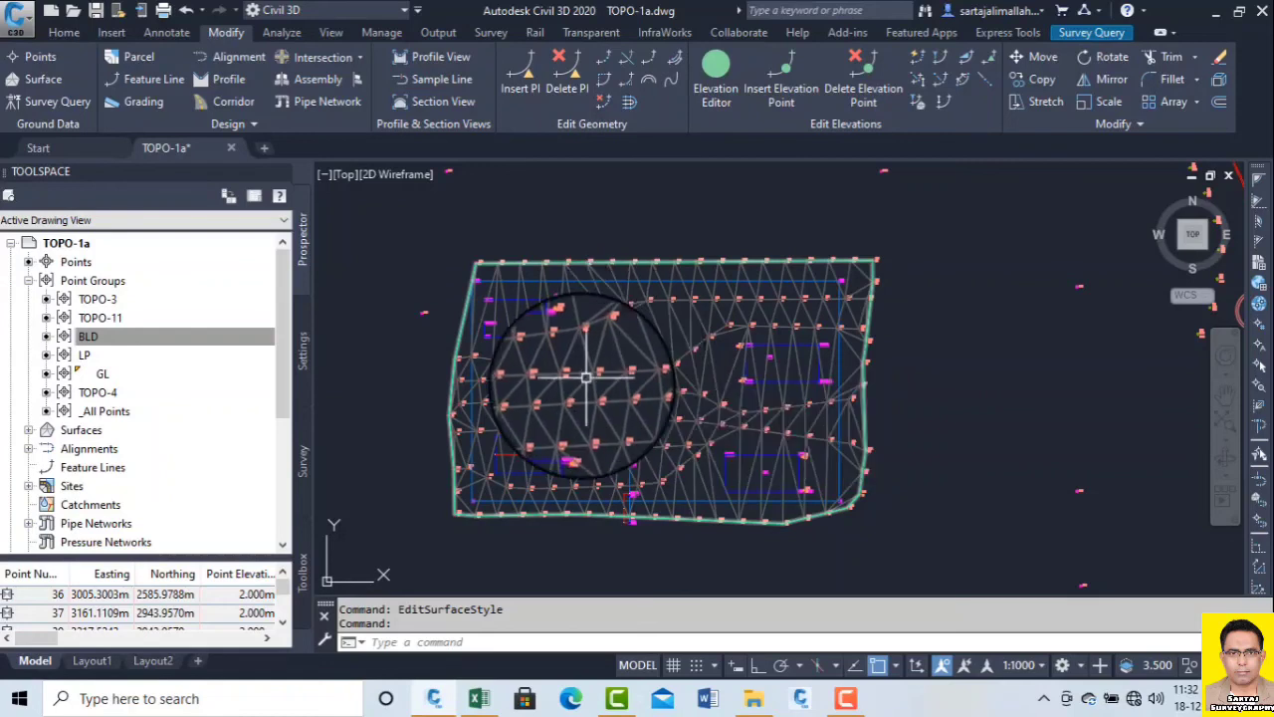
left_click(848, 703)
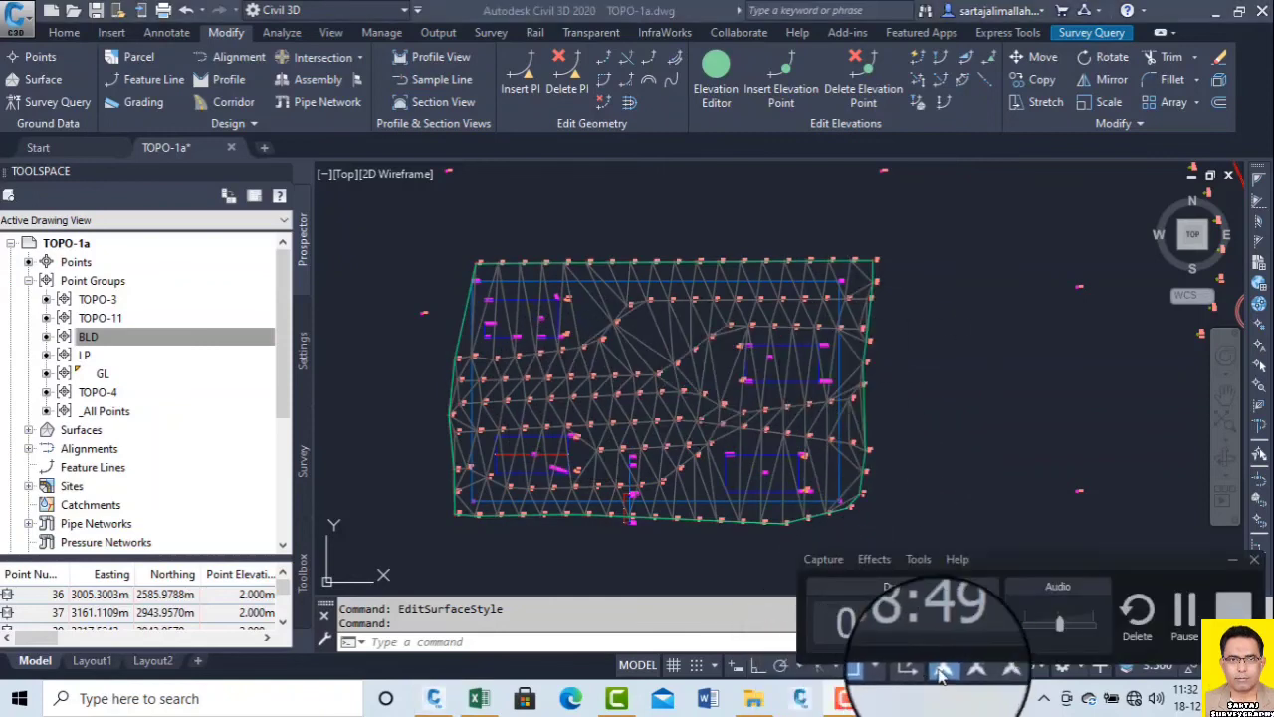